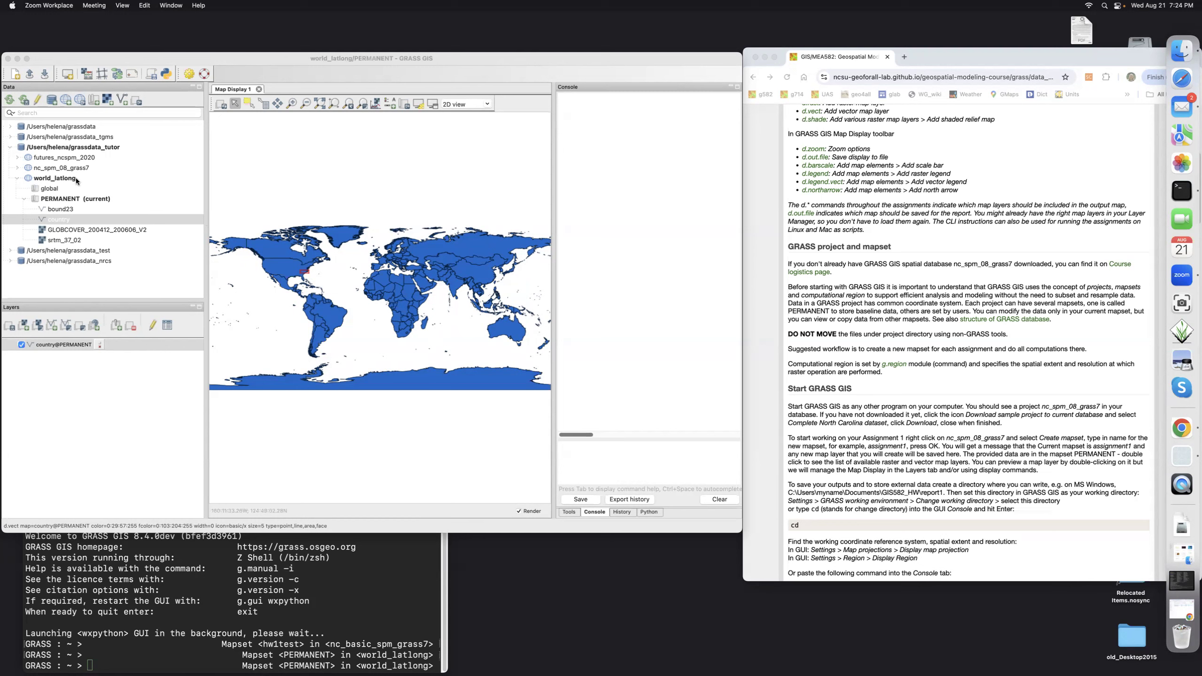
# - Collapse the world_latlong project and view the Complete NC location option for sample location download, closing it without downloading
pyautogui.click(17, 178)
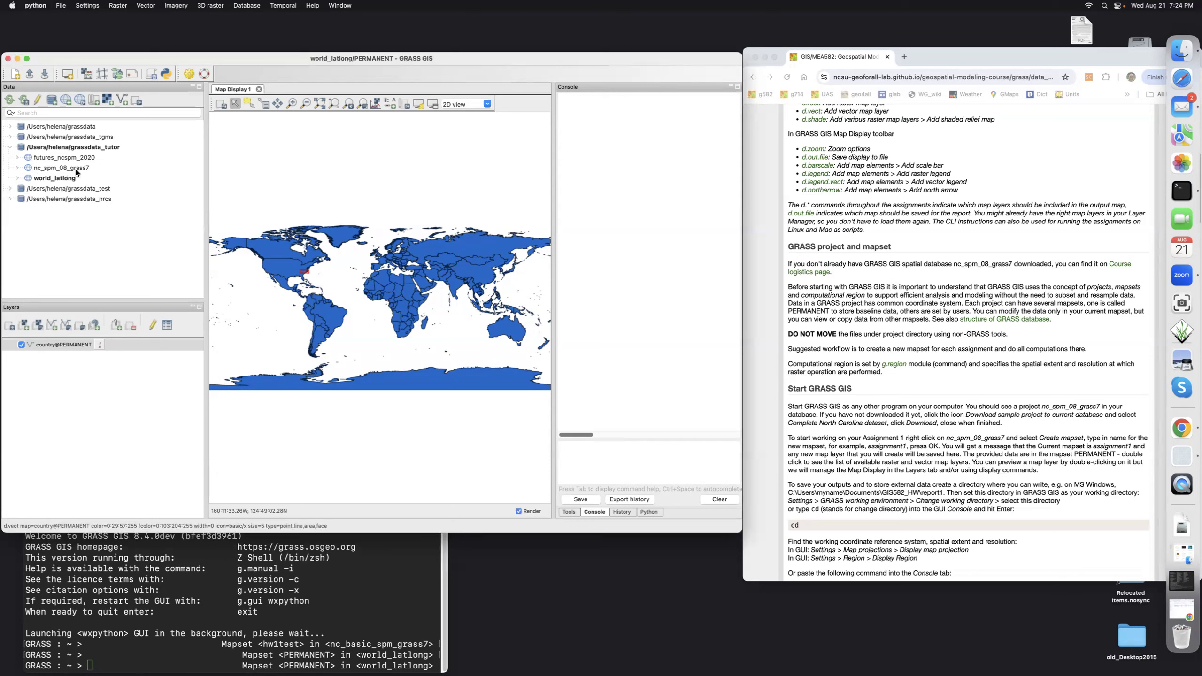
pyautogui.click(79, 99)
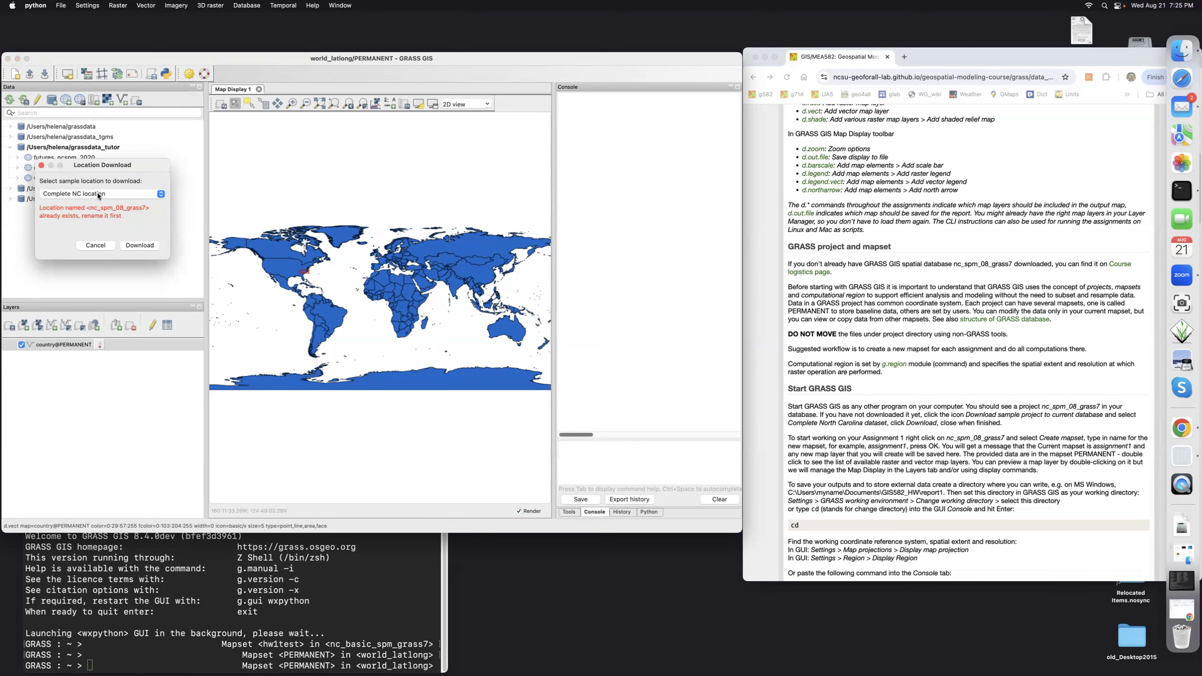
pyautogui.click(159, 194)
pyautogui.click(127, 194)
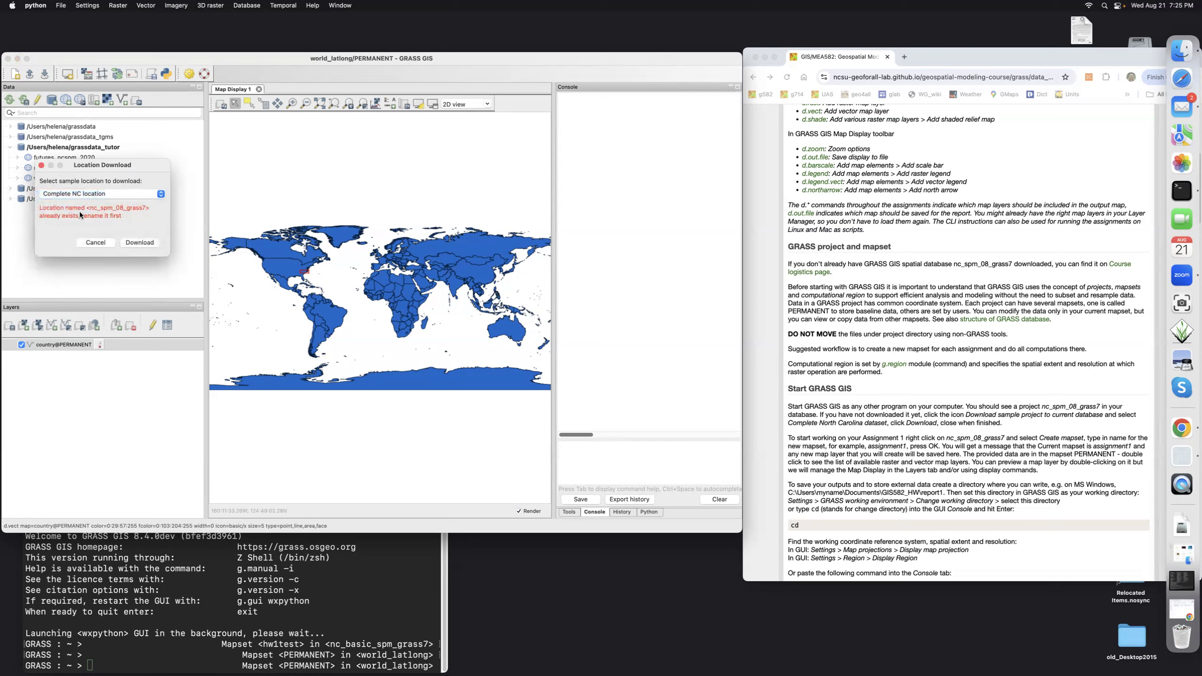
pyautogui.click(89, 244)
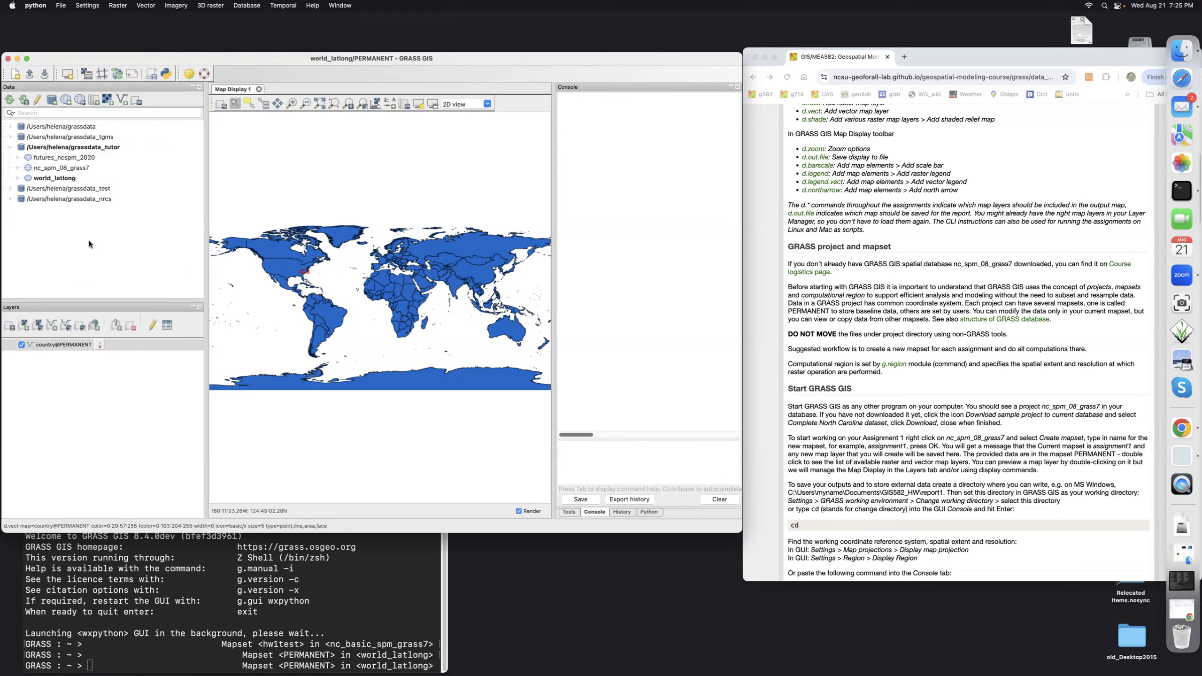
# - Create a mapset named assignment1 in the nc_spm_08_grass7 project and make it the current mapset
pyautogui.click(17, 168)
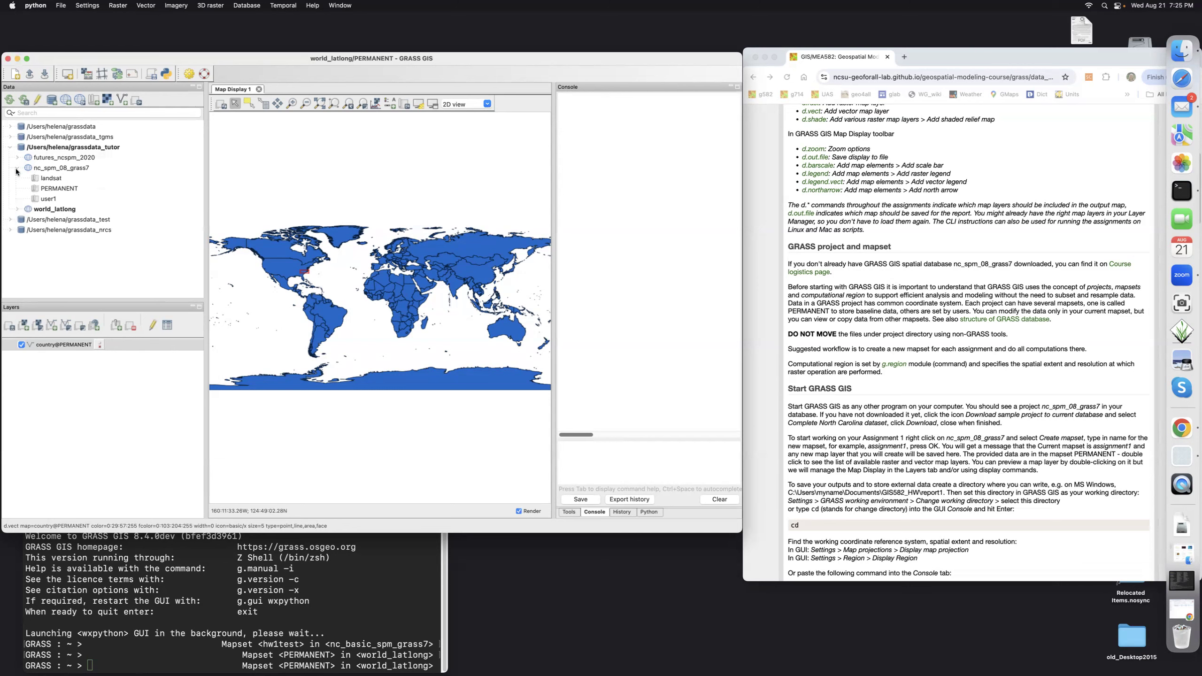
pyautogui.rightClick(80, 169)
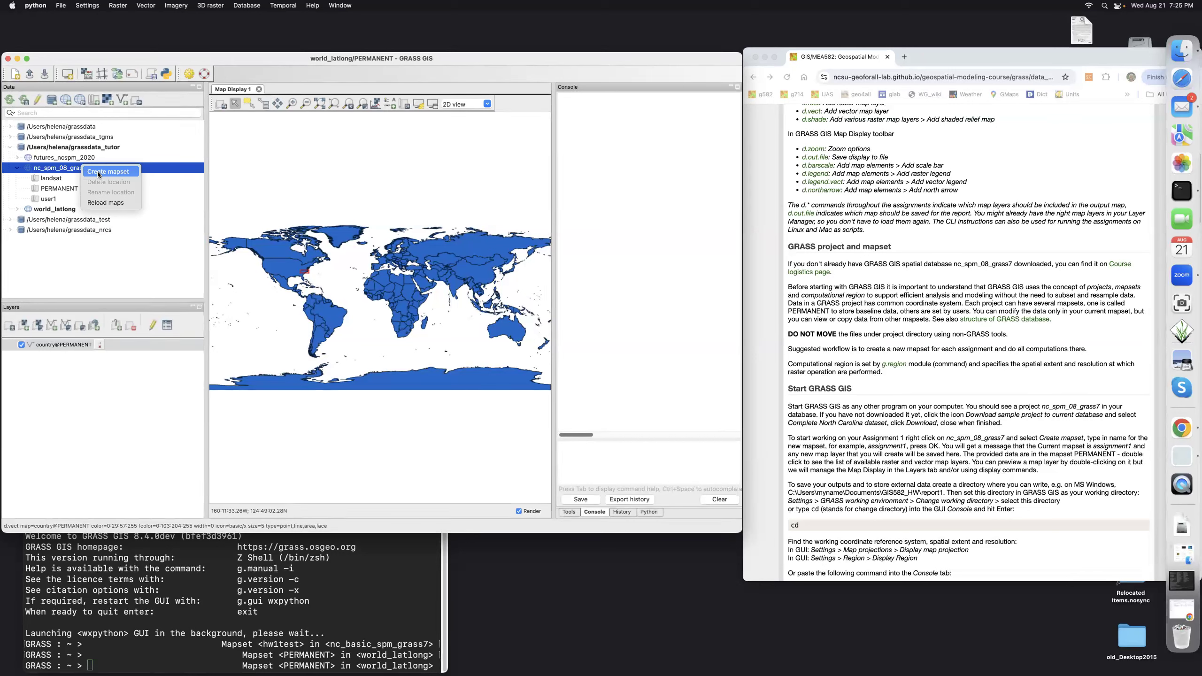
pyautogui.click(99, 172)
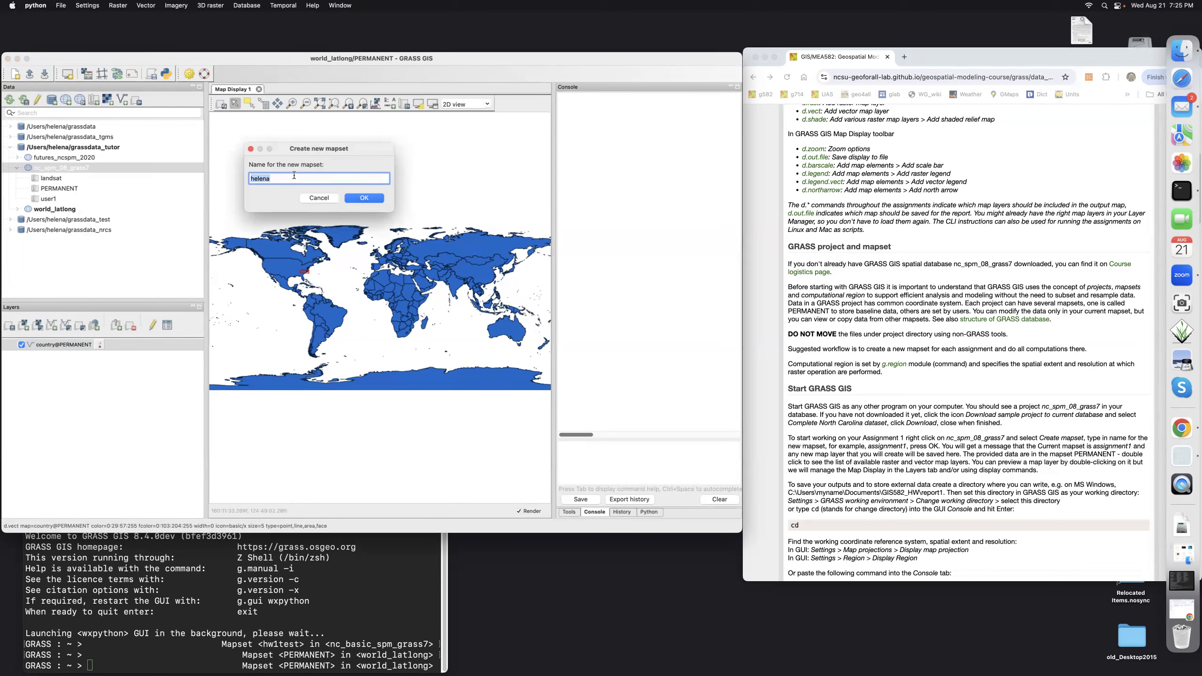
pyautogui.press('BackSpace')
pyautogui.write('assignment1')
pyautogui.click(357, 199)
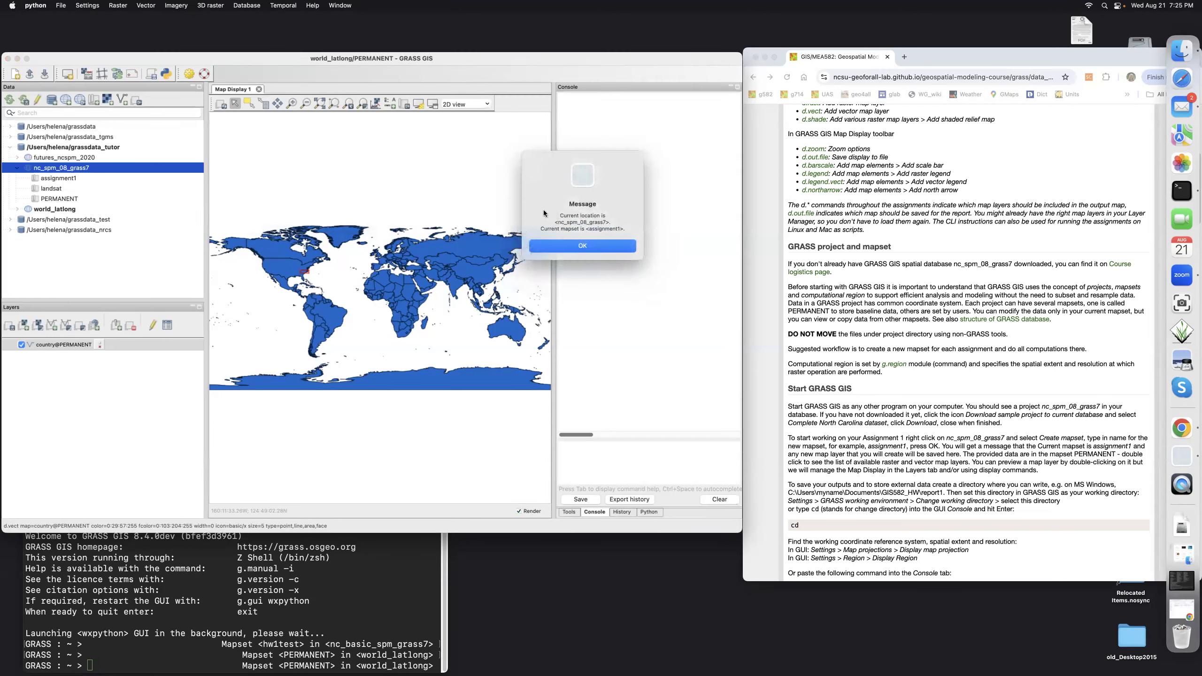
pyautogui.click(584, 245)
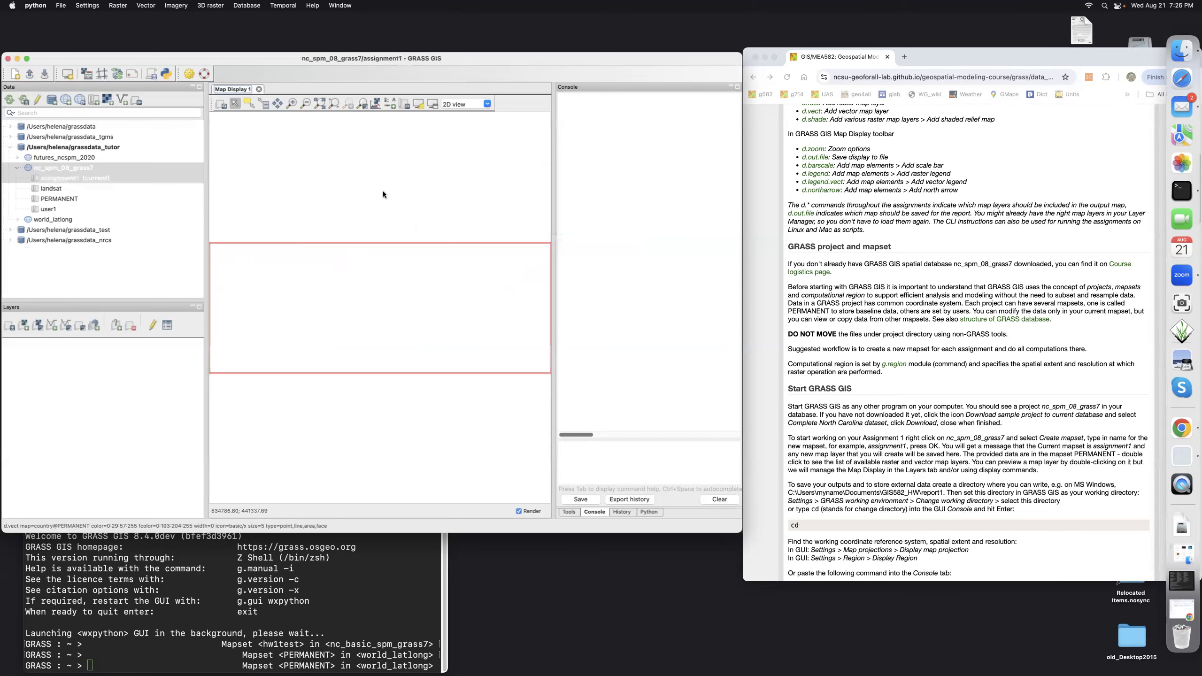
# - Expand the PERMANENT mapset of nc_spm_08_grass7 to list its raster and vector maps
pyautogui.click(92, 197)
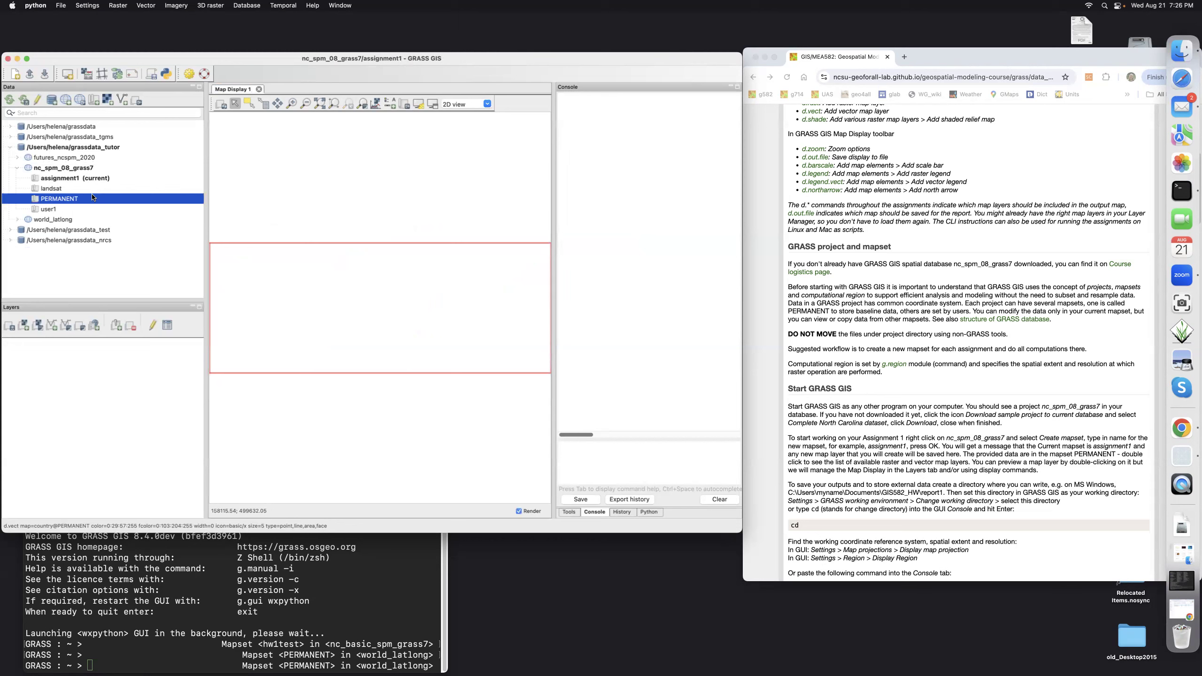
pyautogui.doubleClick(64, 199)
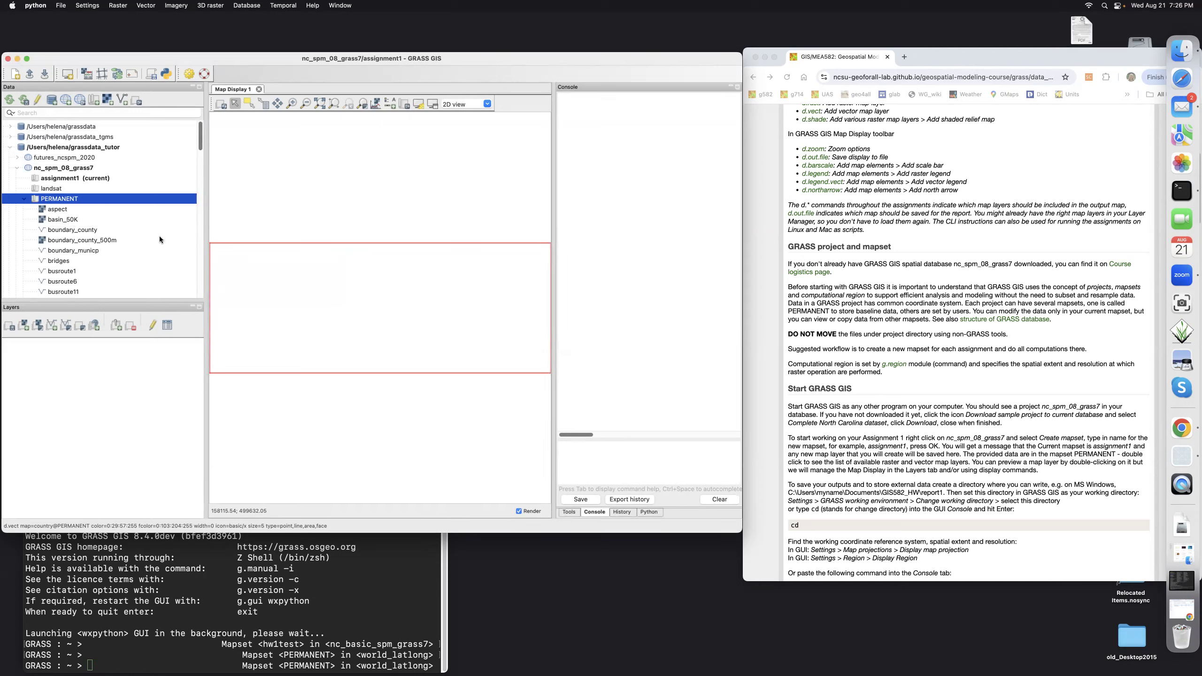
pyautogui.scroll(-3, 160, 236)
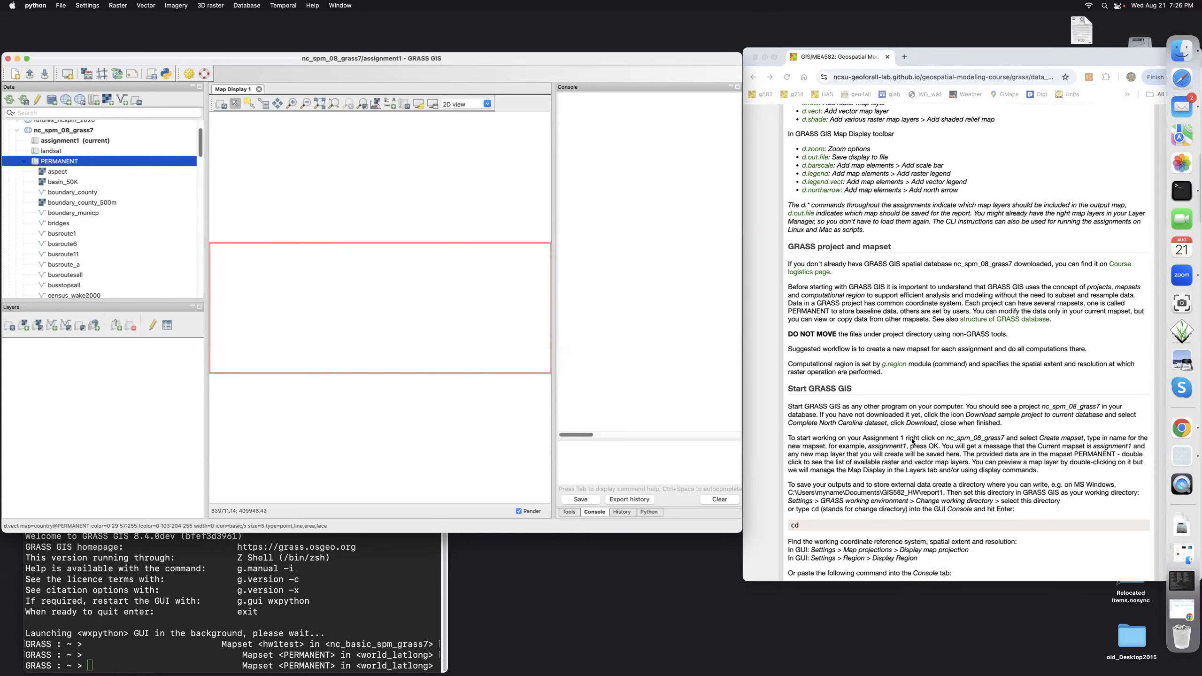
# - Run cd in the console, create a gis582_report folder inside Documents and set it as the working directory
pyautogui.scroll(-2, 911, 438)
pyautogui.scroll(-5, 911, 438)
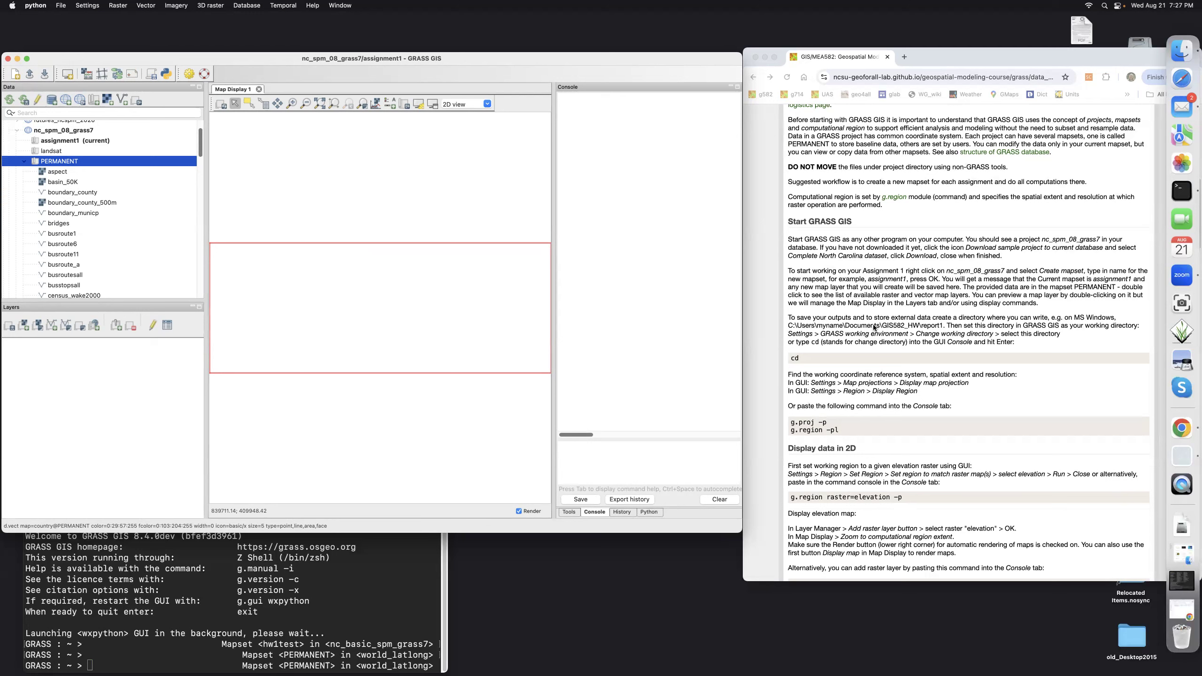
pyautogui.click(719, 448)
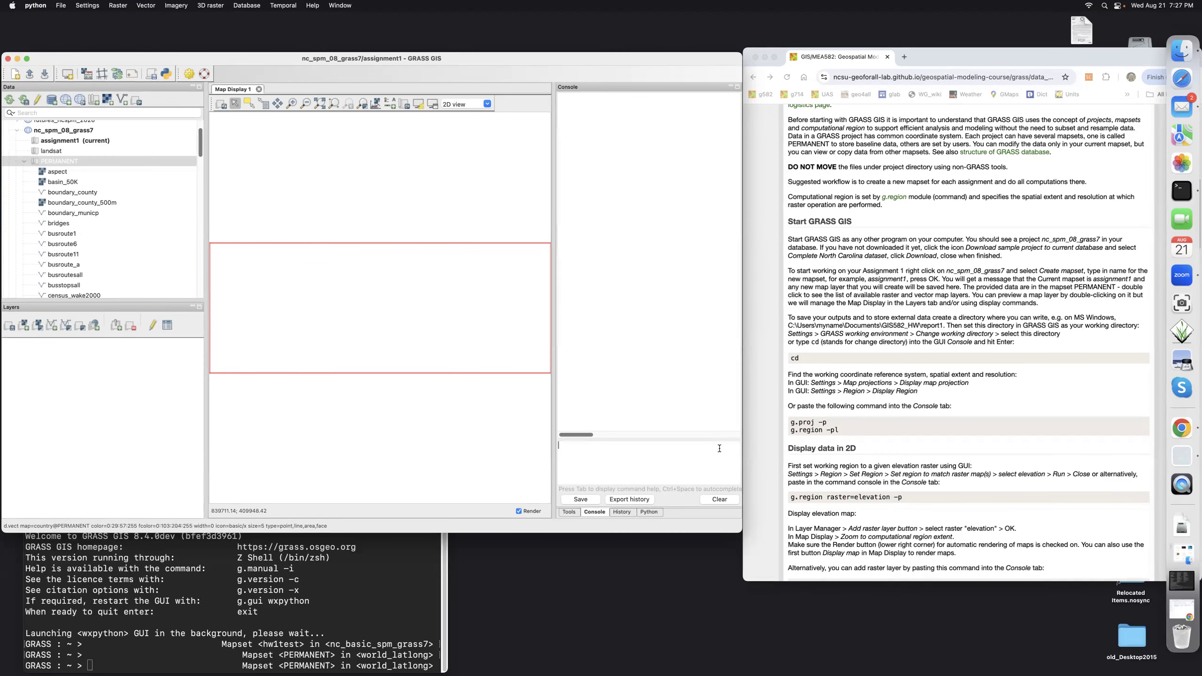
pyautogui.write('cd')
pyautogui.press('Return')
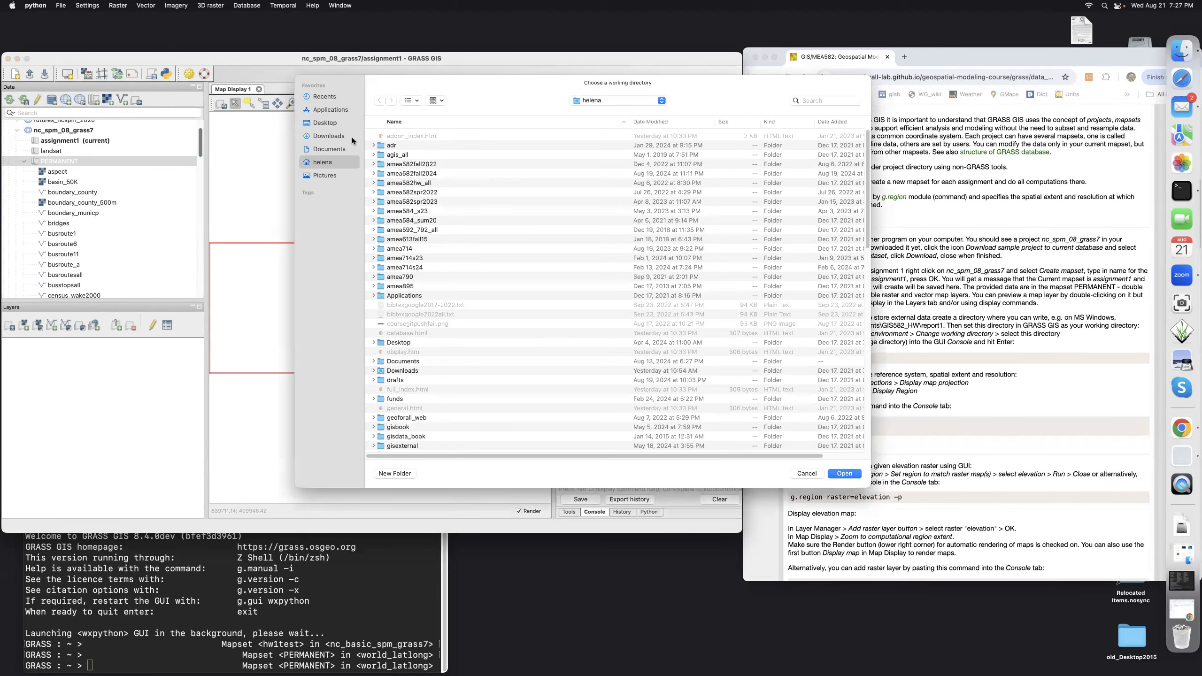
pyautogui.click(332, 149)
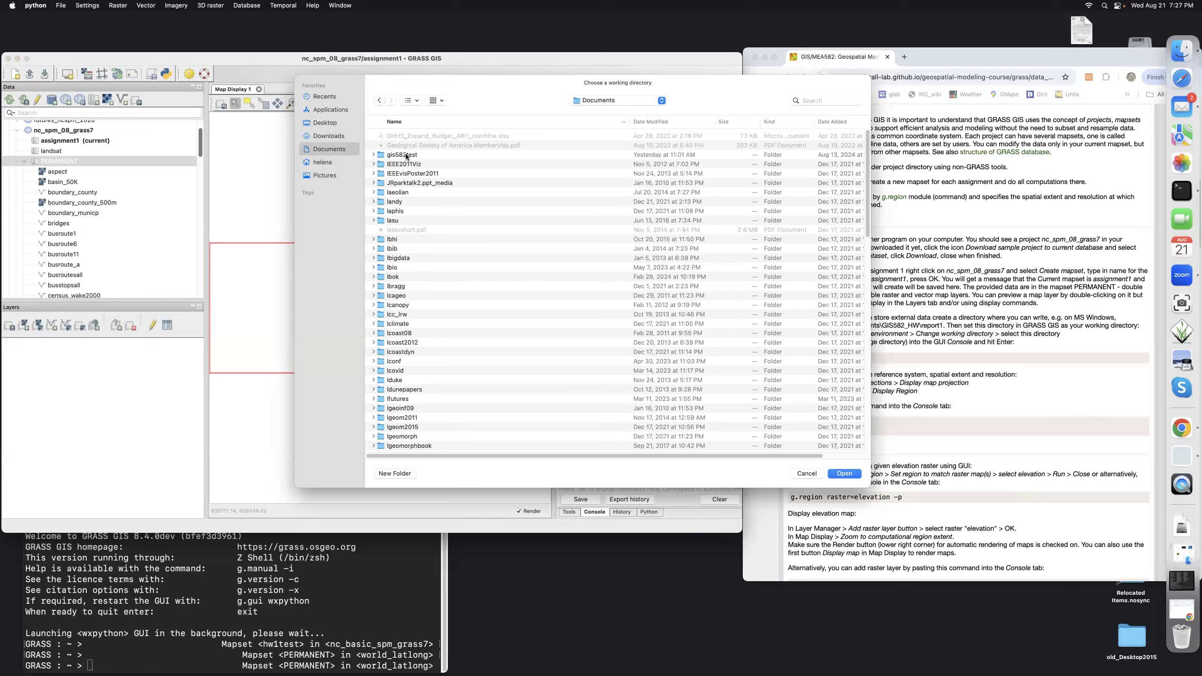
pyautogui.click(394, 473)
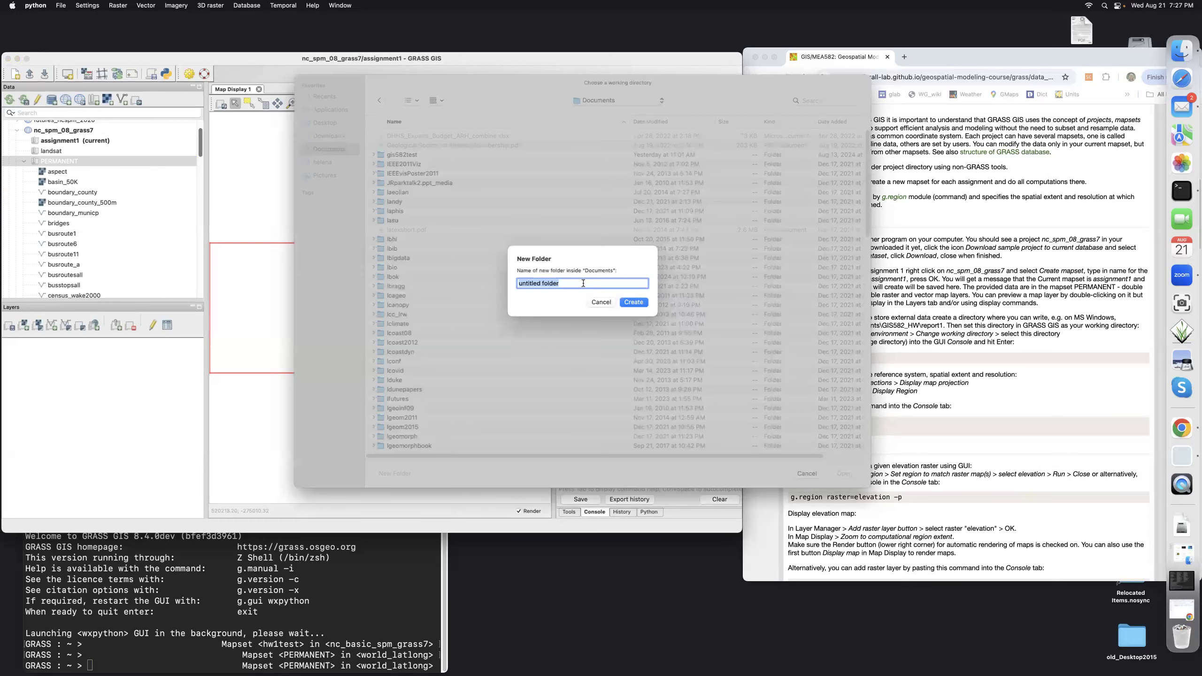
pyautogui.press('BackSpace')
pyautogui.write('gis582_report')
pyautogui.click(633, 302)
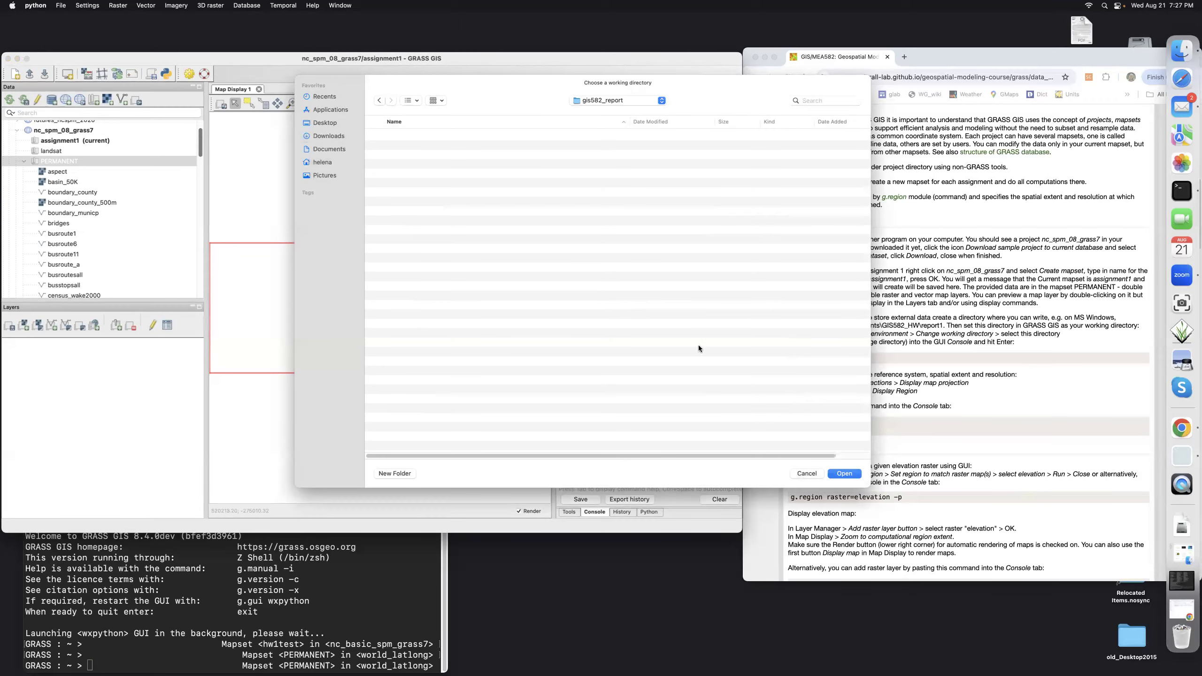
pyautogui.click(841, 474)
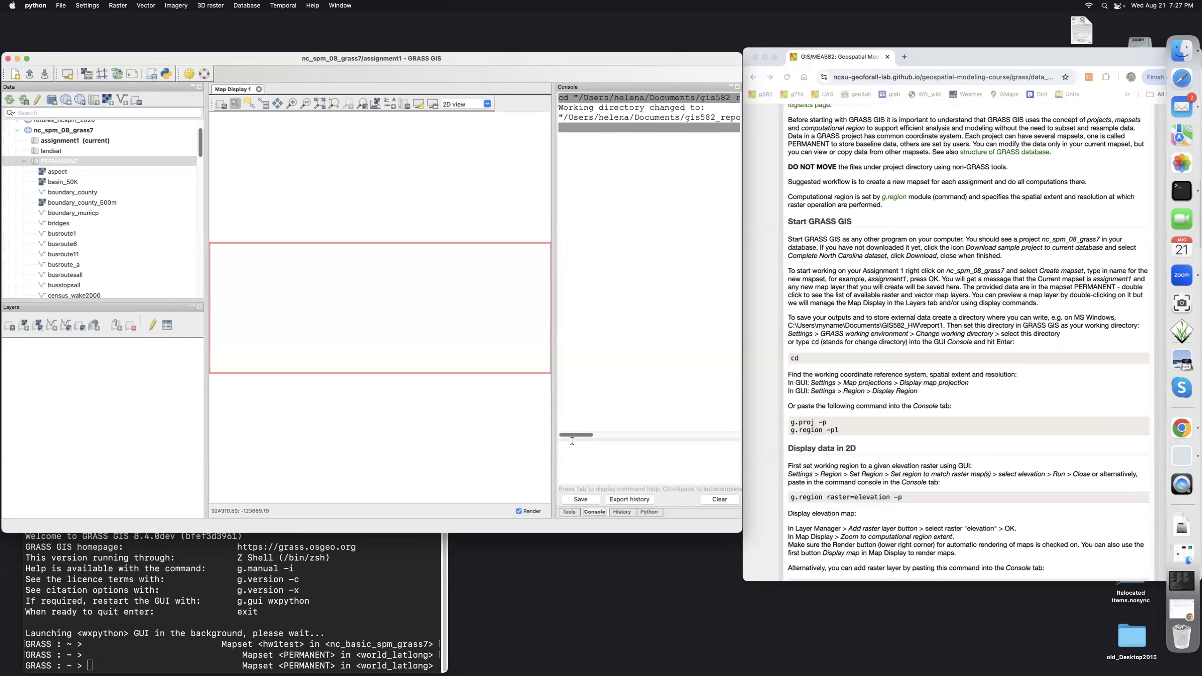
pyautogui.moveTo(570, 435); pyautogui.dragTo(580, 435)
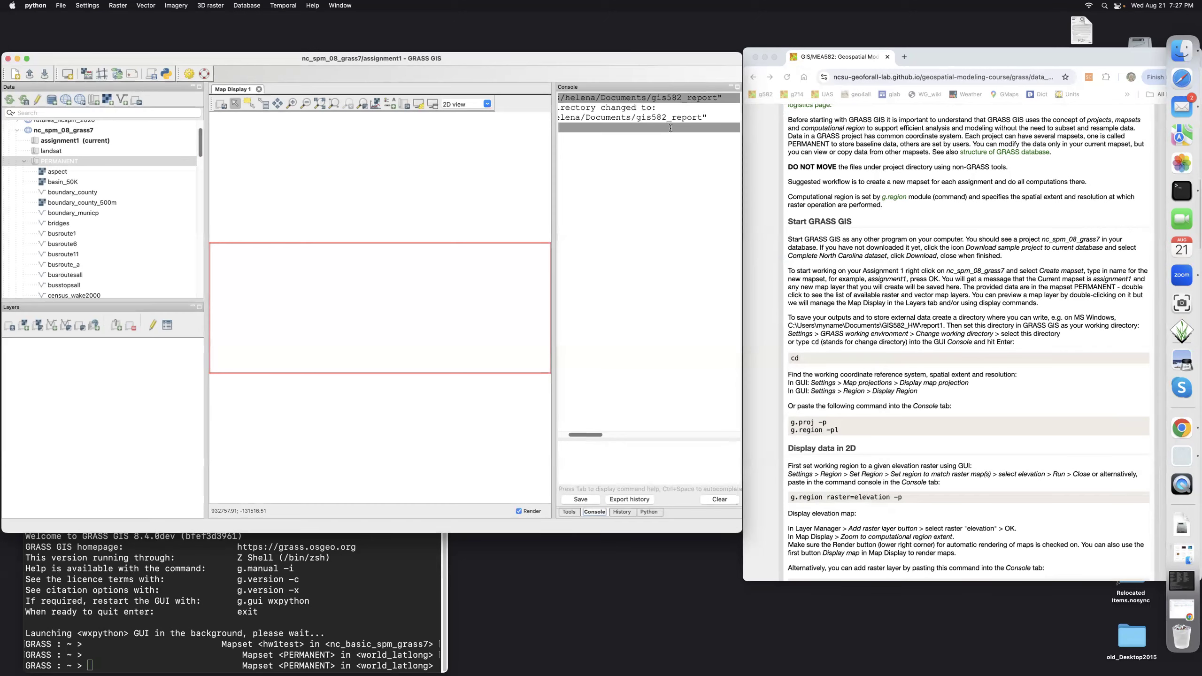
pyautogui.moveTo(588, 434); pyautogui.dragTo(567, 435)
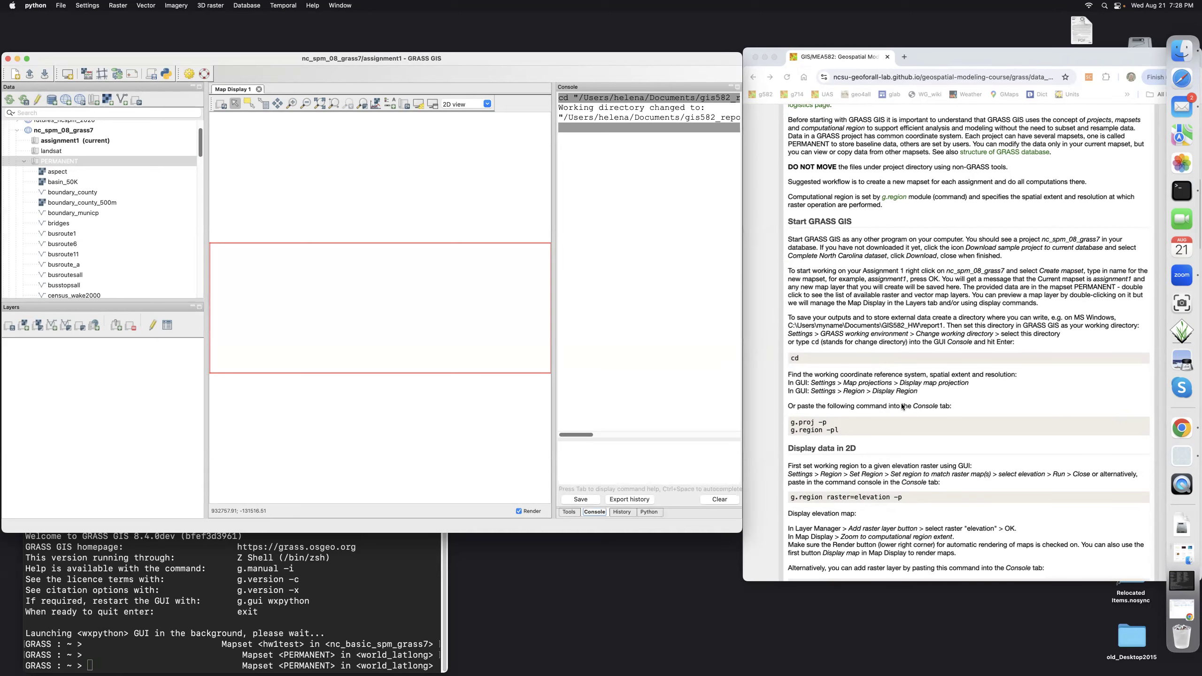
# - Copy g.proj -p from the course page and run it in the console to print the coordinate reference system
pyautogui.scroll(-2, 909, 407)
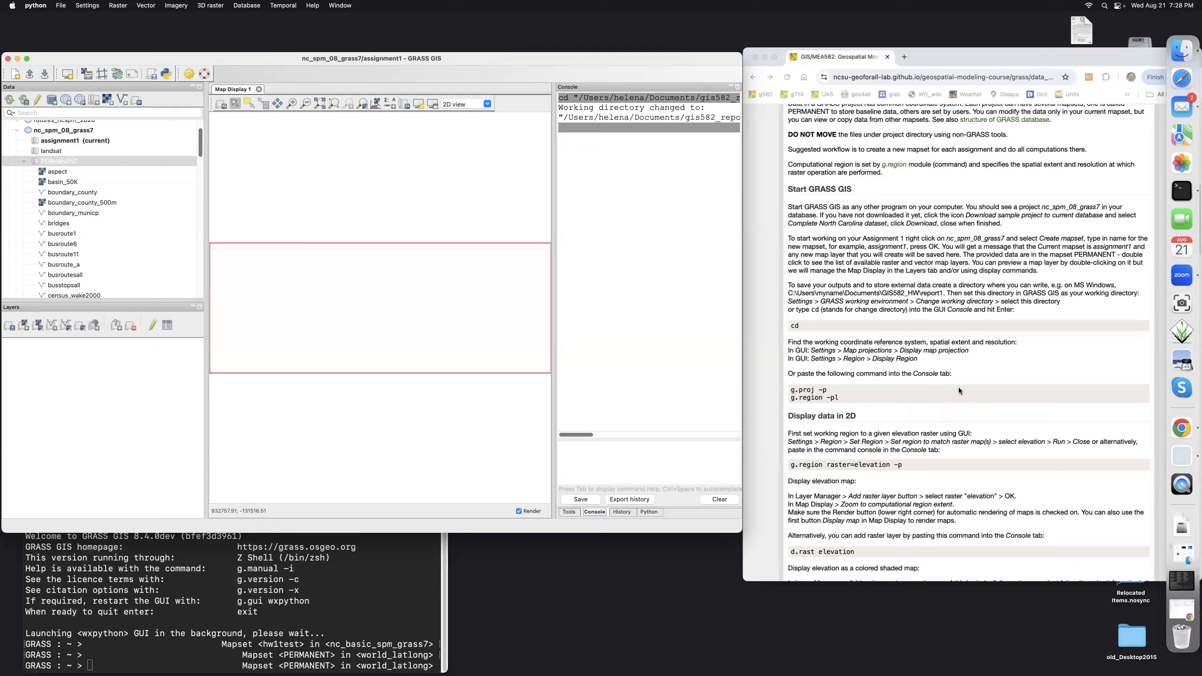
pyautogui.click(664, 448)
pyautogui.click(799, 393)
pyautogui.click(791, 393)
pyautogui.moveTo(790, 392); pyautogui.dragTo(826, 391)
pyautogui.press('super+c')
pyautogui.click(594, 454)
pyautogui.press('super+v')
pyautogui.press('Return')
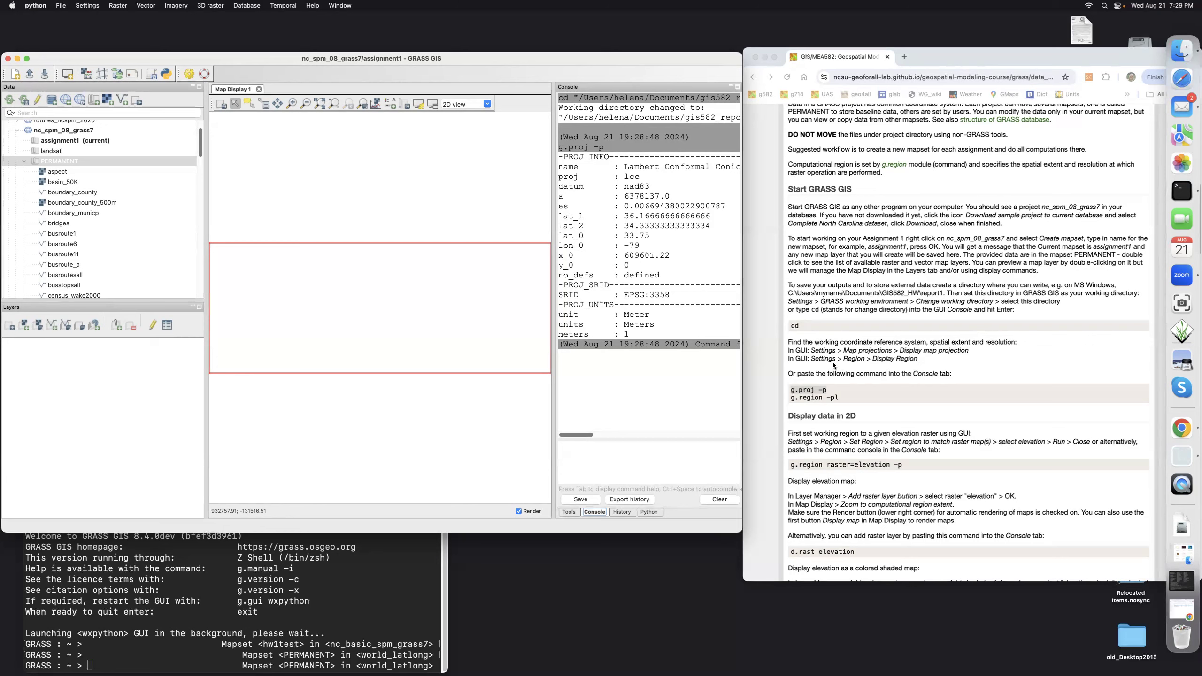
pyautogui.click(85, 6)
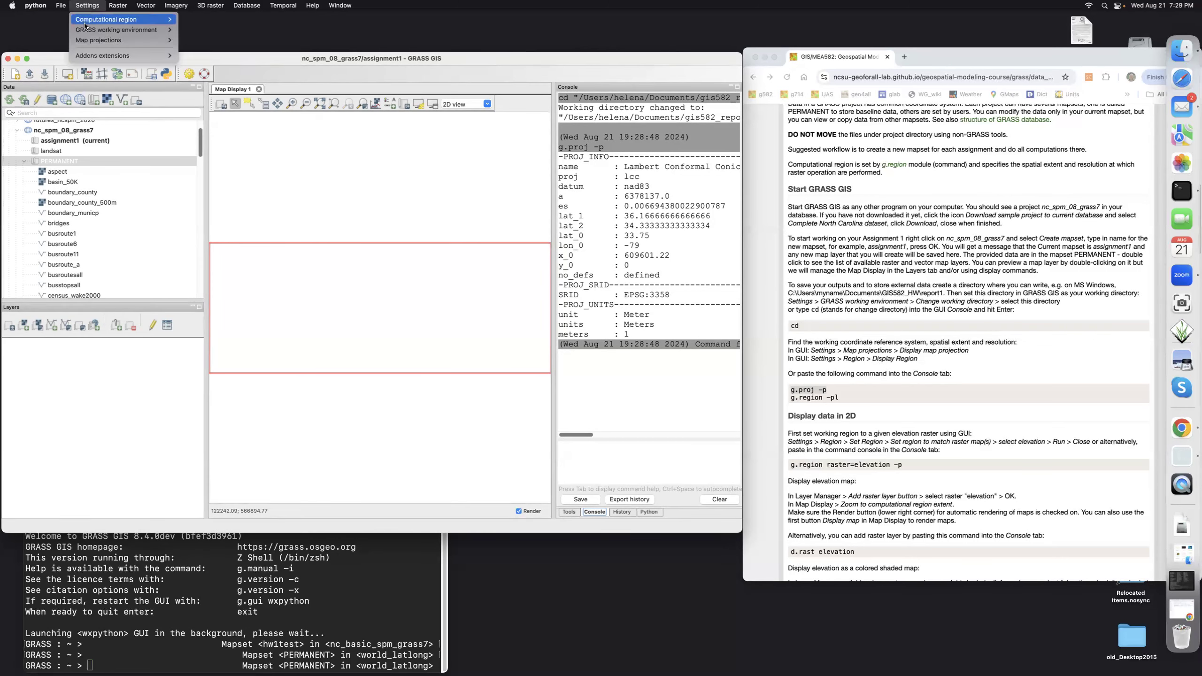
pyautogui.moveTo(86, 40)
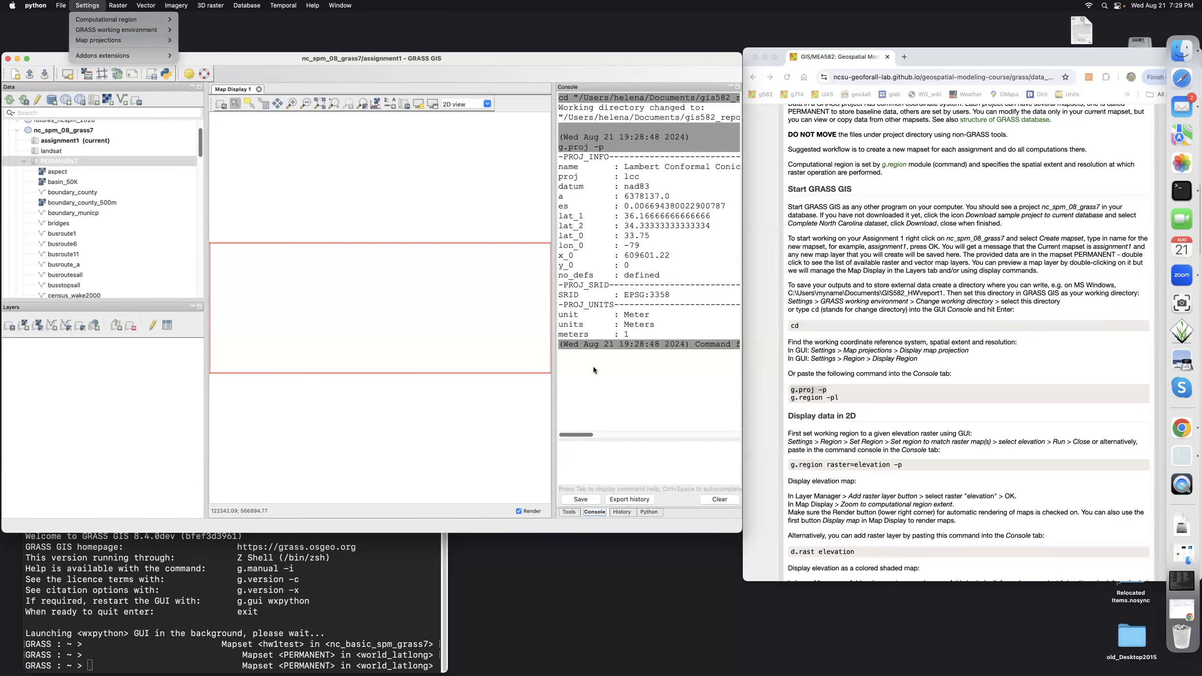
pyautogui.click(596, 453)
pyautogui.click(595, 450)
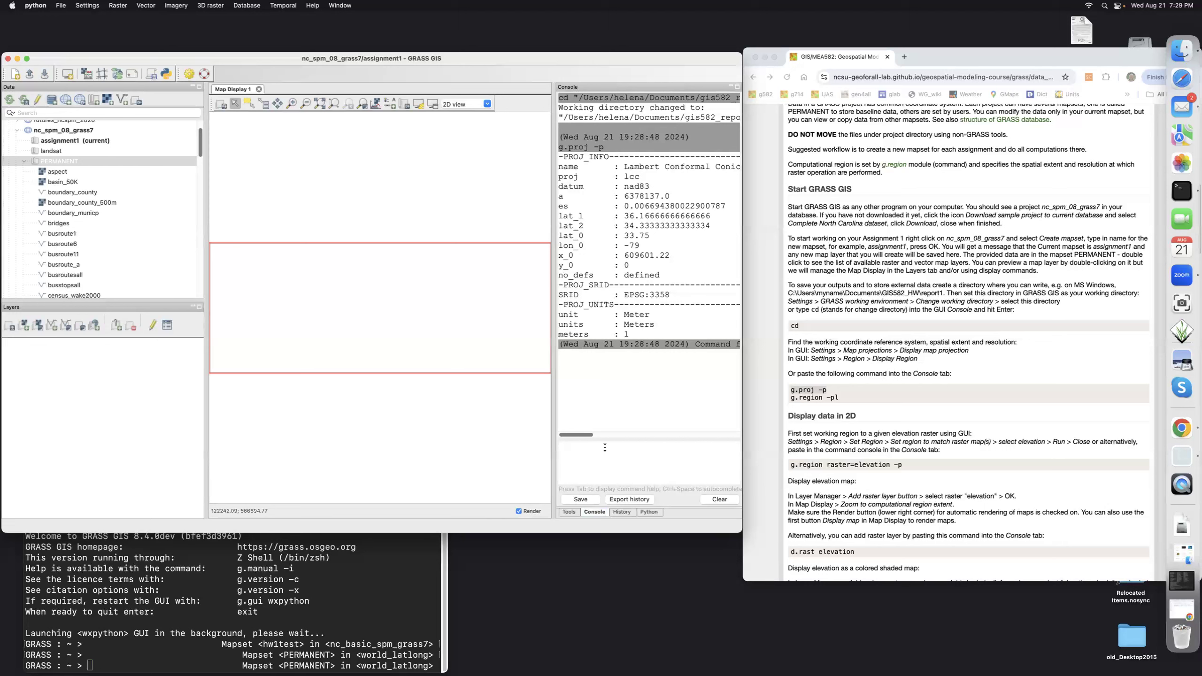
# - Copy g.region -pl from the course page and run it in the console to print the computational region's extent and resolution
pyautogui.click(788, 396)
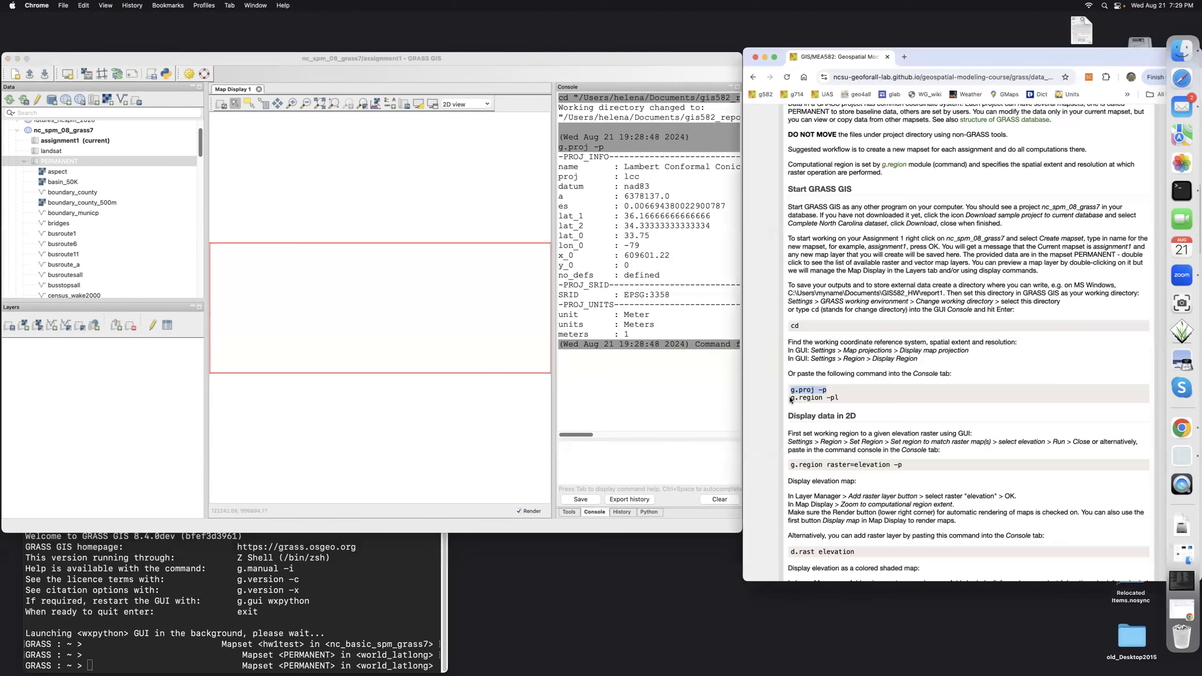
pyautogui.moveTo(789, 396); pyautogui.dragTo(839, 399)
pyautogui.press('super+c')
pyautogui.click(682, 452)
pyautogui.press('super+v')
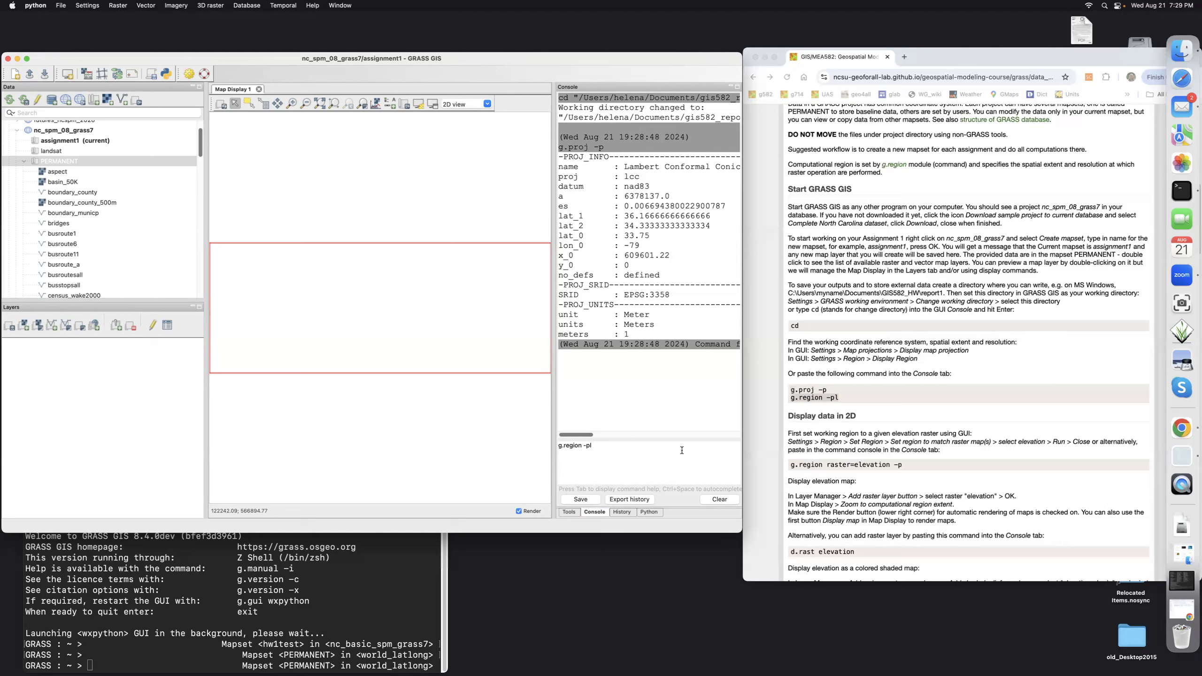
pyautogui.press('Return')
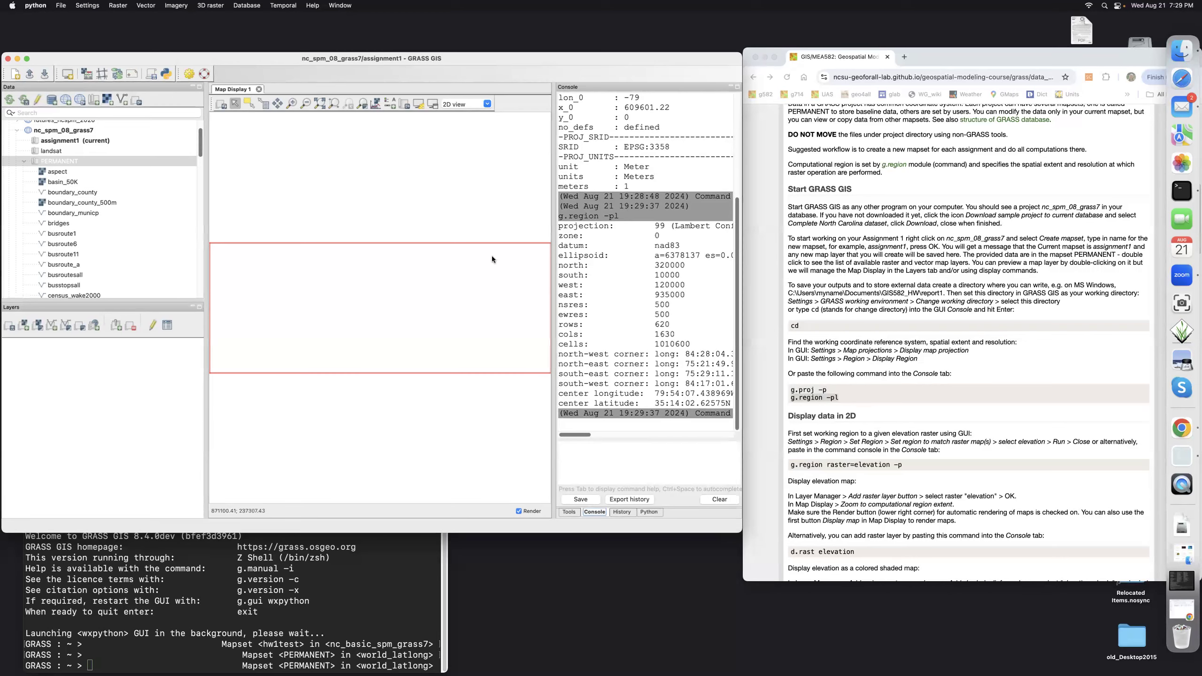
# - Display the elev_state_500m raster from the PERMANENT mapset and fit the map display to the computational region extent
pyautogui.scroll(-10, 153, 232)
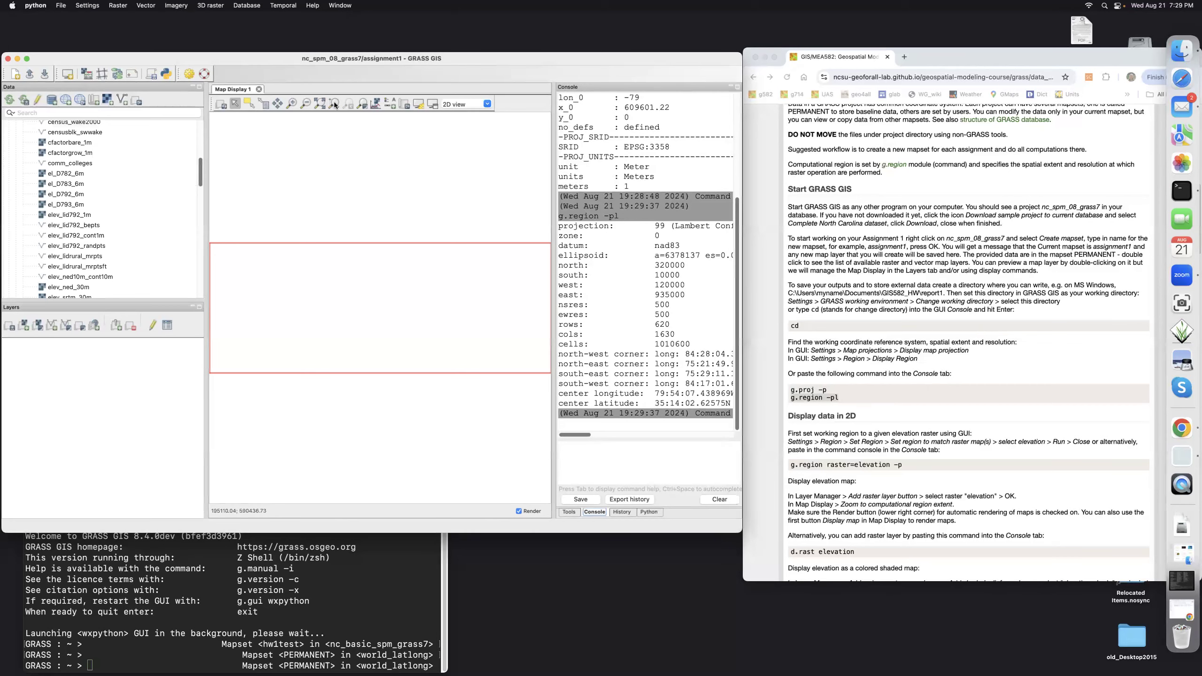
pyautogui.scroll(-3, 134, 255)
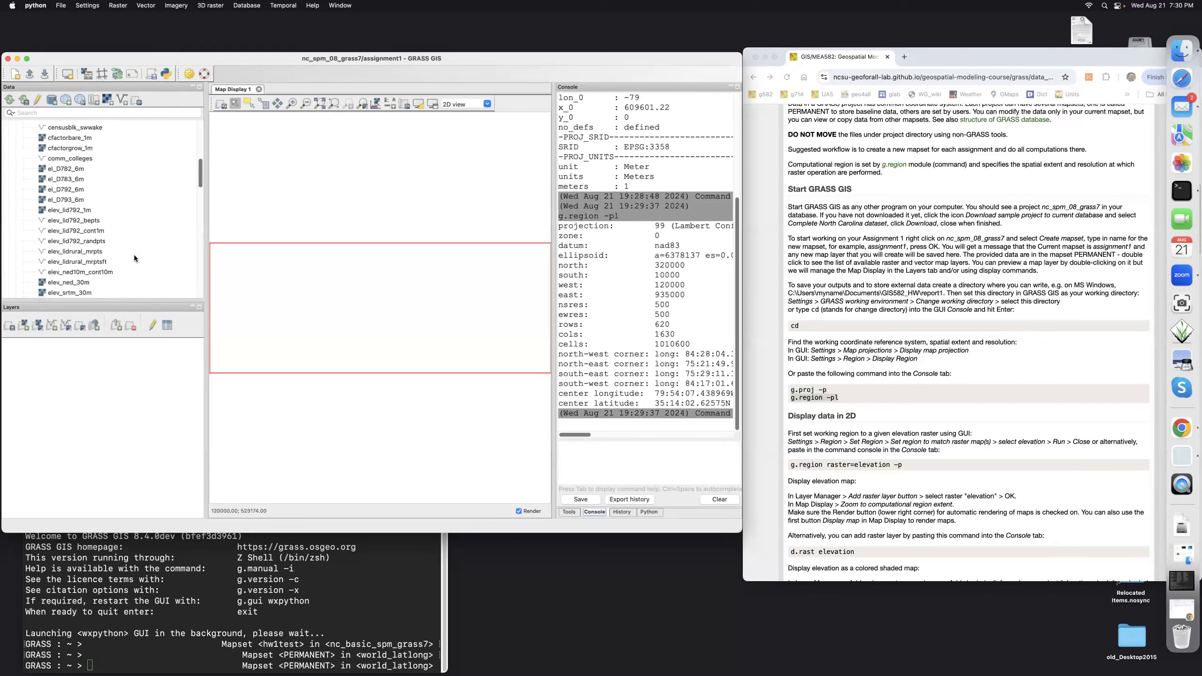
pyautogui.scroll(-3, 133, 258)
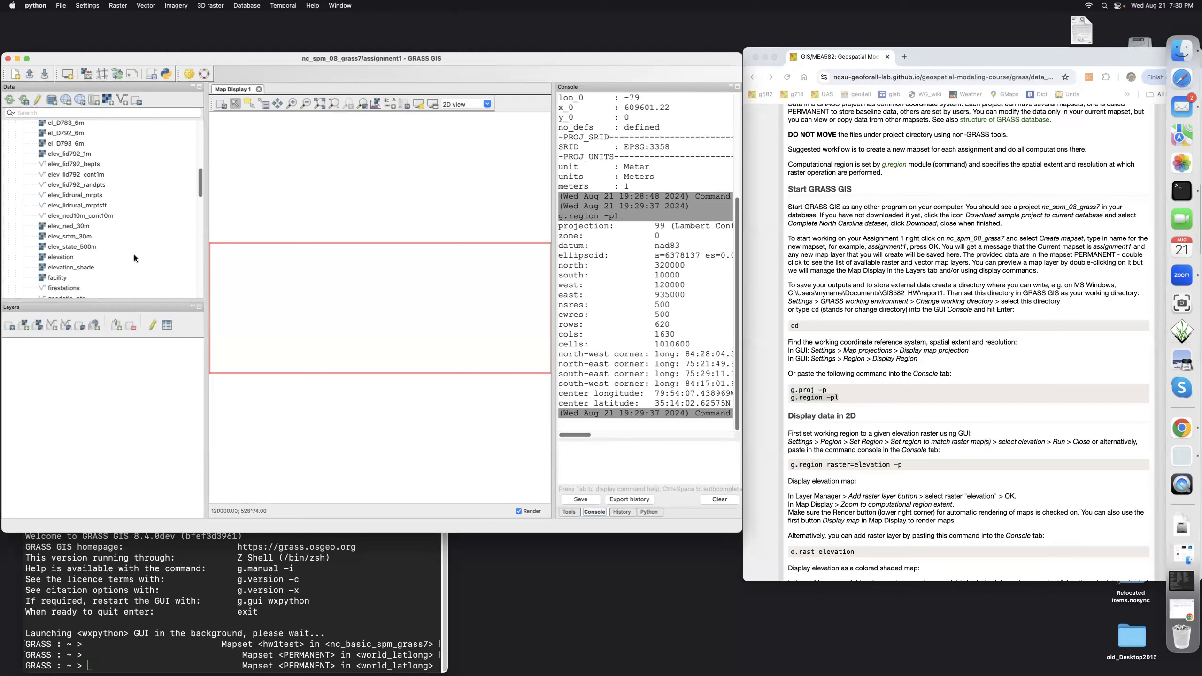
pyautogui.click(65, 247)
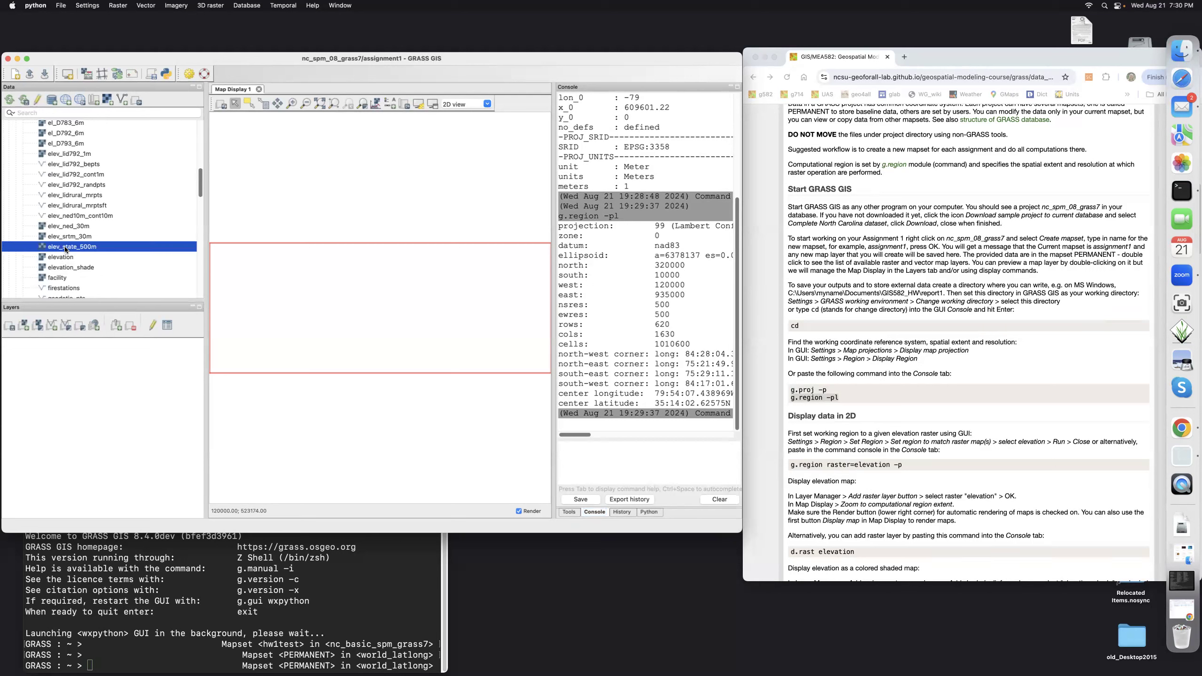
pyautogui.doubleClick(65, 248)
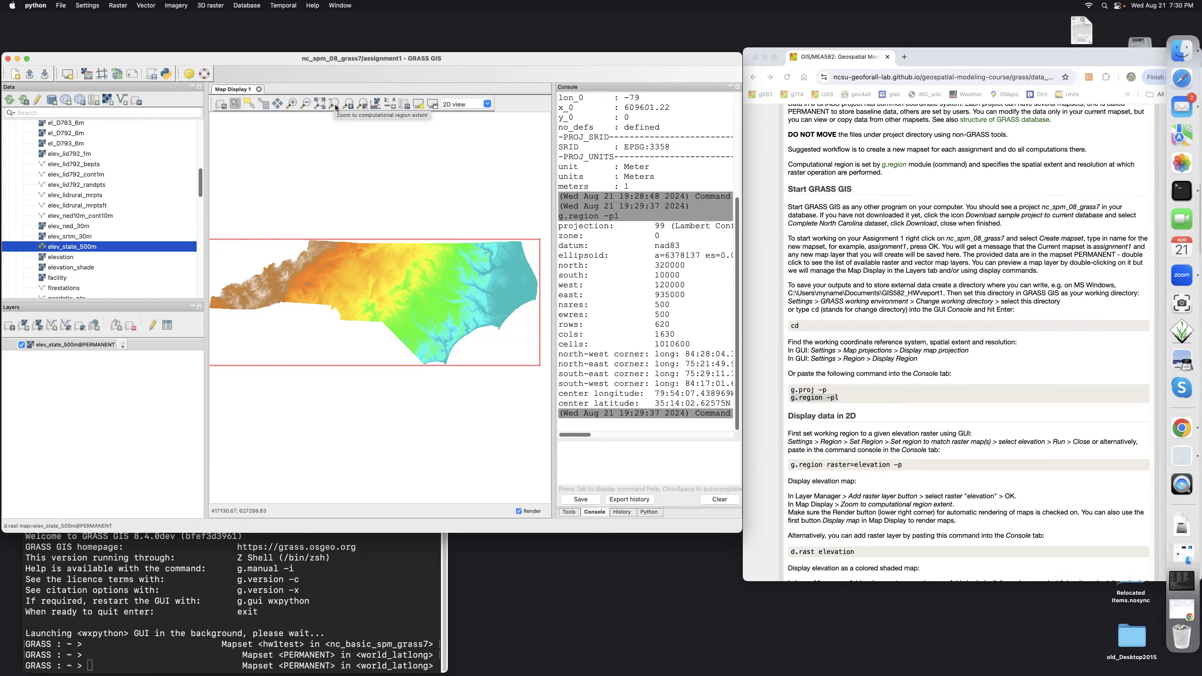
pyautogui.click(334, 103)
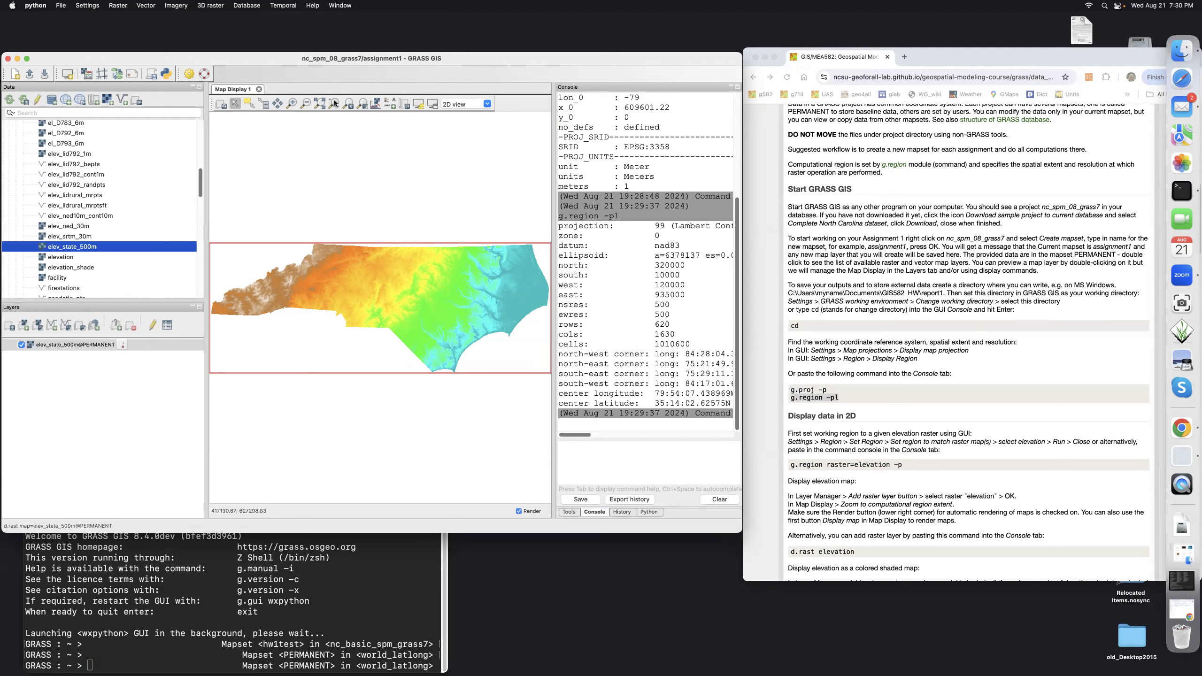
# - Copy g.region raster=elevation -p from the course page and run it in the console to match the computational region to the elevation raster
pyautogui.click(67, 259)
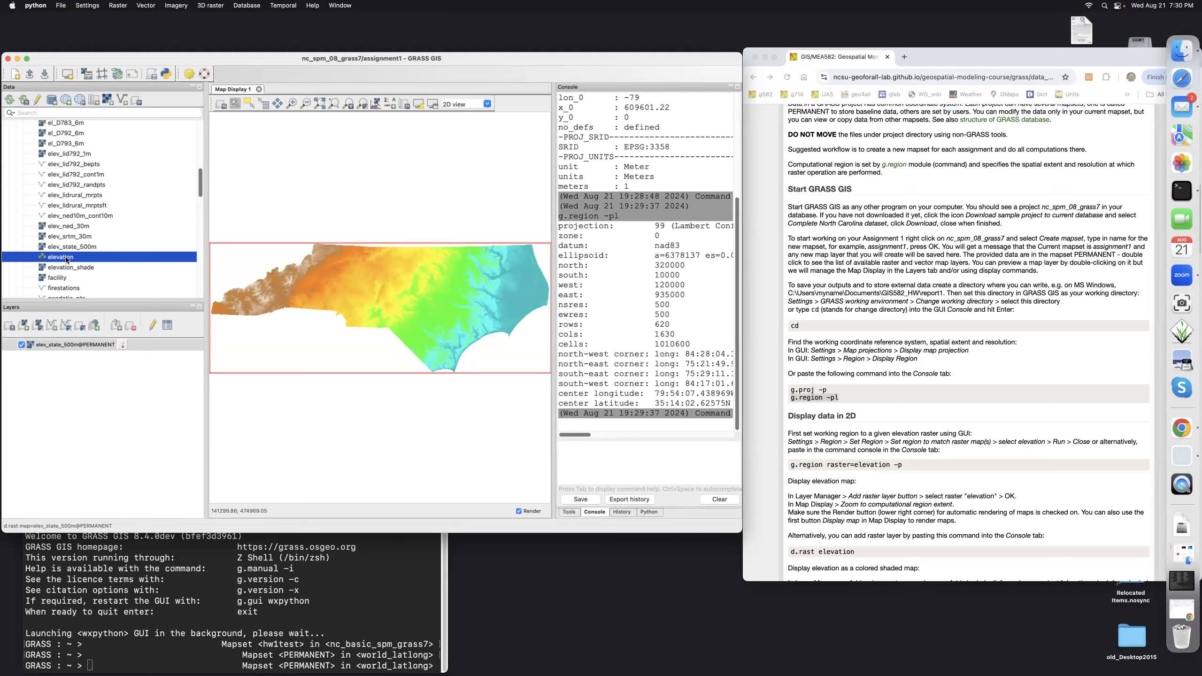
pyautogui.click(788, 466)
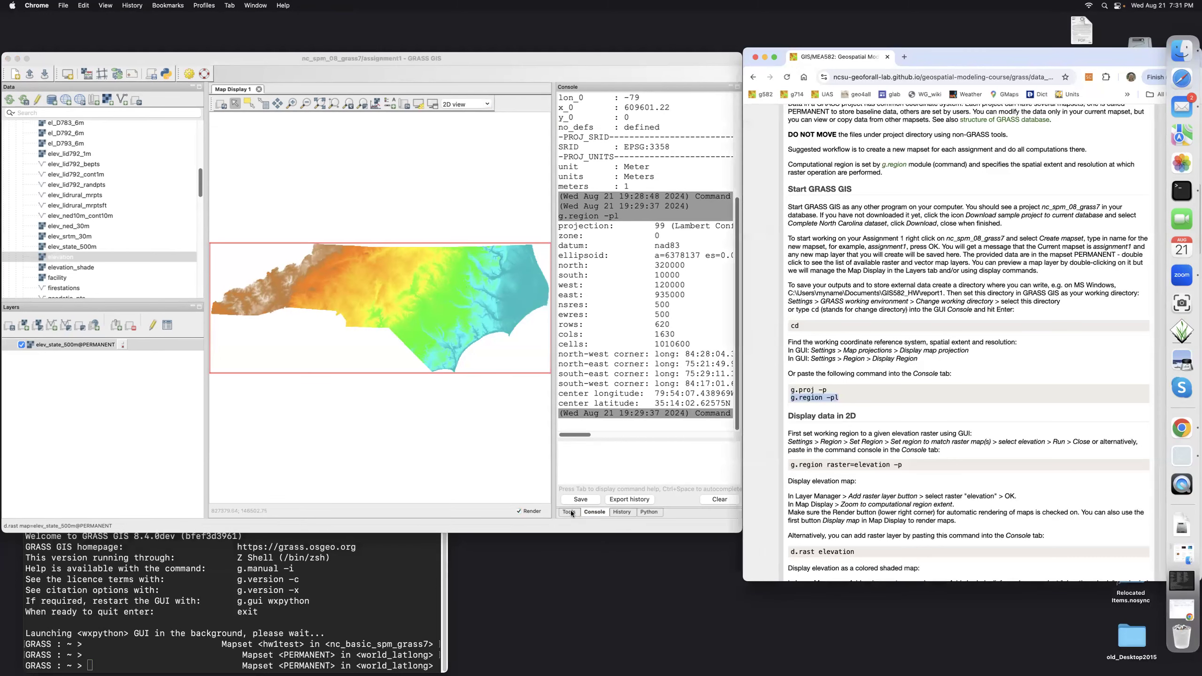
pyautogui.moveTo(791, 465); pyautogui.dragTo(901, 466)
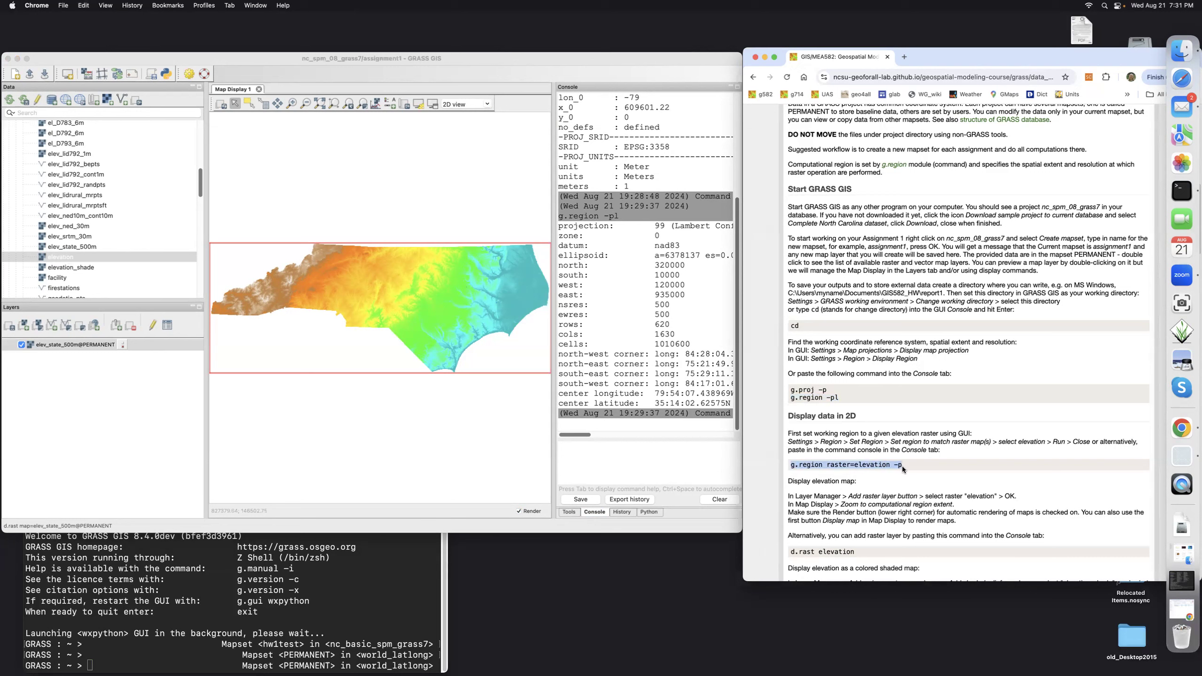
pyautogui.click(627, 449)
pyautogui.press('super+v')
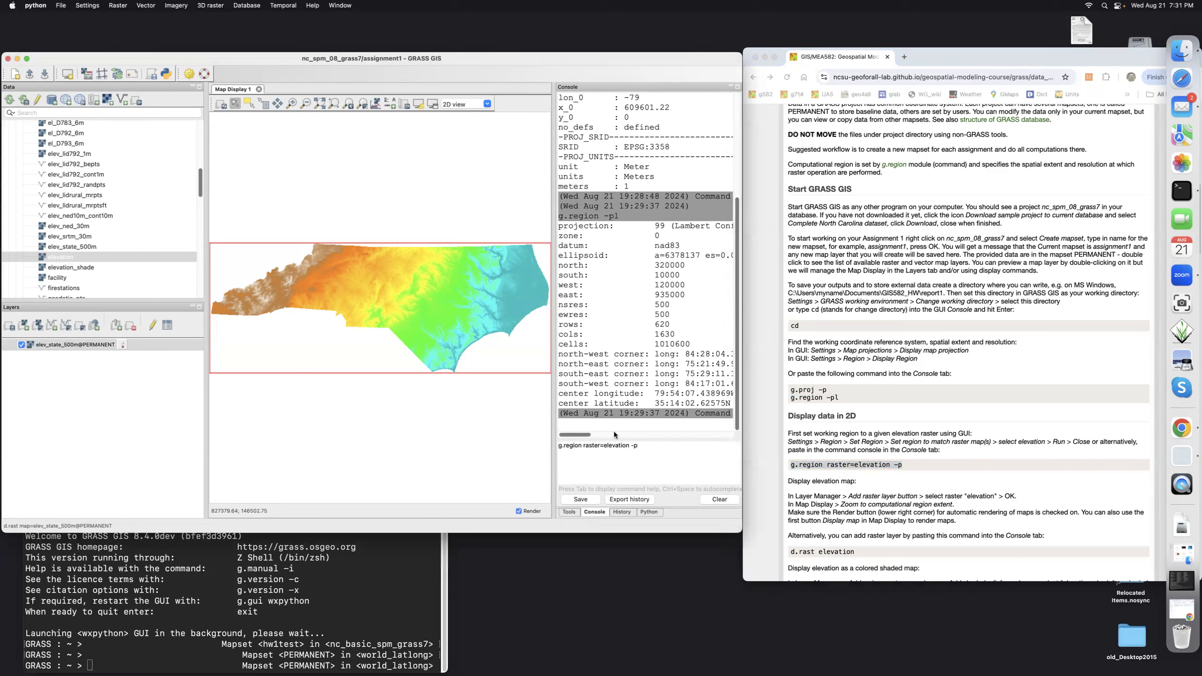
pyautogui.click(87, 6)
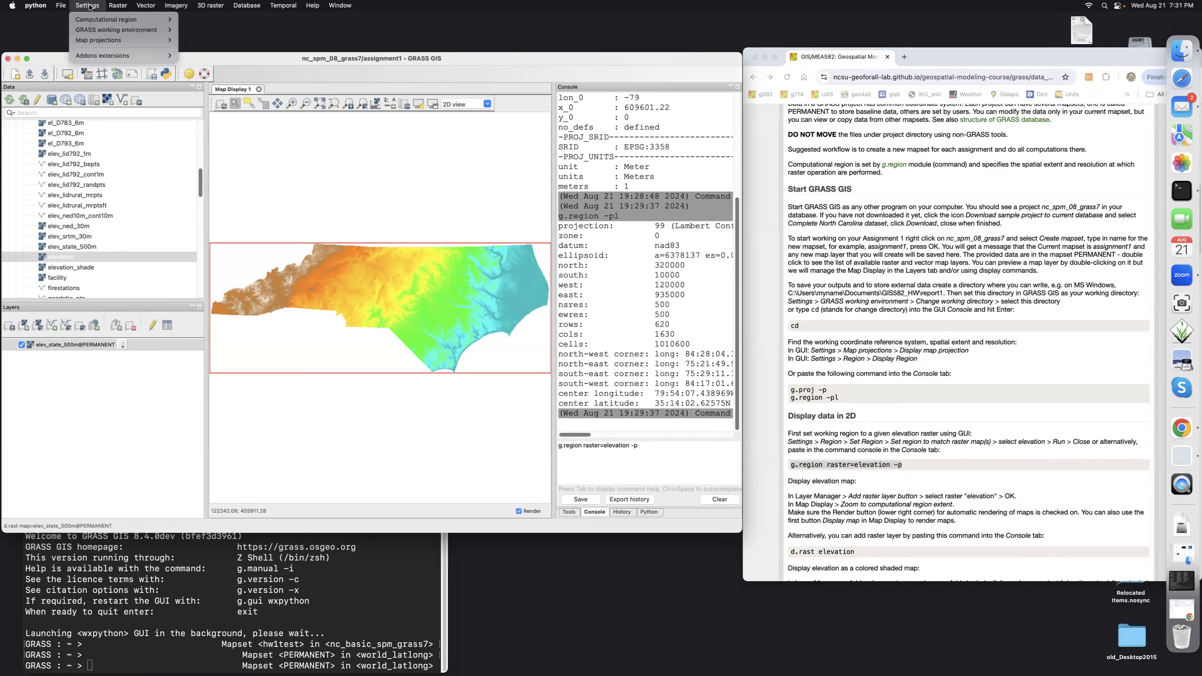
pyautogui.click(126, 458)
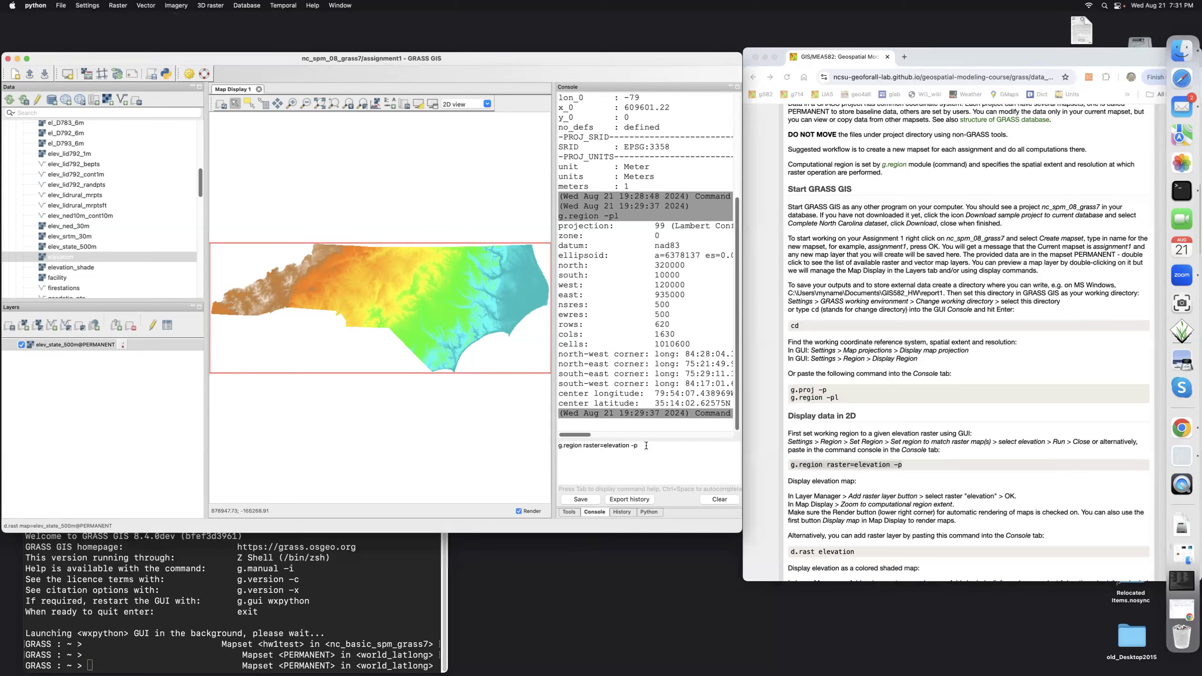
pyautogui.press('Return')
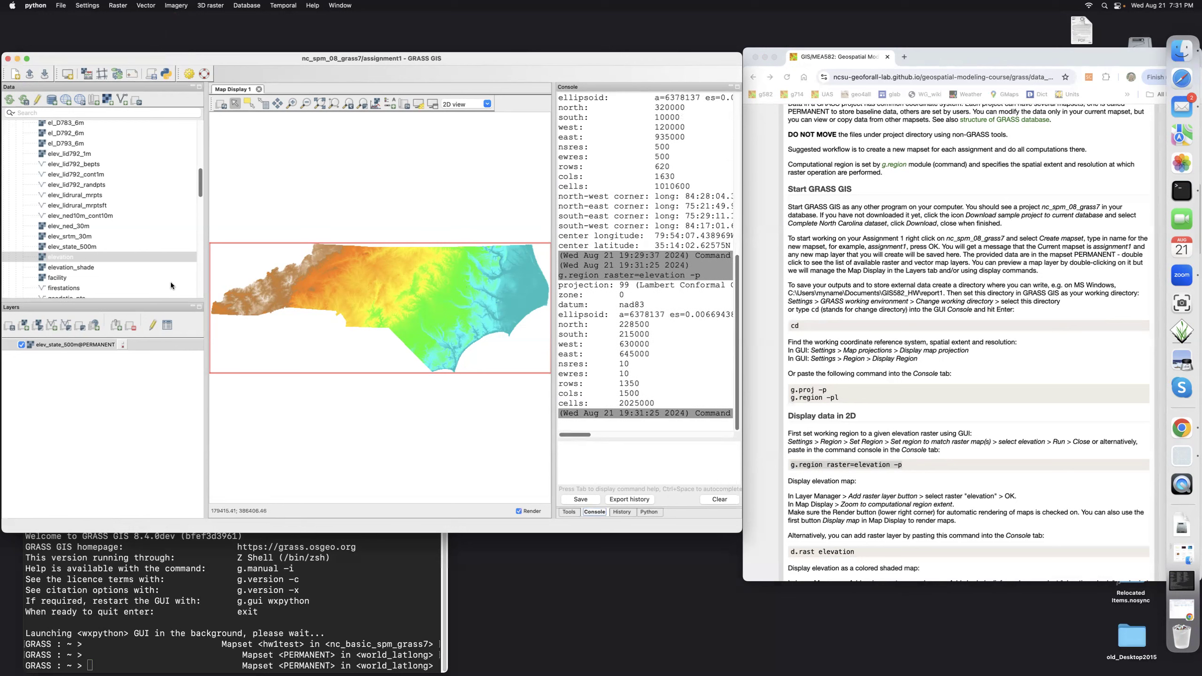
# - Remove the elev_state_500m layer and display the elevation raster from the PERMANENT mapset instead
pyautogui.rightClick(93, 345)
pyautogui.click(121, 348)
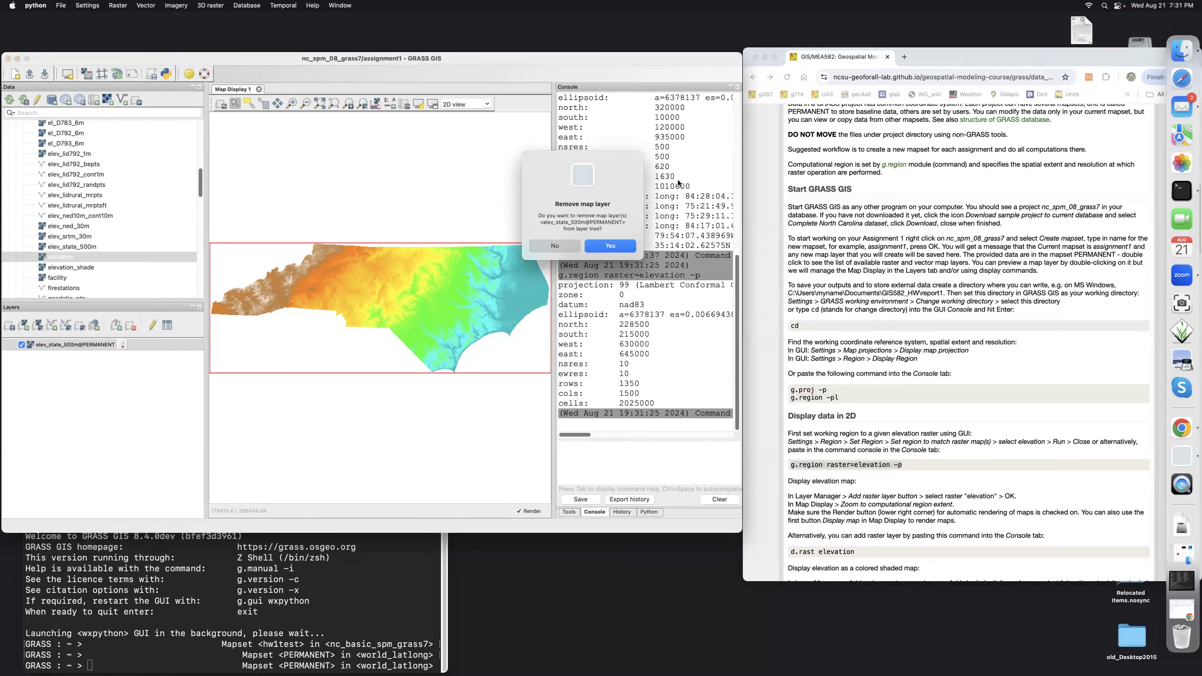
pyautogui.click(610, 247)
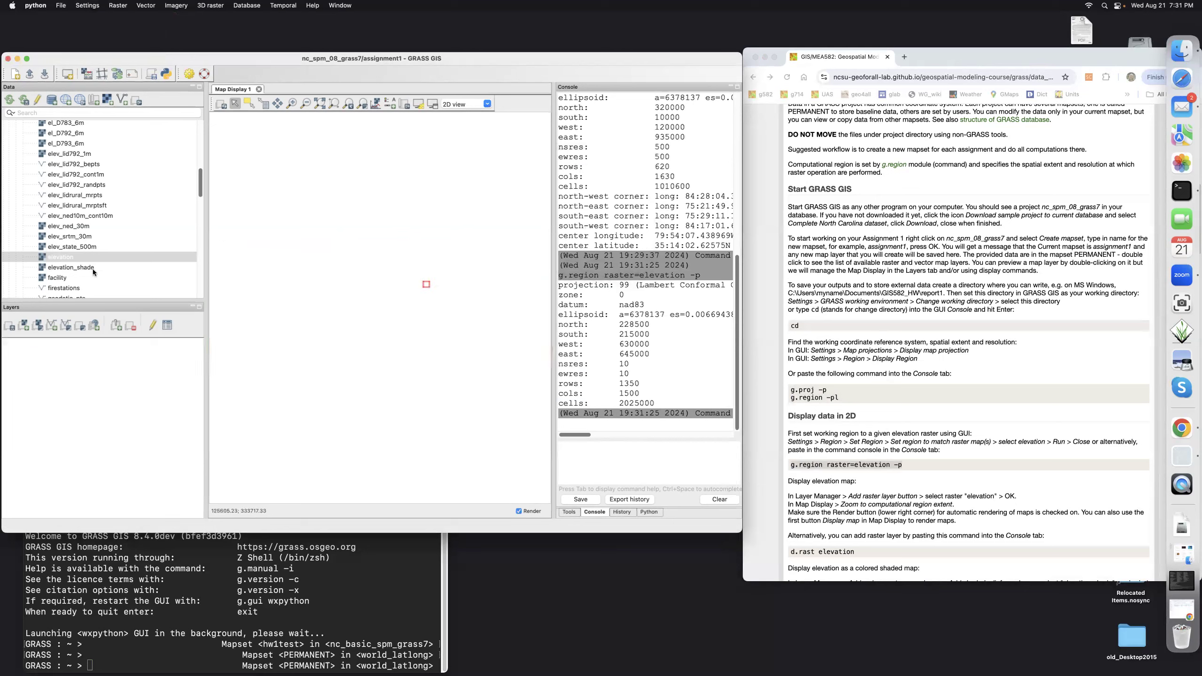
pyautogui.click(68, 257)
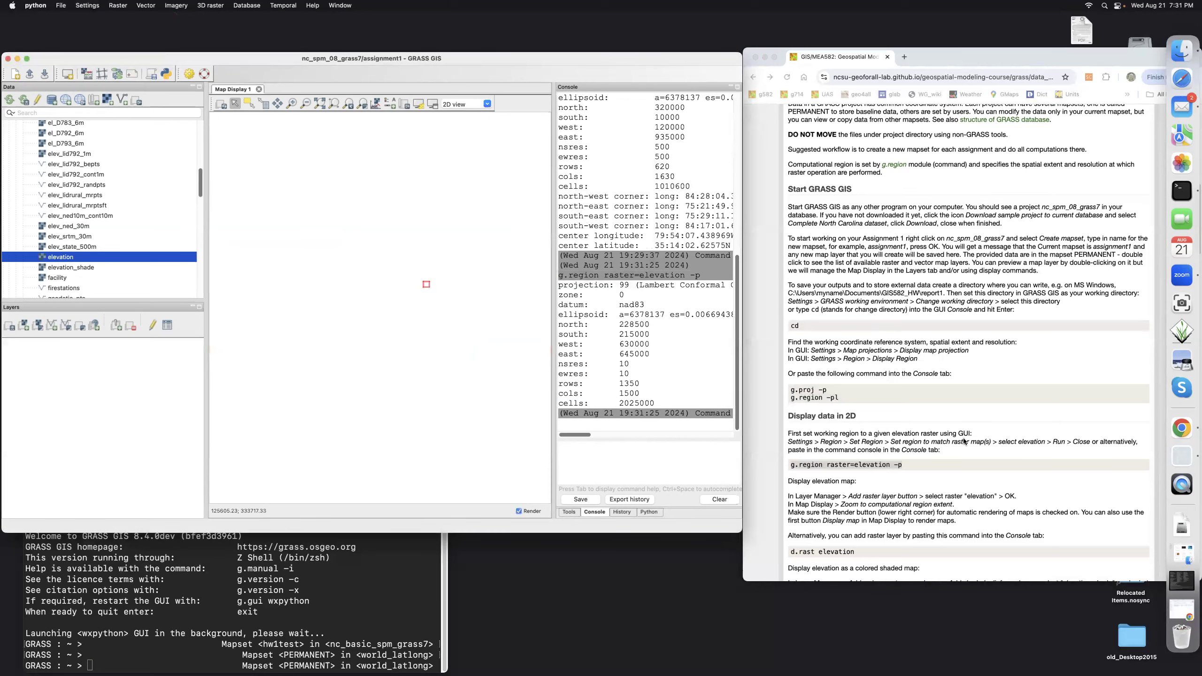
pyautogui.scroll(-5, 963, 440)
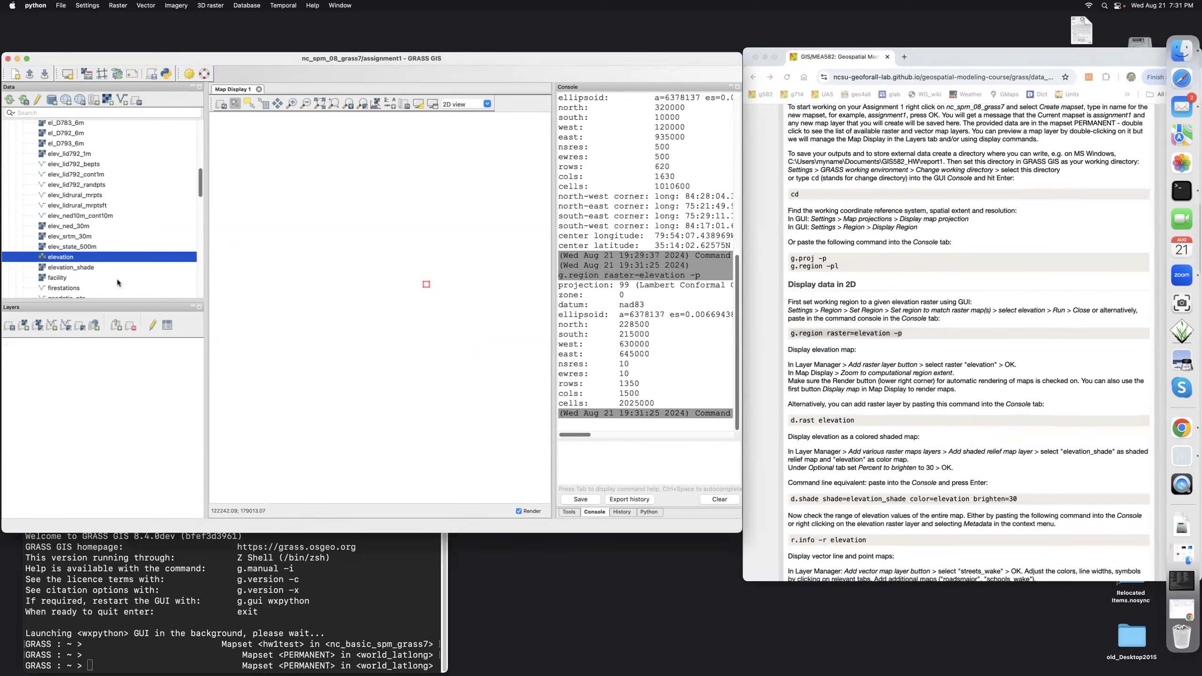
pyautogui.doubleClick(60, 257)
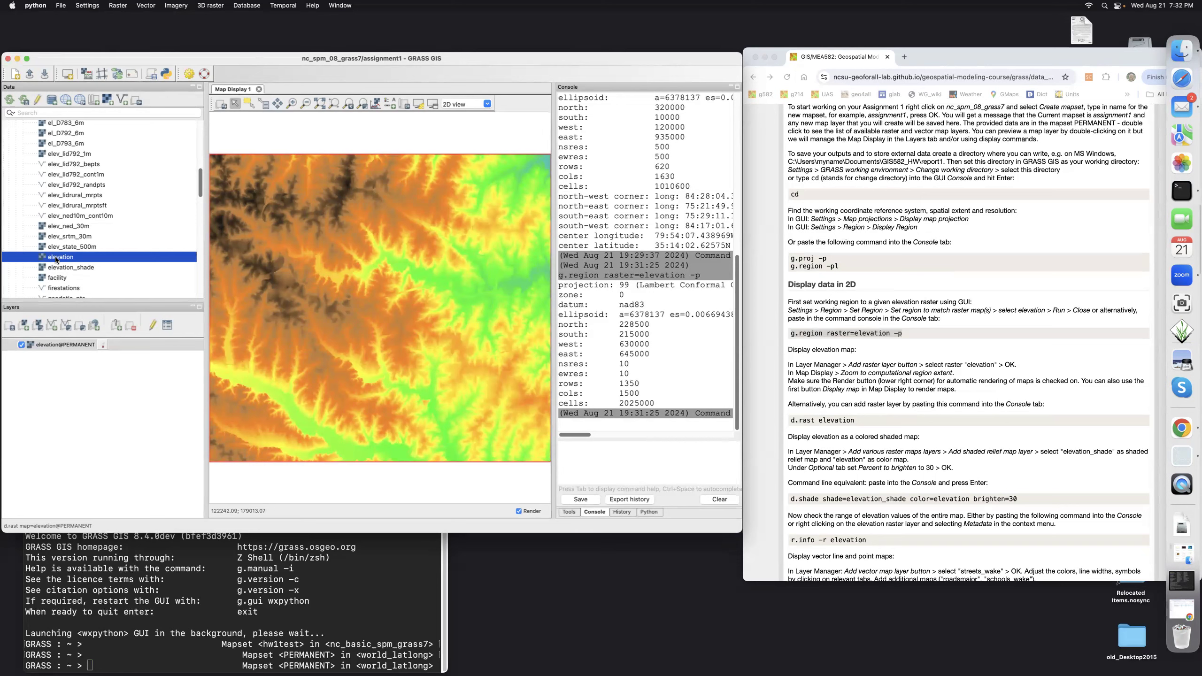
# - Remove the elevation layer and add it again by running d.rast elevation in the console
pyautogui.rightClick(60, 346)
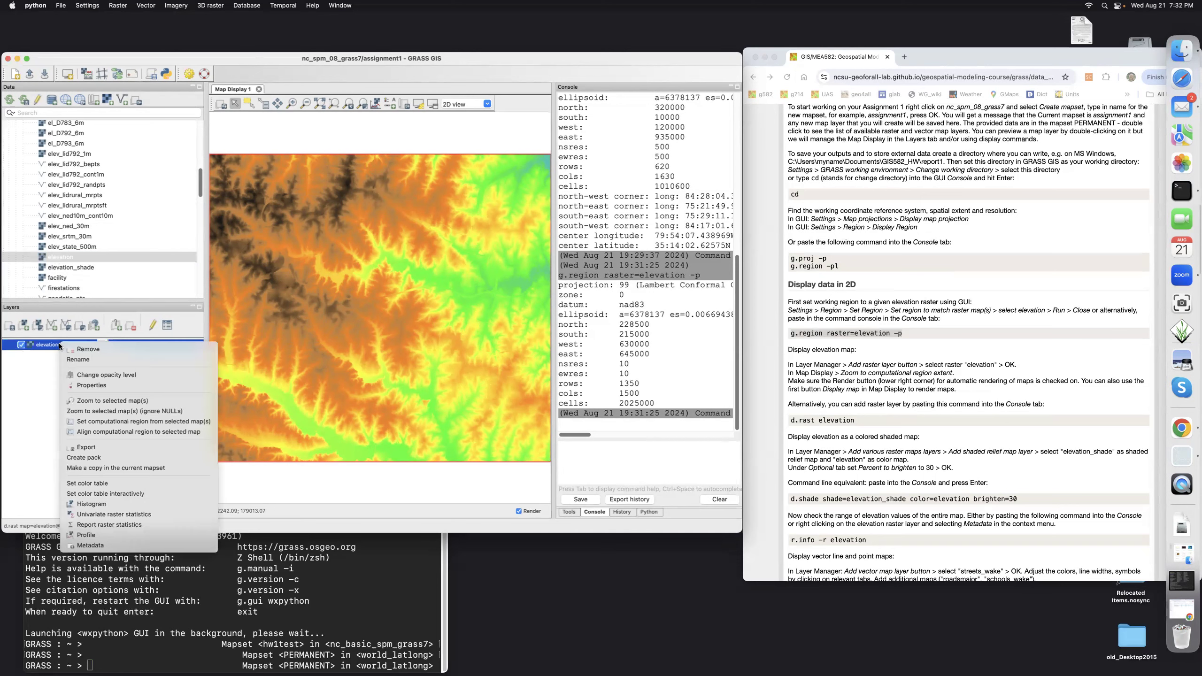
pyautogui.click(93, 348)
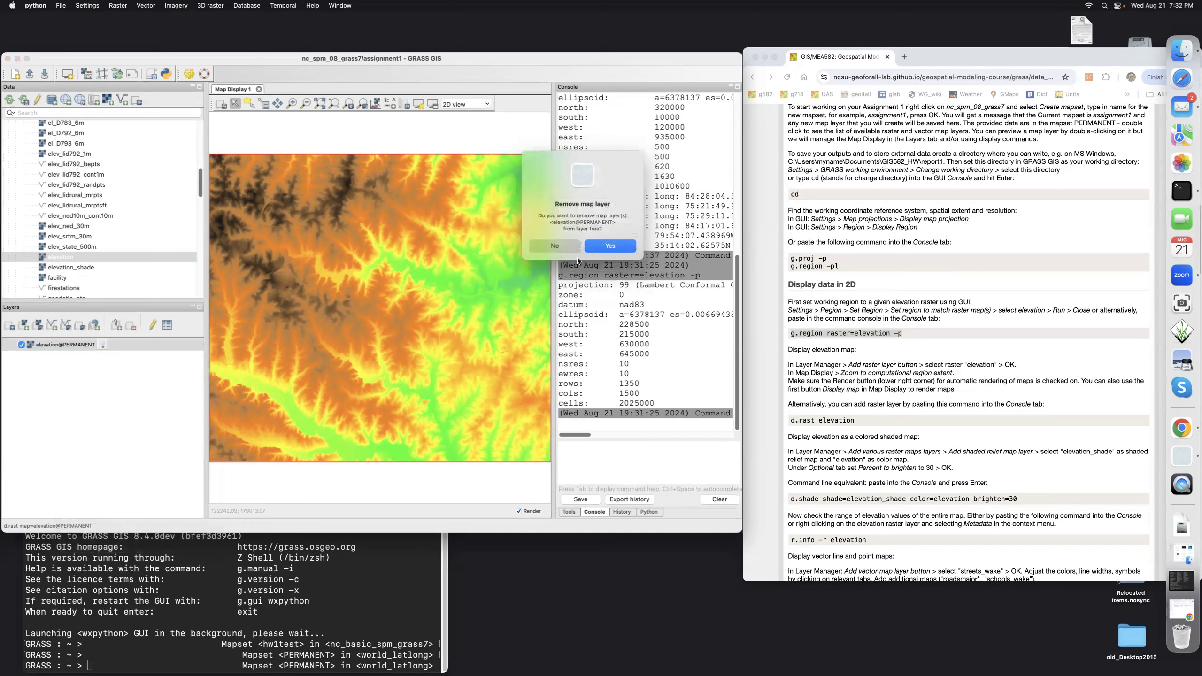
pyautogui.click(608, 243)
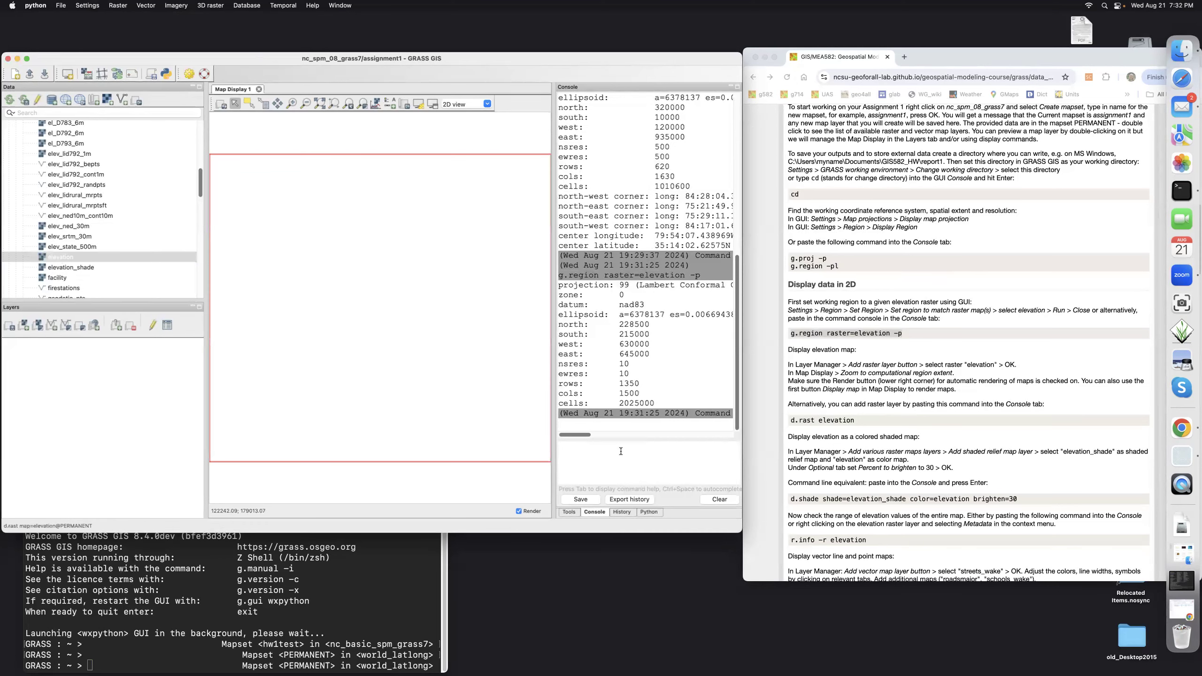
pyautogui.write('d.rast elevation')
pyautogui.press('Return')
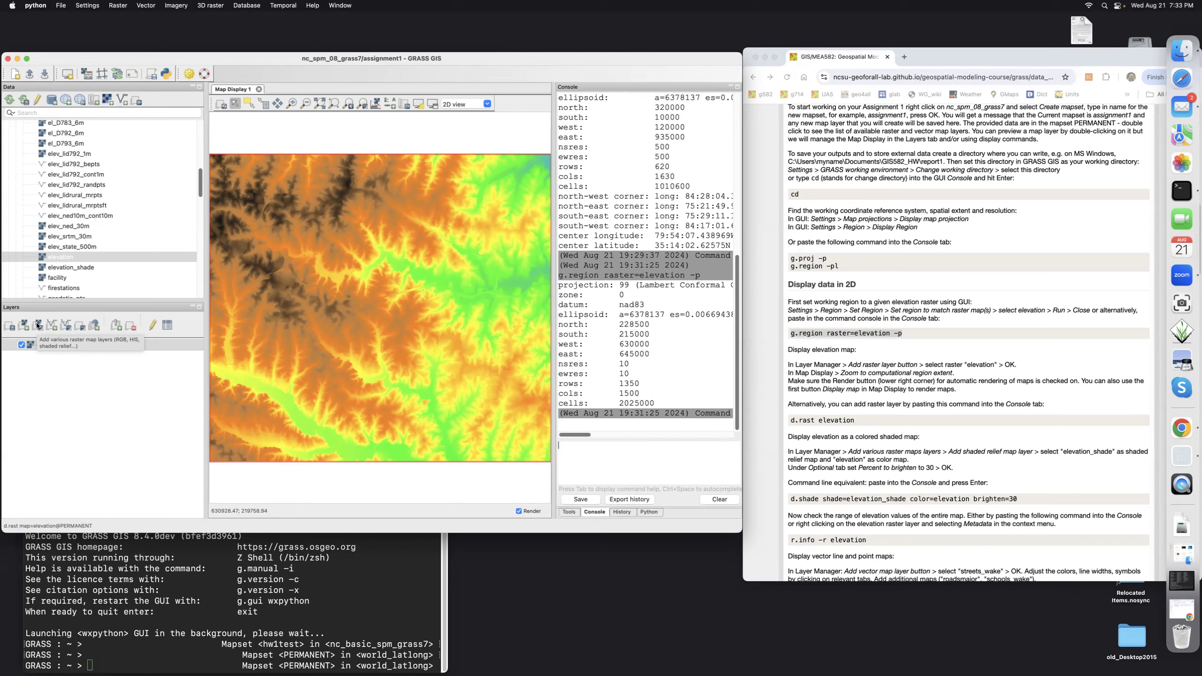
# - Add a shaded relief layer using elevation_shade as the relief raster and elevation as the raster draped over it
pyautogui.click(37, 325)
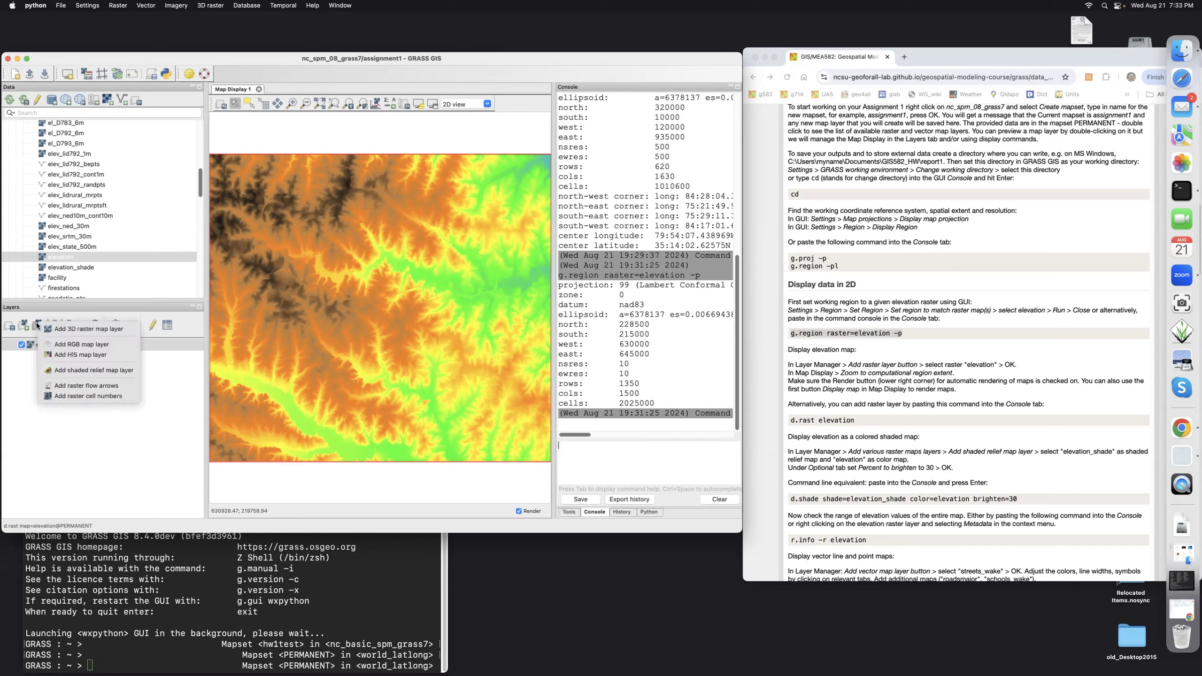
pyautogui.click(76, 371)
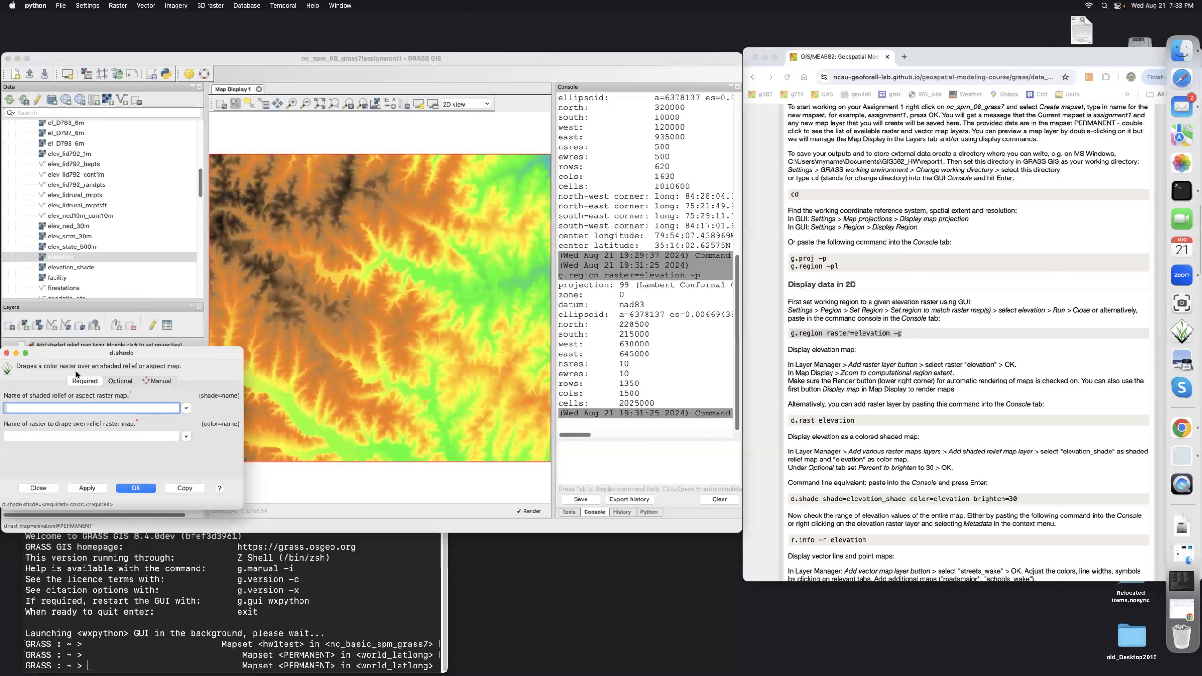
pyautogui.click(186, 407)
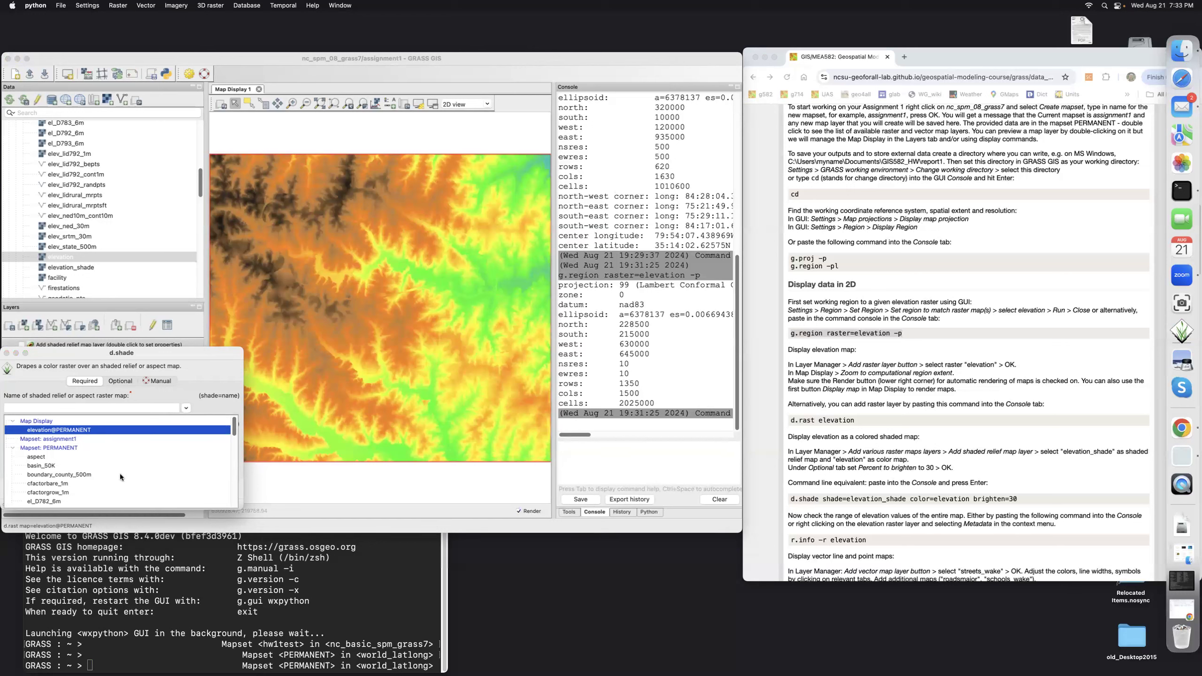
pyautogui.scroll(-5, 120, 473)
pyautogui.scroll(-3, 120, 473)
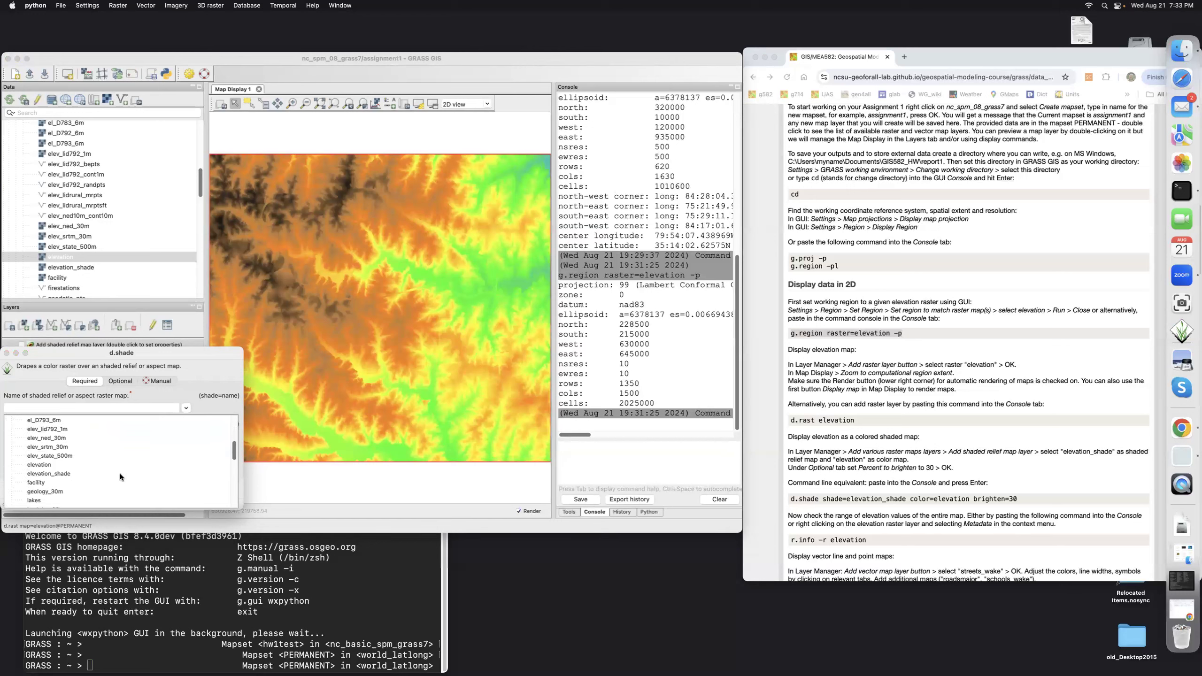
pyautogui.click(62, 445)
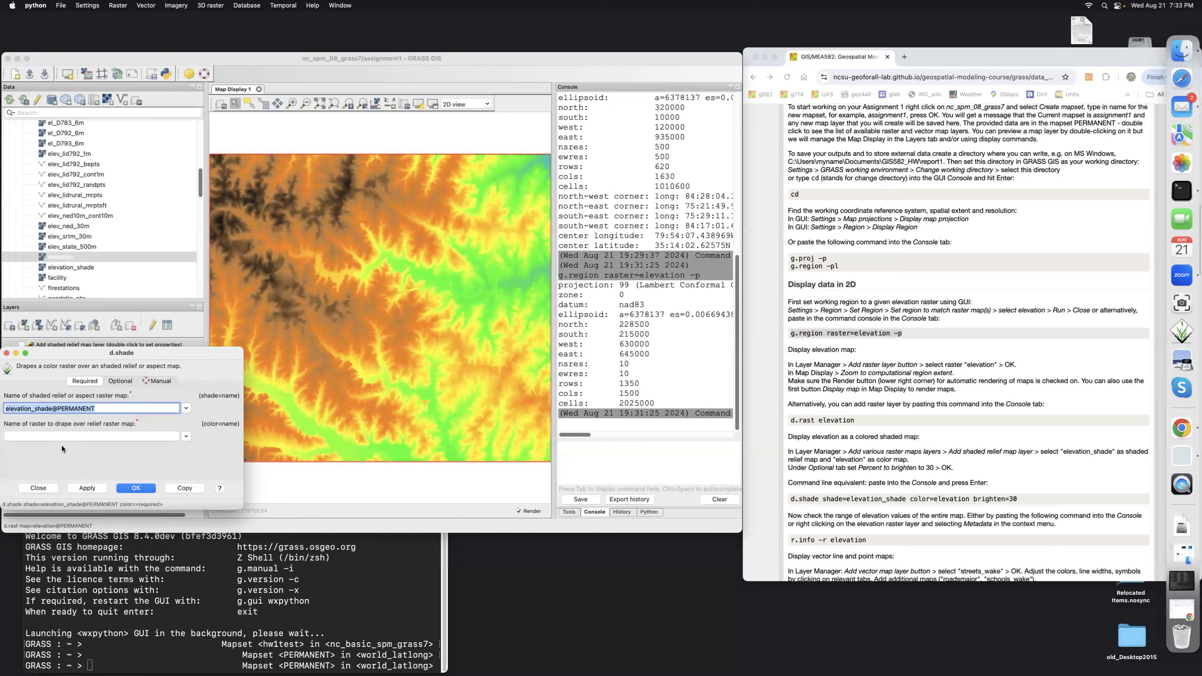
pyautogui.click(186, 436)
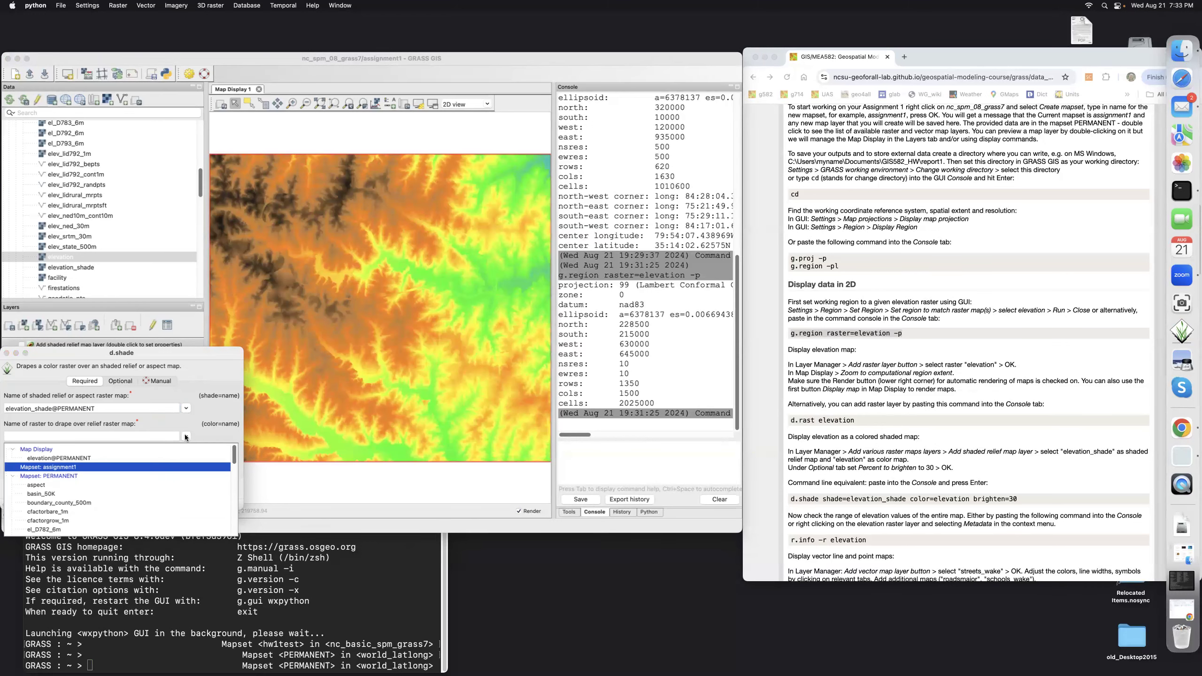
pyautogui.scroll(-5, 95, 491)
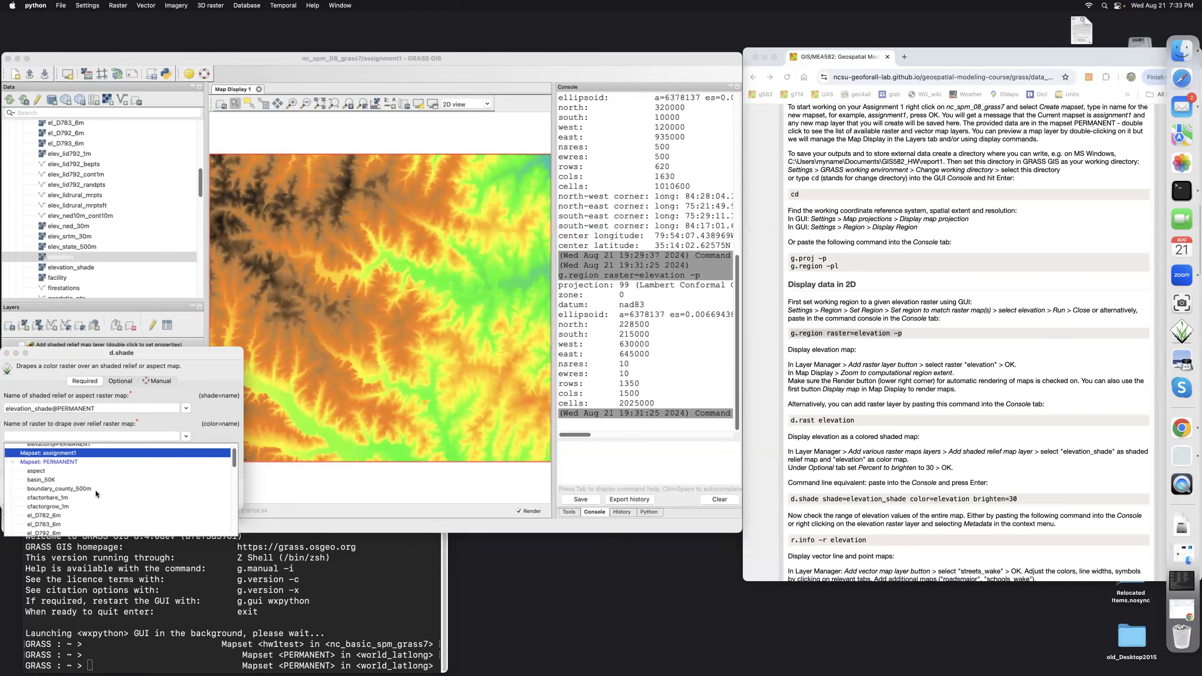
pyautogui.click(96, 490)
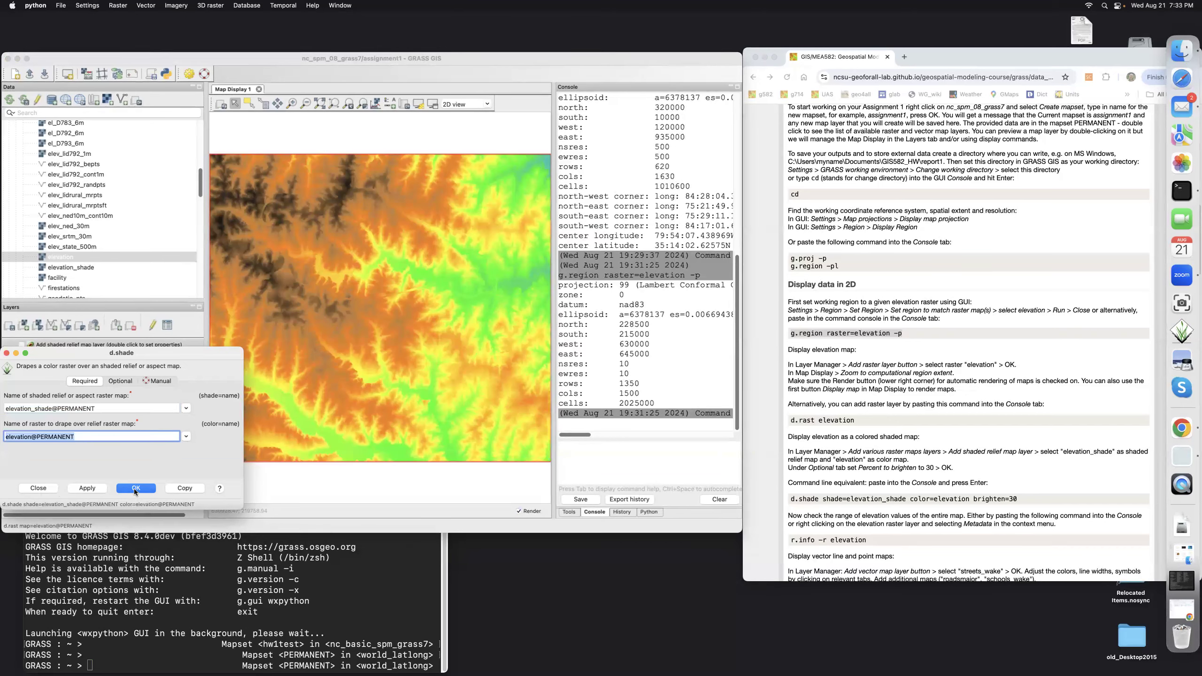
# - Set the shaded relief layer's percent to brighten to 30 and apply it to the map display
pyautogui.click(118, 382)
pyautogui.click(16, 427)
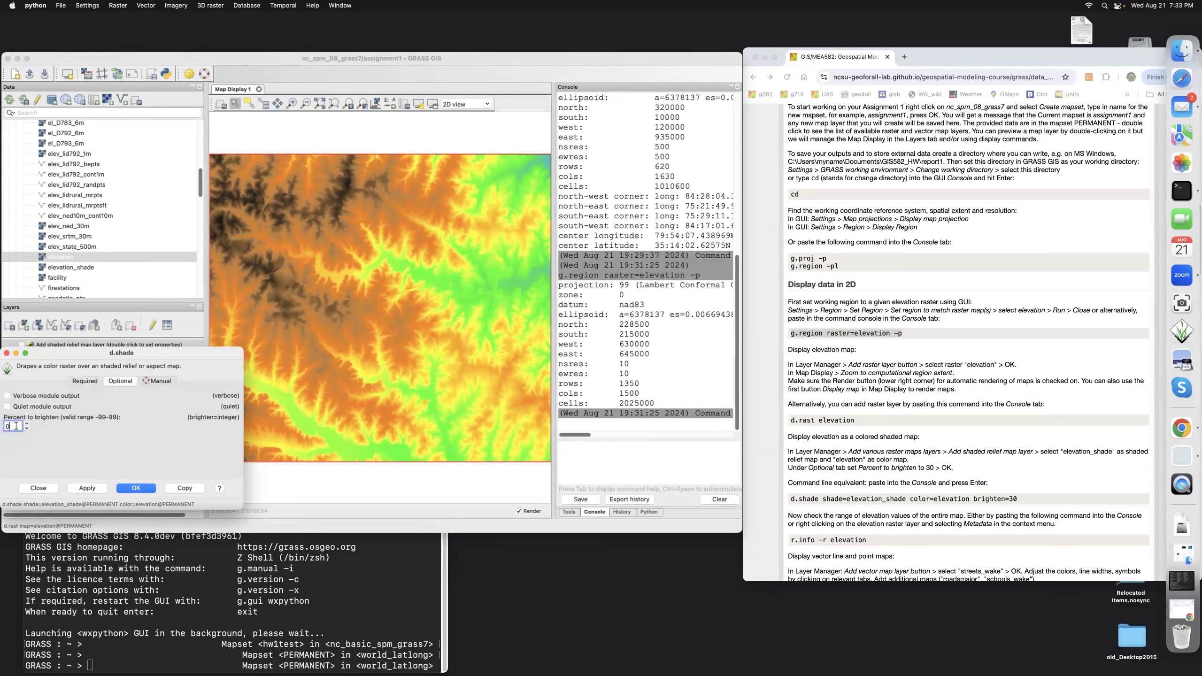
pyautogui.write('30')
pyautogui.click(139, 488)
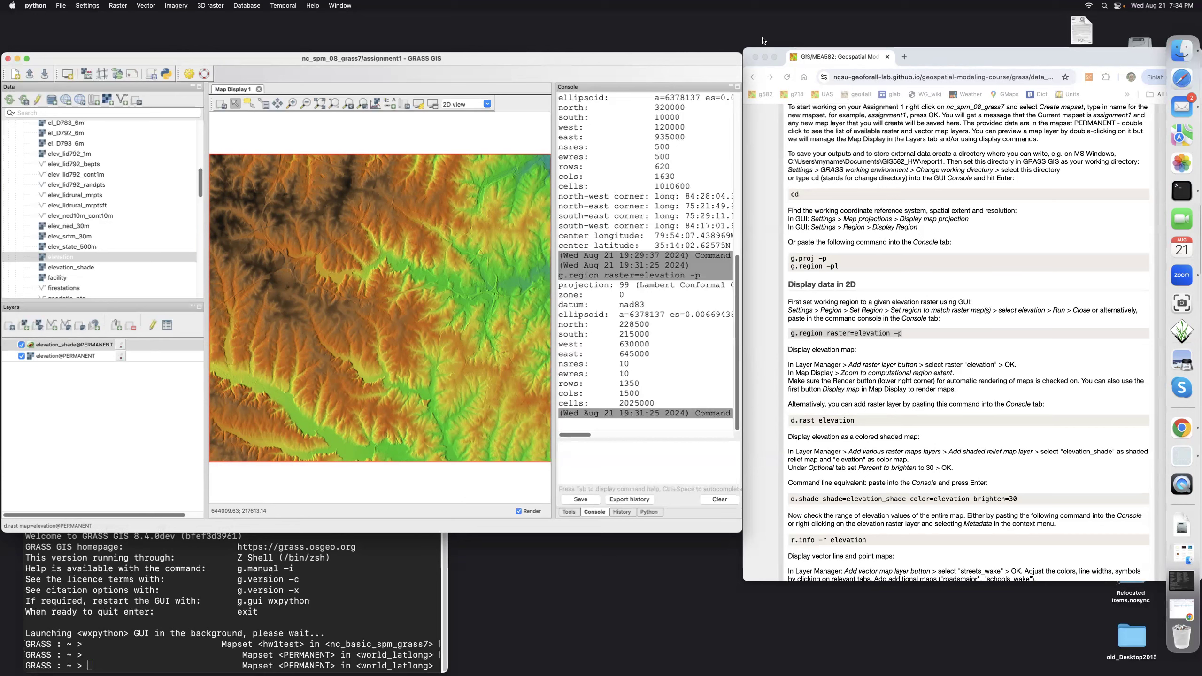
# - Print the metadata of the elevation raster layer in the console to check its range of values
pyautogui.click(854, 33)
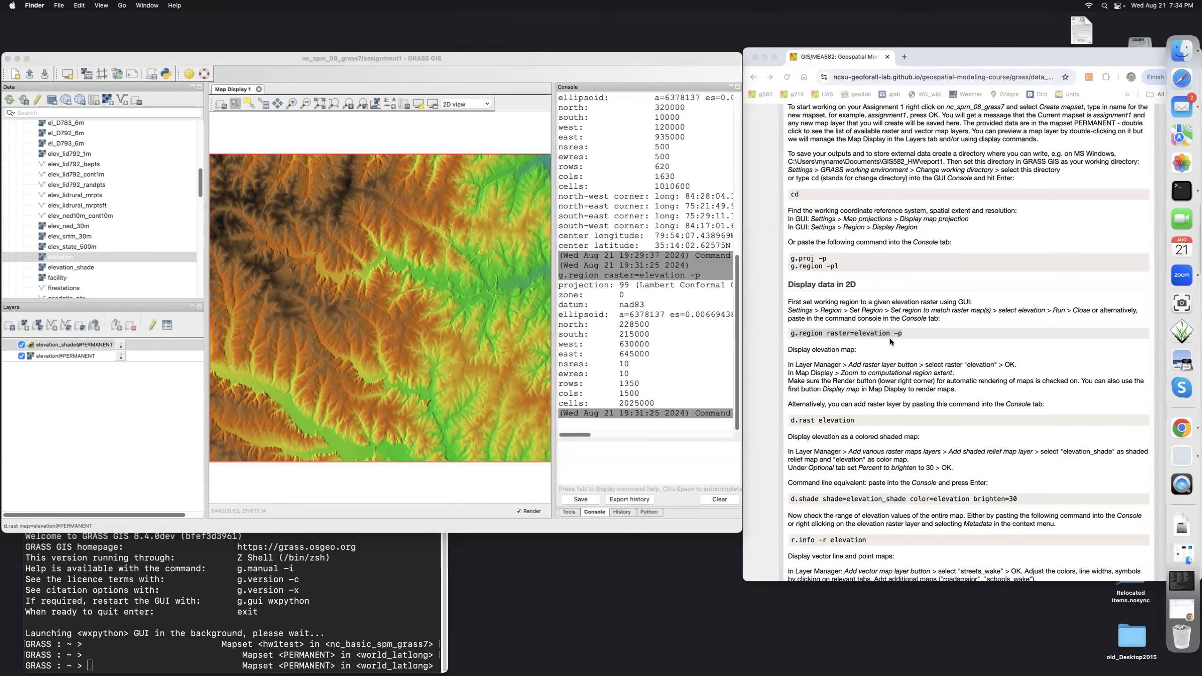
pyautogui.scroll(-5, 889, 475)
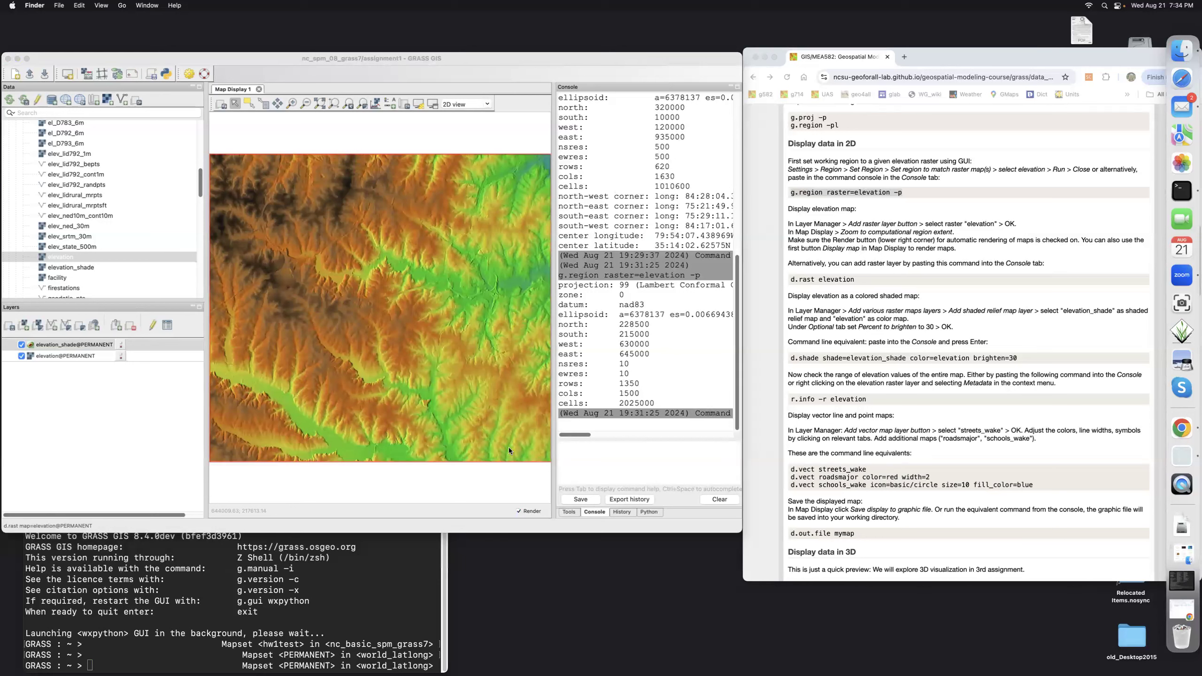
pyautogui.click(51, 355)
pyautogui.rightClick(51, 356)
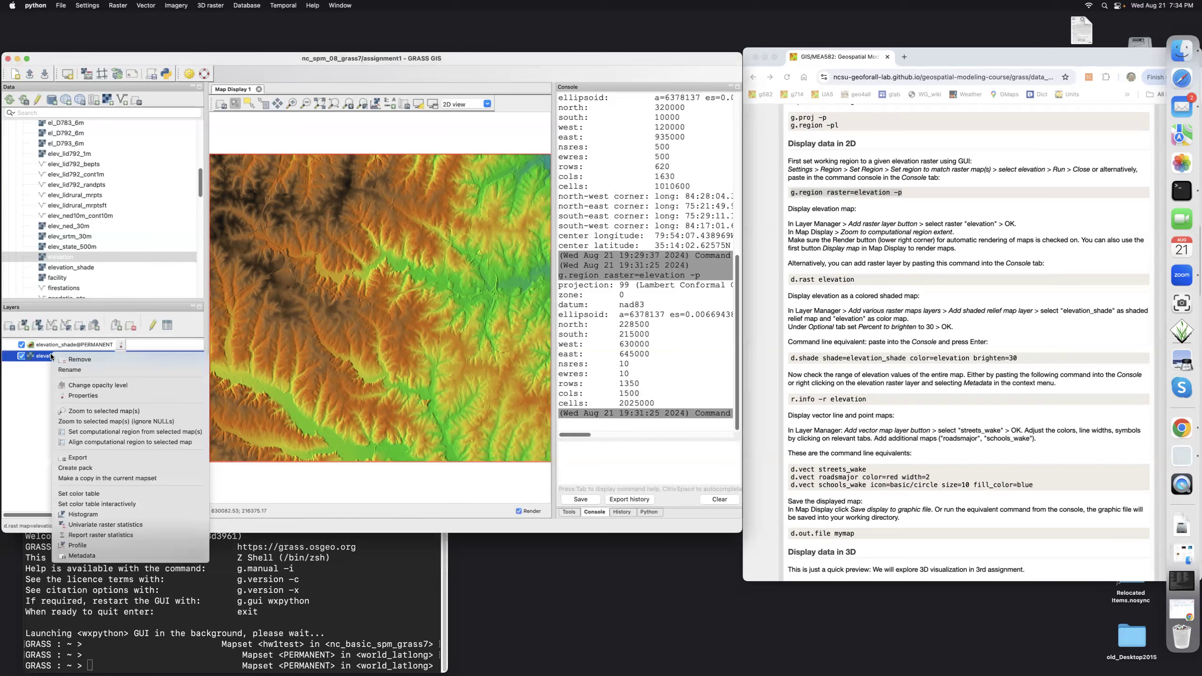
pyautogui.click(81, 556)
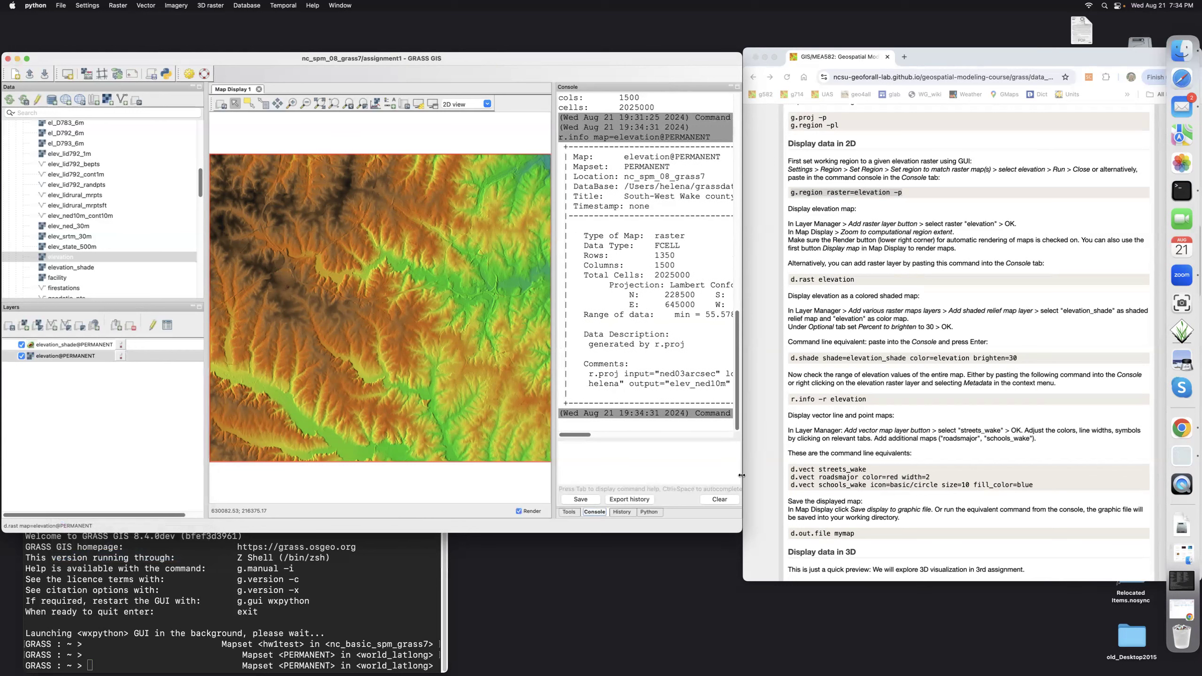
# - Widen the window and console to read the full metadata report, and shrink both again to uncover the course page
pyautogui.moveTo(741, 474); pyautogui.dragTo(901, 475)
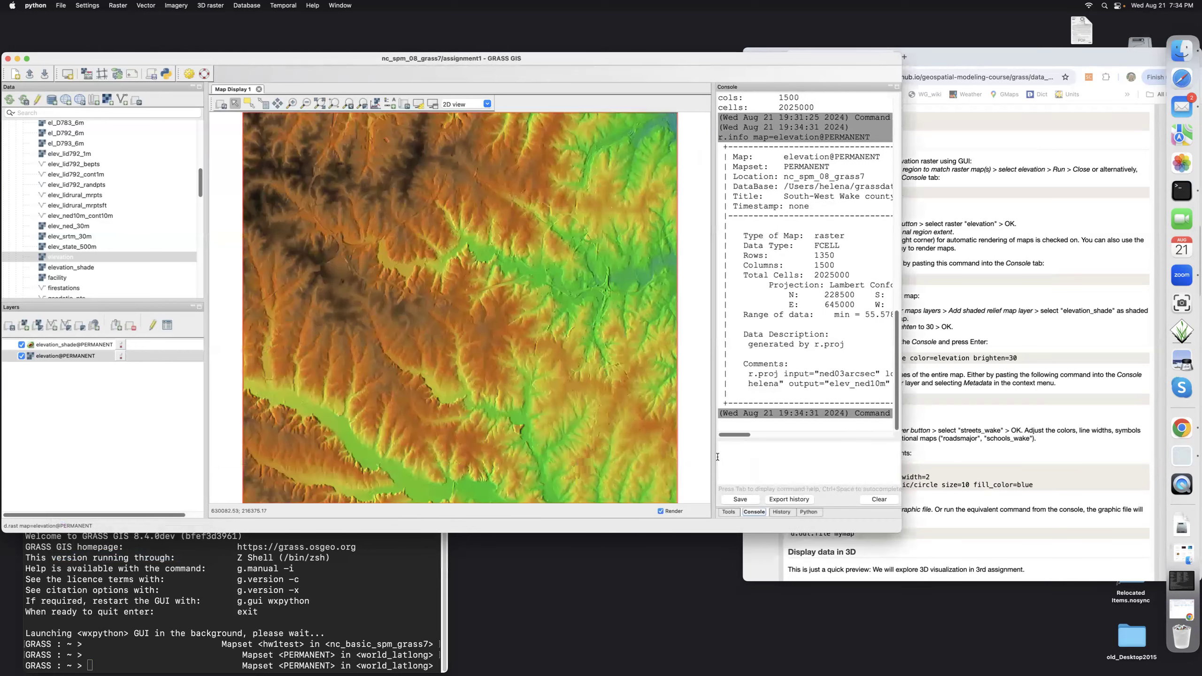
pyautogui.moveTo(718, 457); pyautogui.dragTo(530, 455)
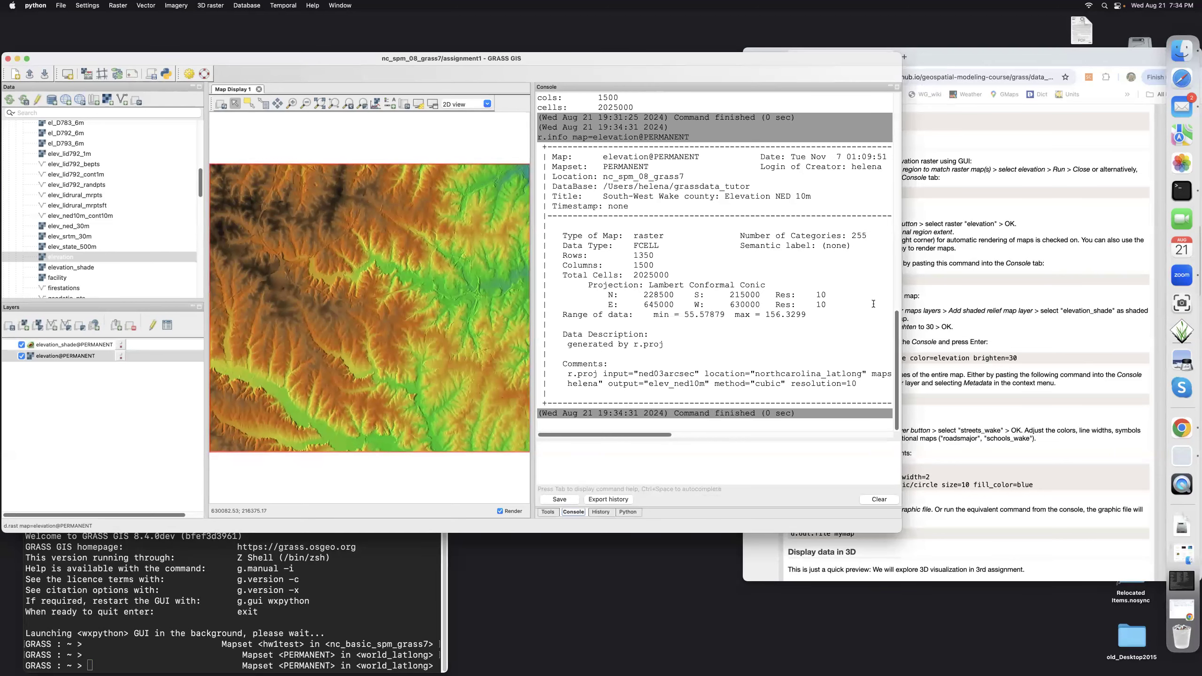
pyautogui.moveTo(902, 296); pyautogui.dragTo(731, 297)
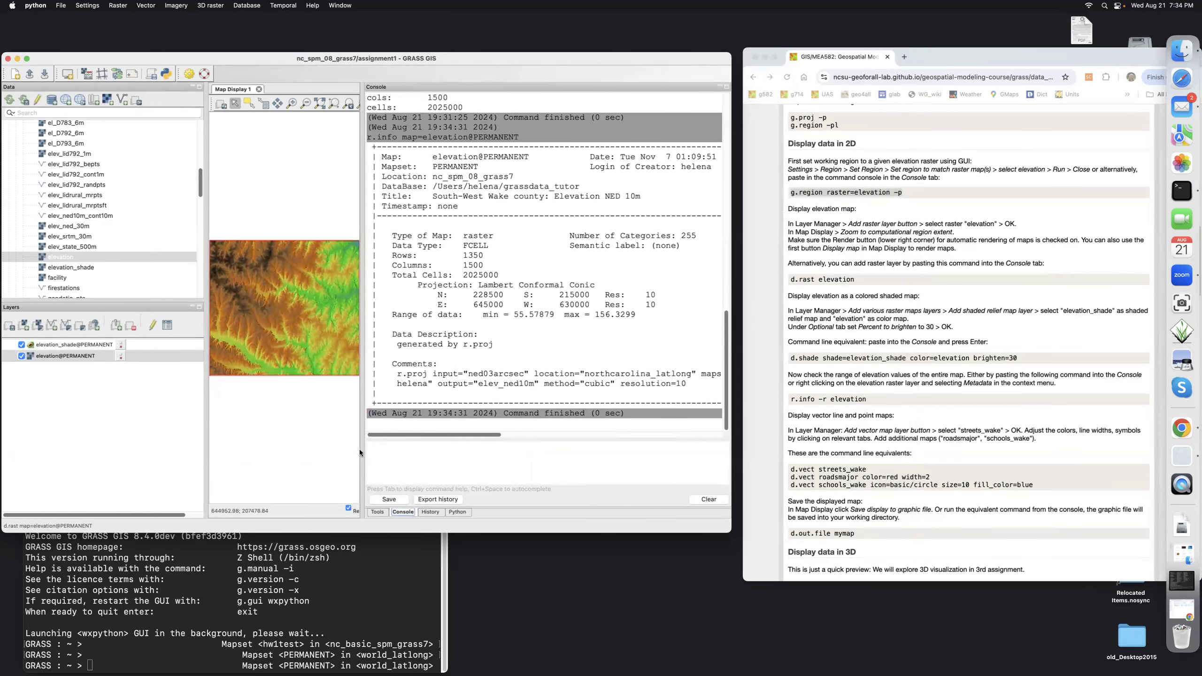
pyautogui.moveTo(358, 450); pyautogui.dragTo(483, 453)
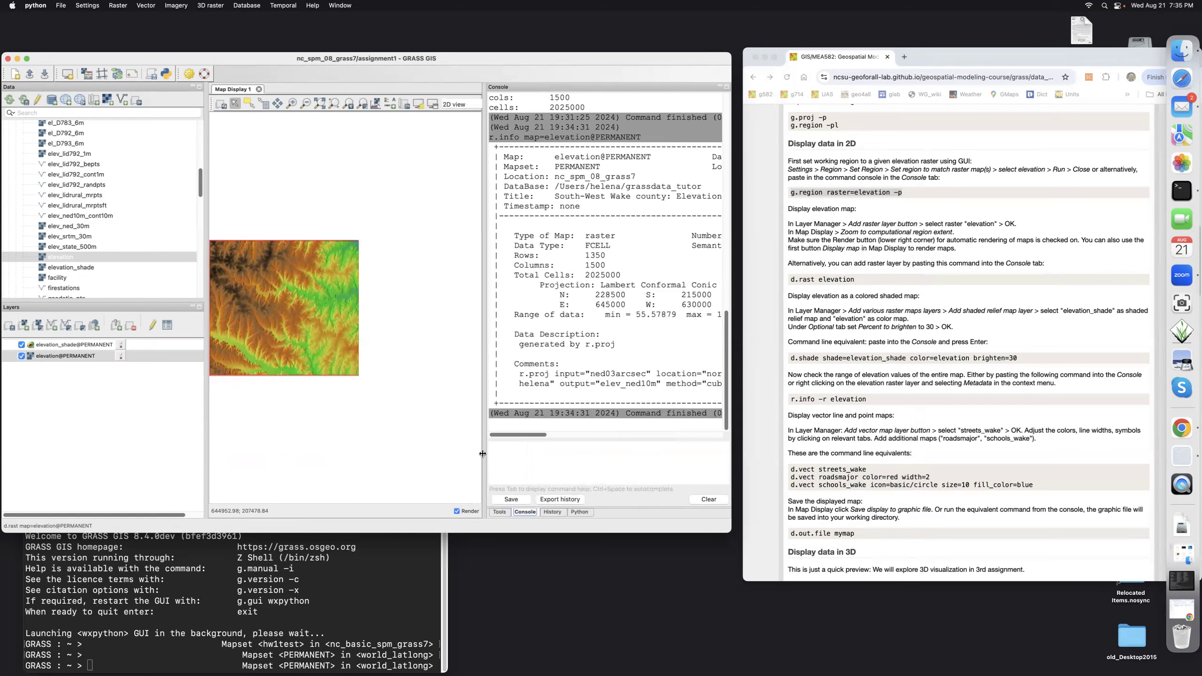
# - Try to print a raster value range in the console by running r.info -r without a map name
pyautogui.click(525, 451)
pyautogui.write('r')
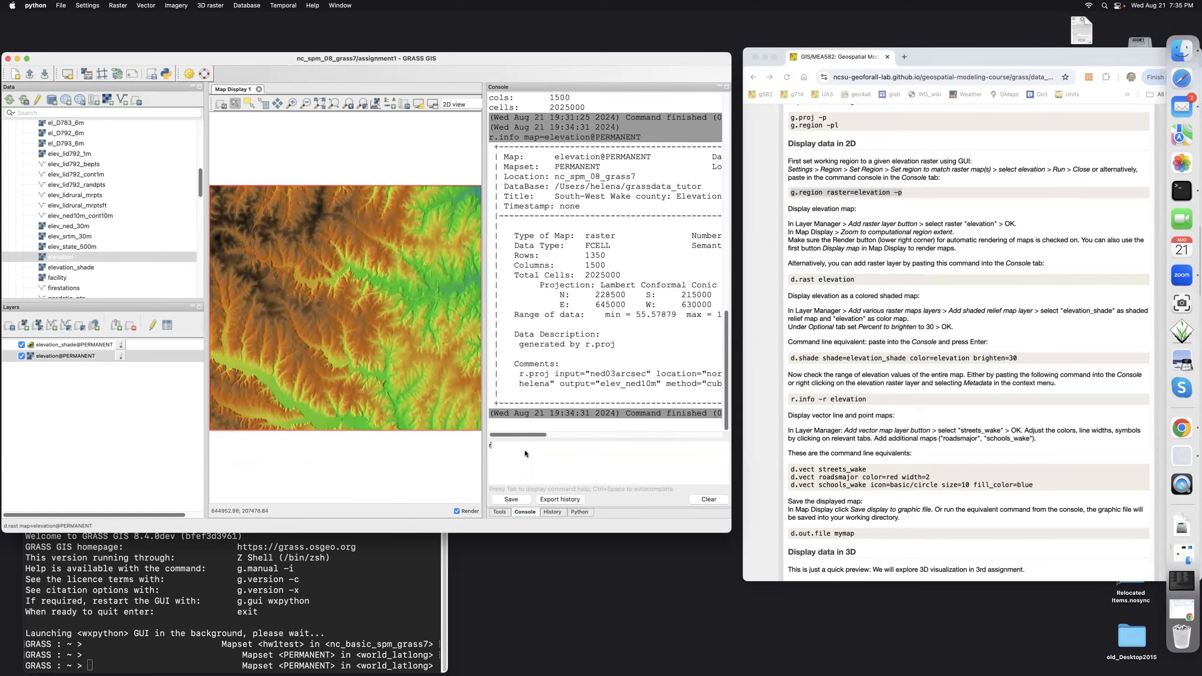
pyautogui.write('.info -r')
pyautogui.press('Return')
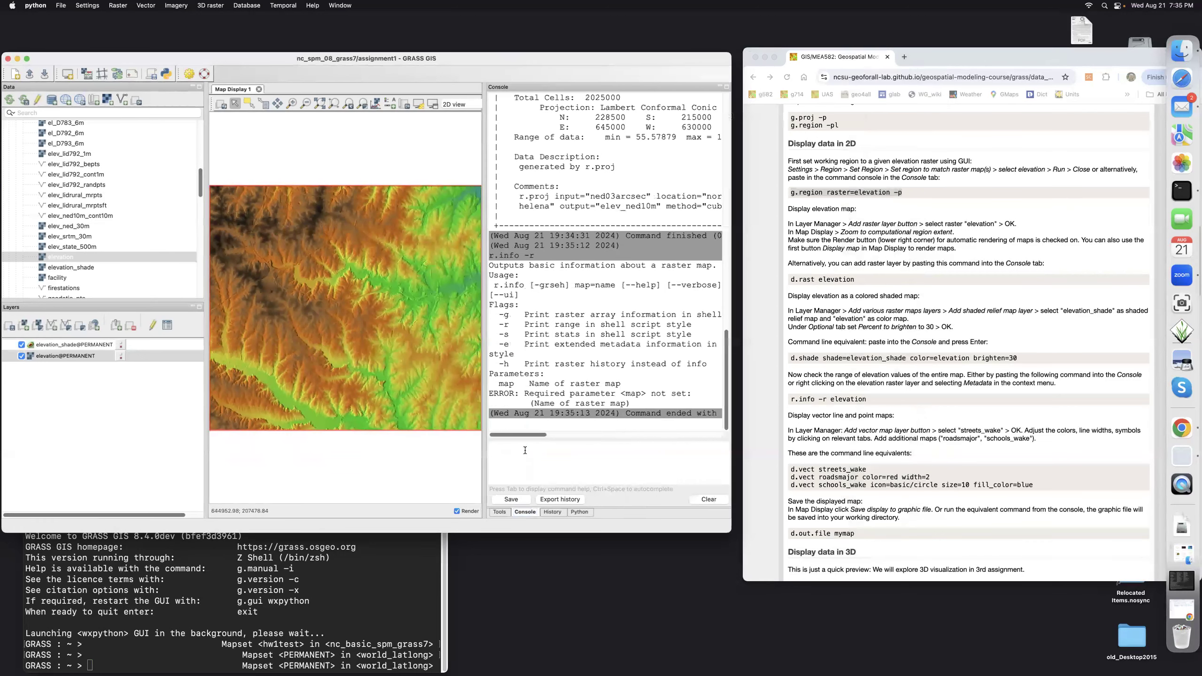
# - Print the value range of the elevation raster by running r.info elevation -r in the console
pyautogui.write('r.info elevation -r')
pyautogui.press('Escape')
pyautogui.press('Return')
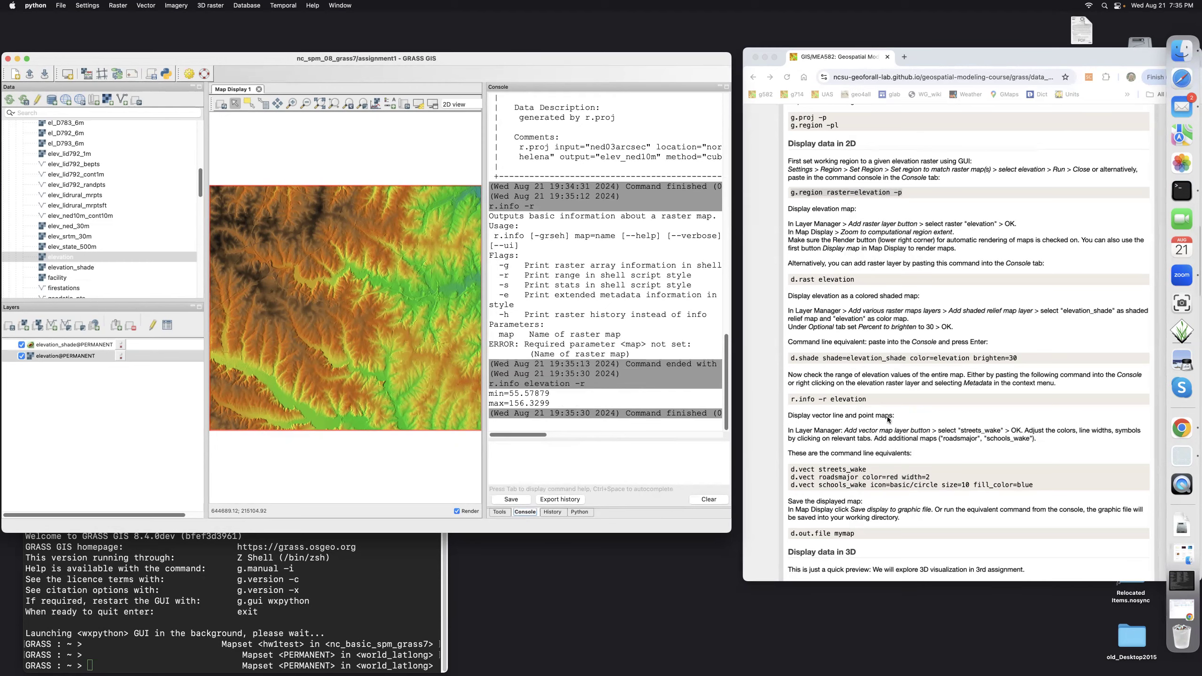
# - Copy the three d.vect commands for streets_wake, roadsmajor and schools_wake from the course page in Chrome into the GRASS GIS console
pyautogui.scroll(-3, 887, 419)
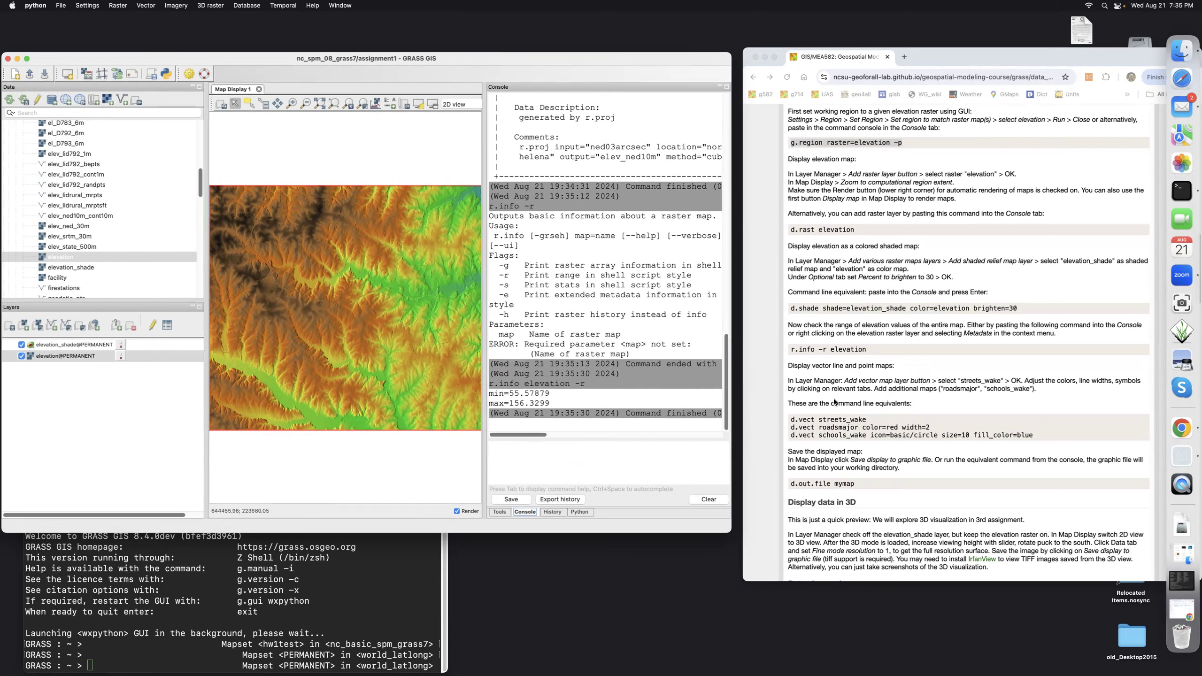
pyautogui.click(791, 420)
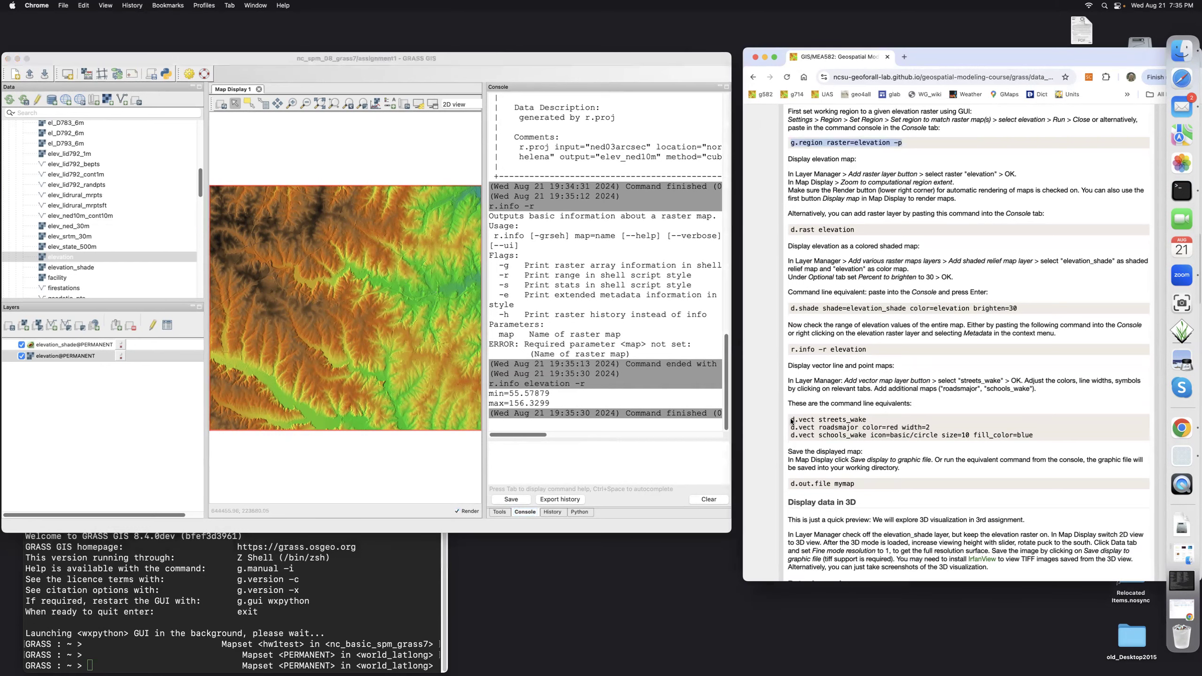
pyautogui.moveTo(791, 419); pyautogui.dragTo(1041, 438)
pyautogui.press('super+c')
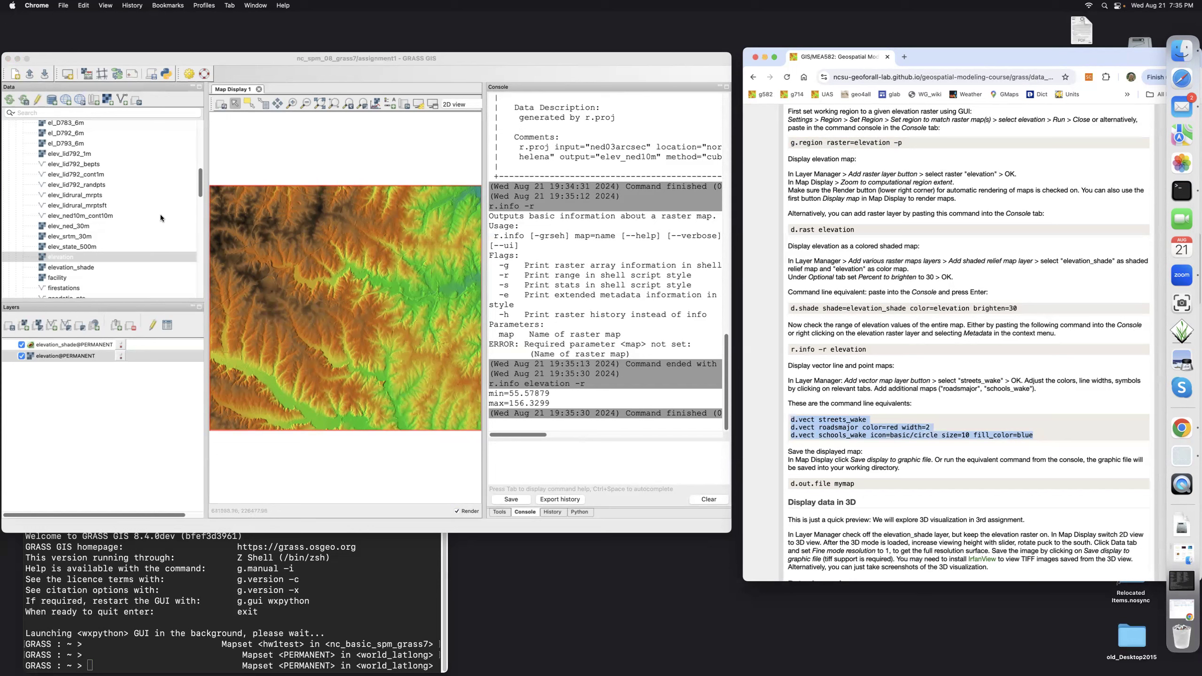
pyautogui.scroll(-10, 126, 226)
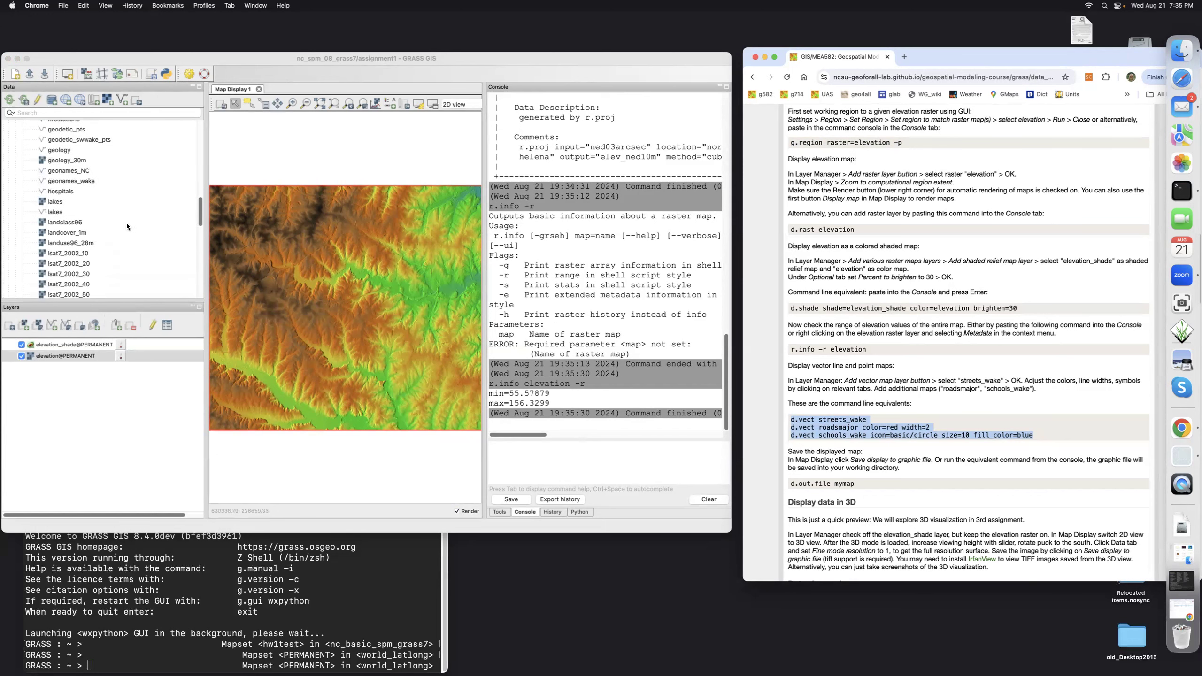
pyautogui.scroll(-10, 127, 226)
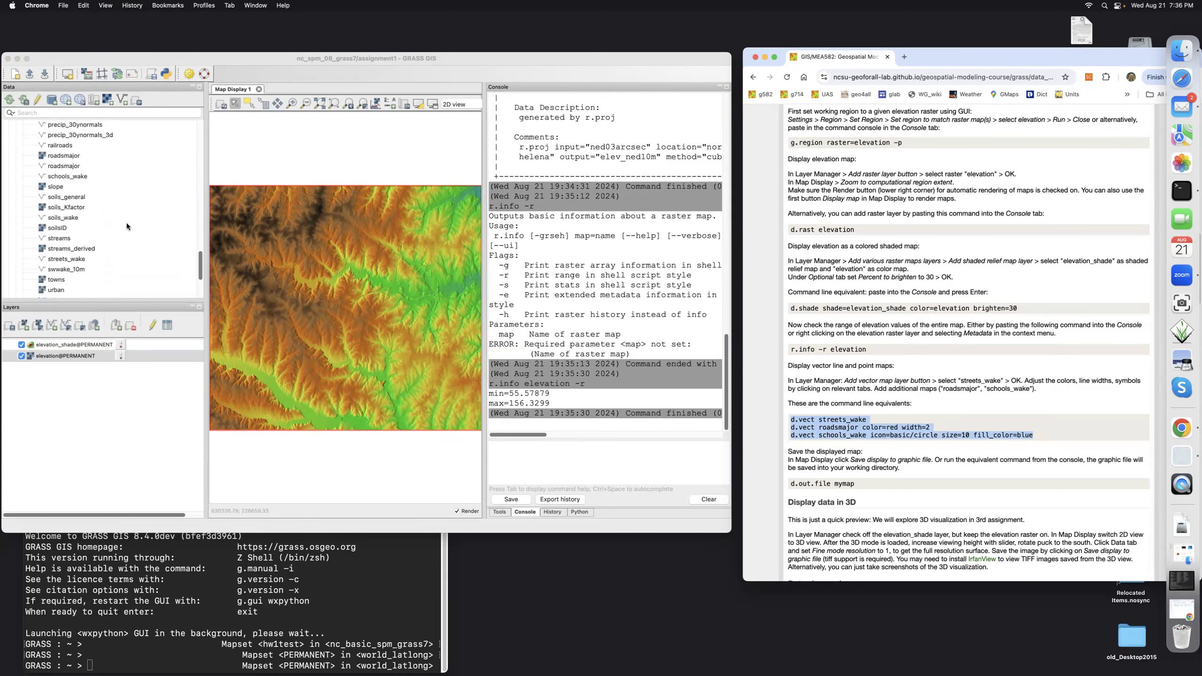
pyautogui.scroll(-1, 126, 226)
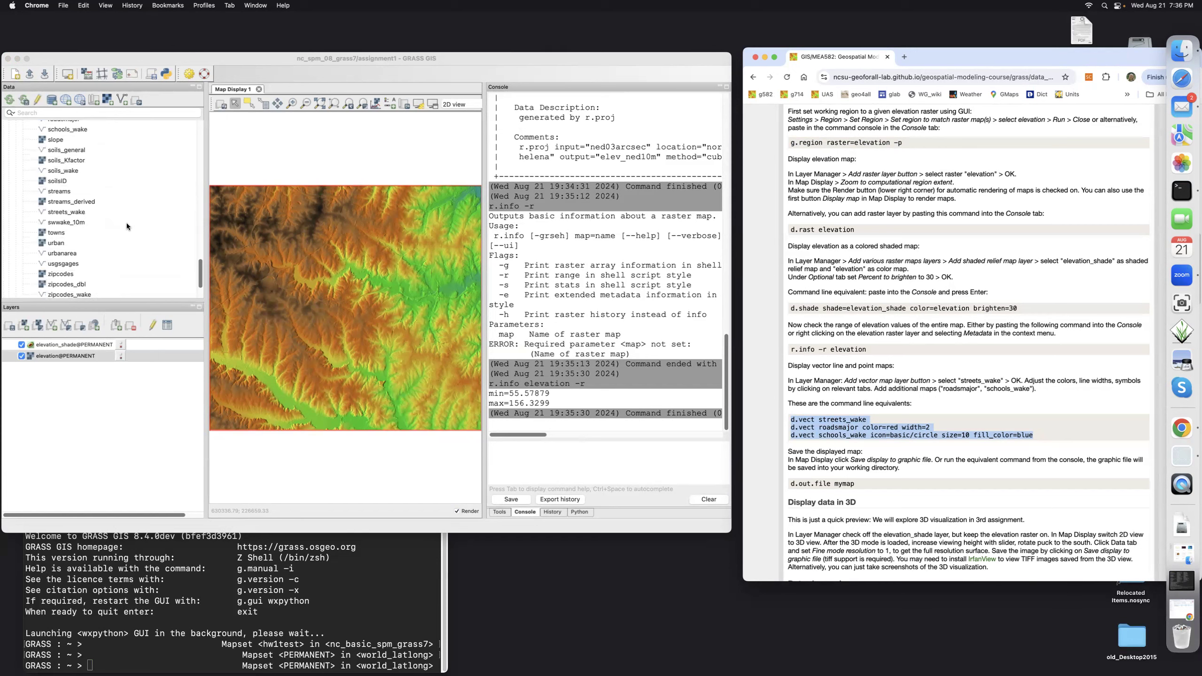
pyautogui.scroll(-1, 127, 225)
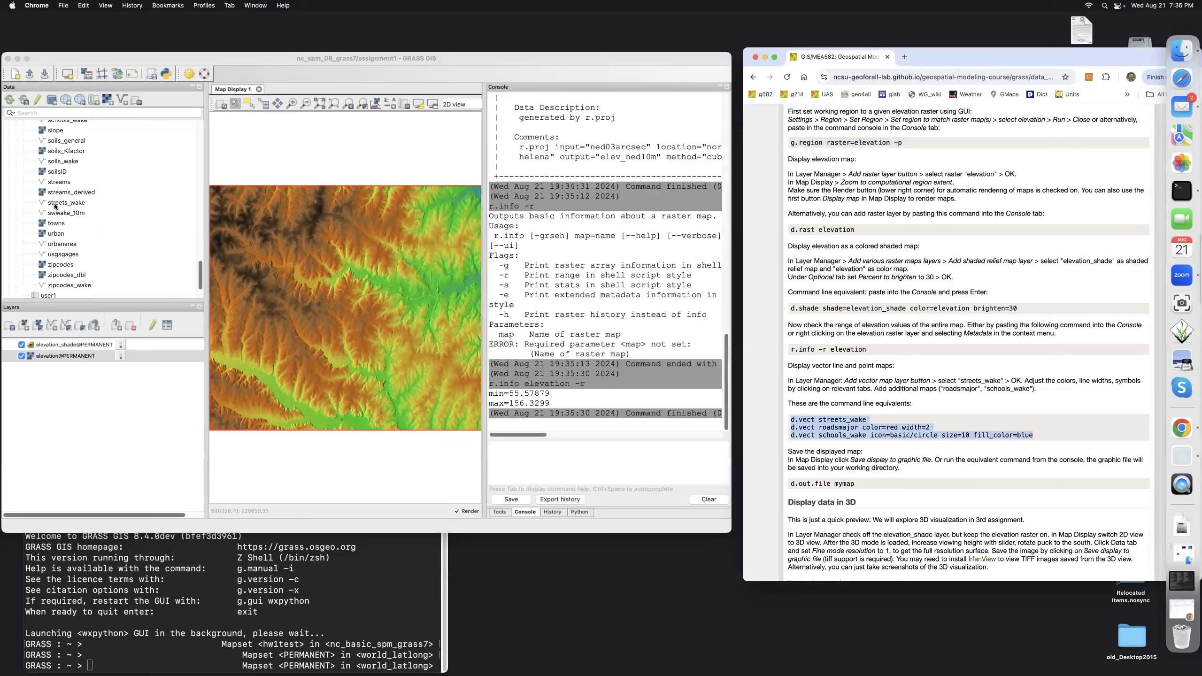
pyautogui.scroll(8, 54, 206)
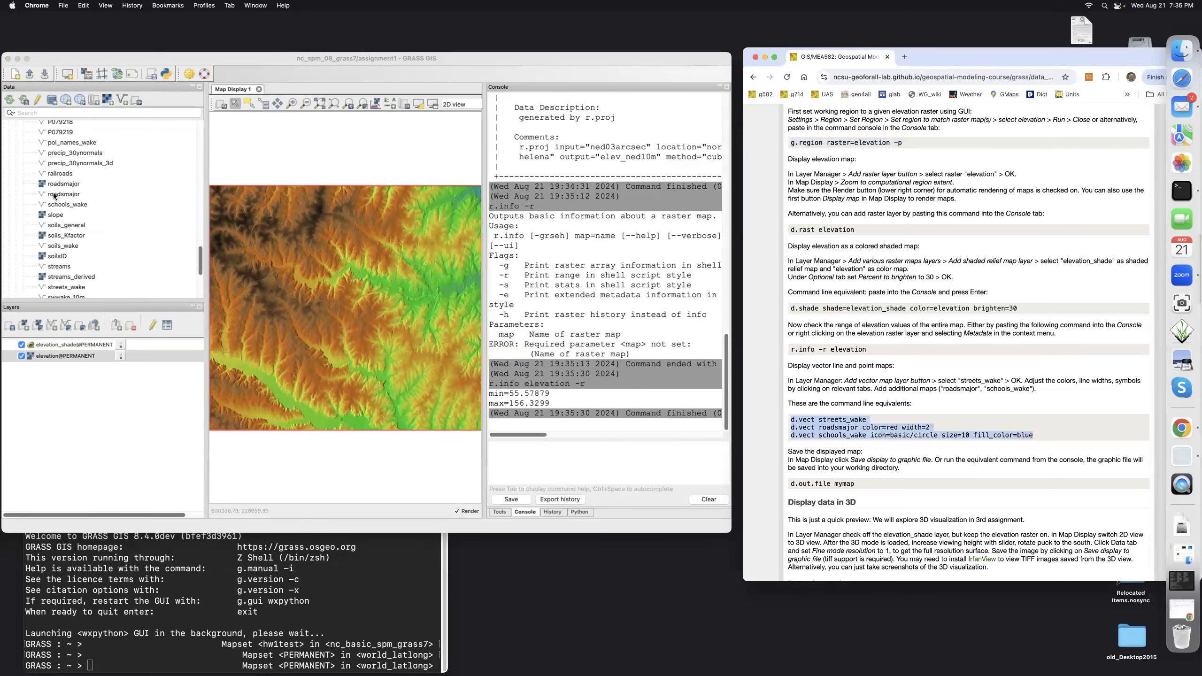
pyautogui.click(510, 447)
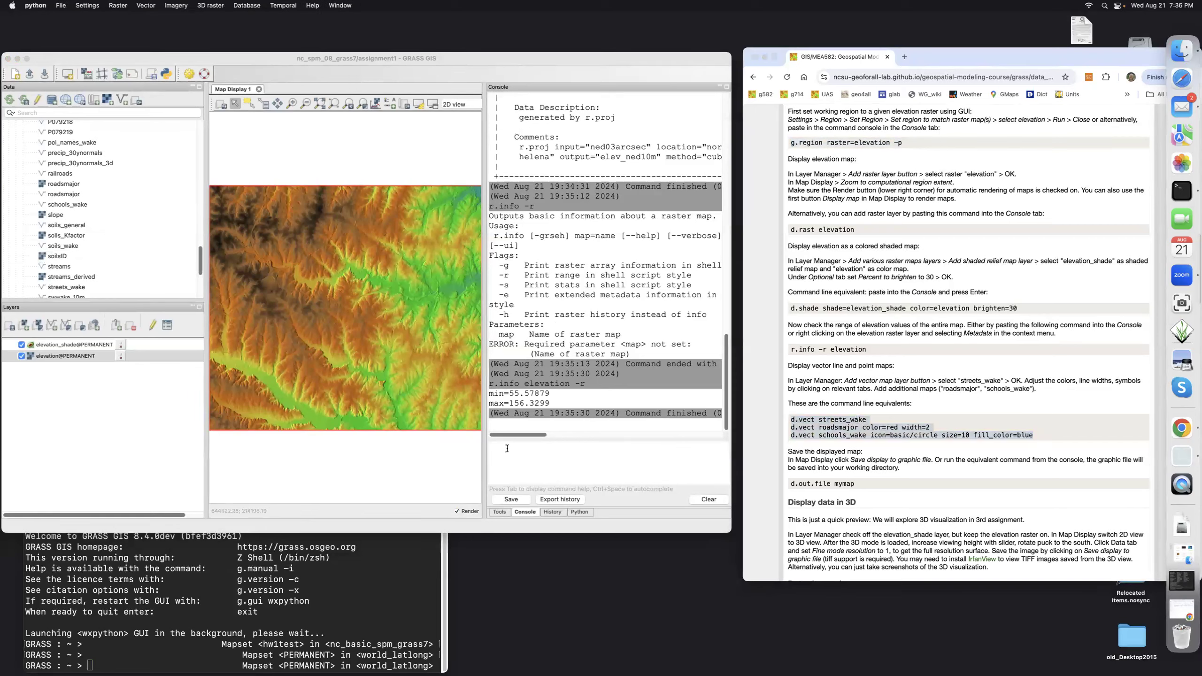
pyautogui.press('super+v')
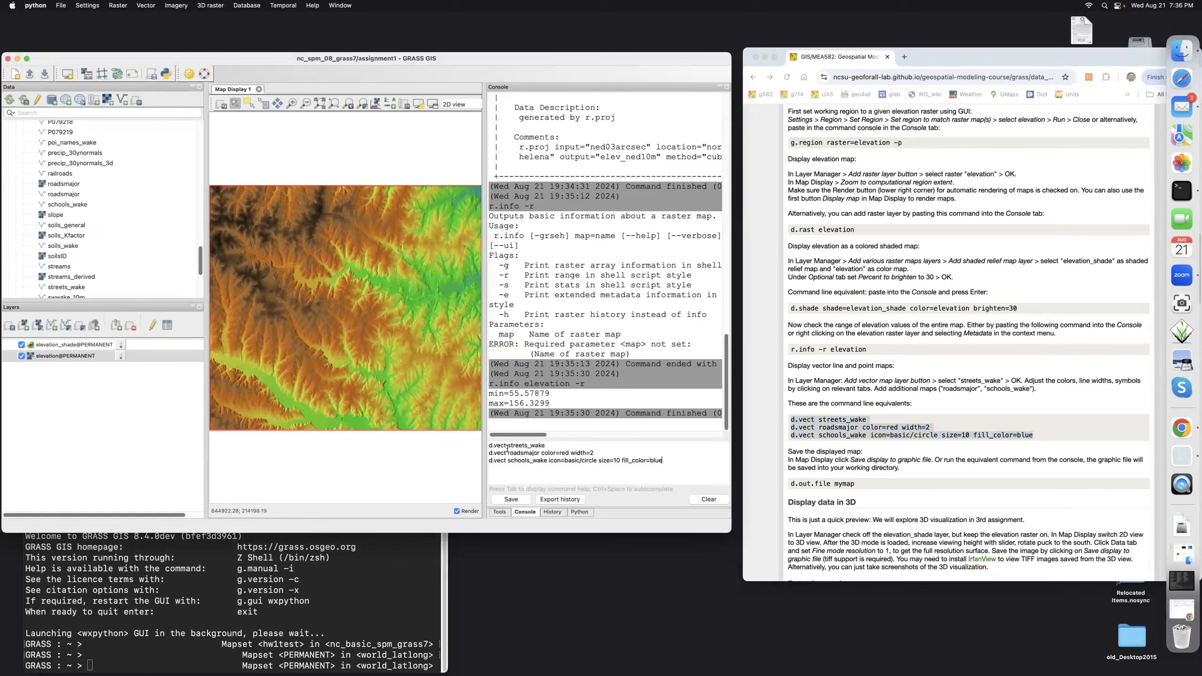
# - Run the d.vect commands in order to add streets_wake, roadsmajor in red with width 2, and schools_wake as size 10 blue circles
pyautogui.click(549, 446)
pyautogui.click(49, 349)
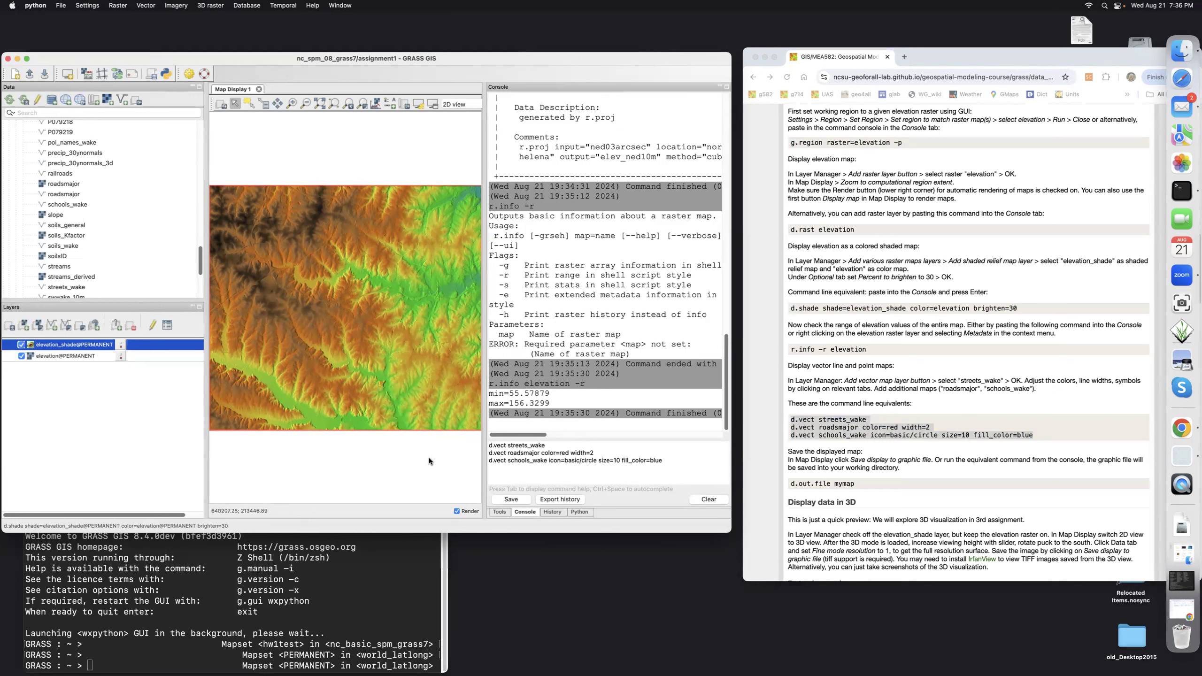
pyautogui.click(548, 446)
pyautogui.press('Return')
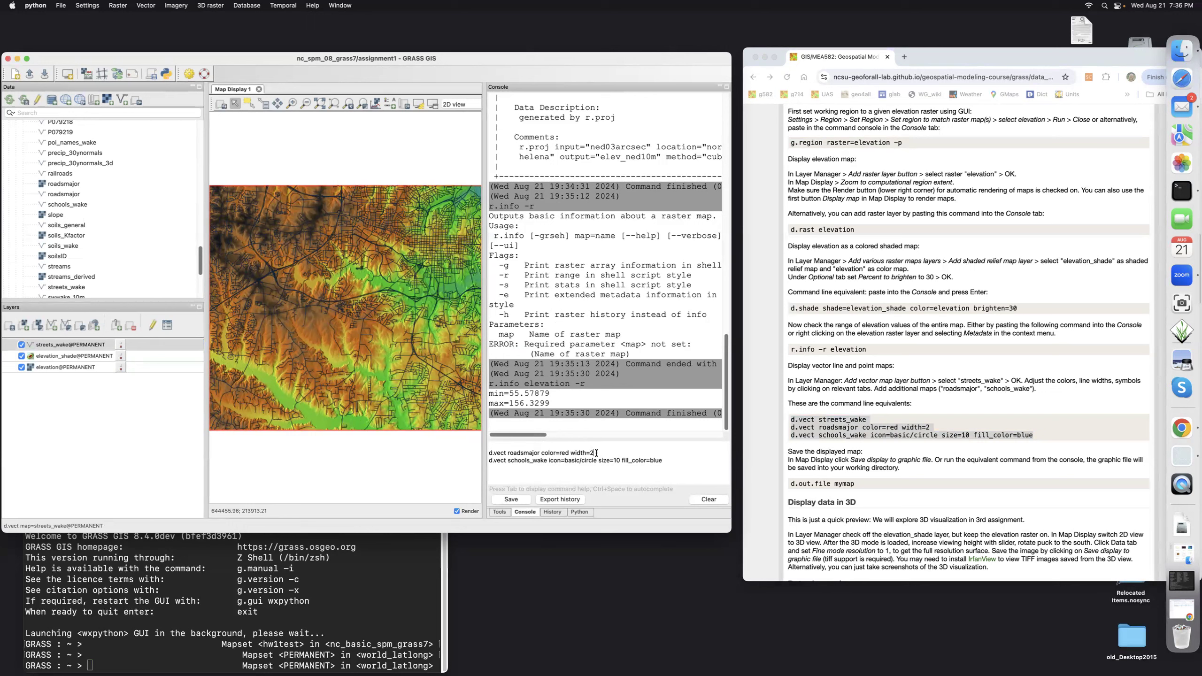
pyautogui.press('Return')
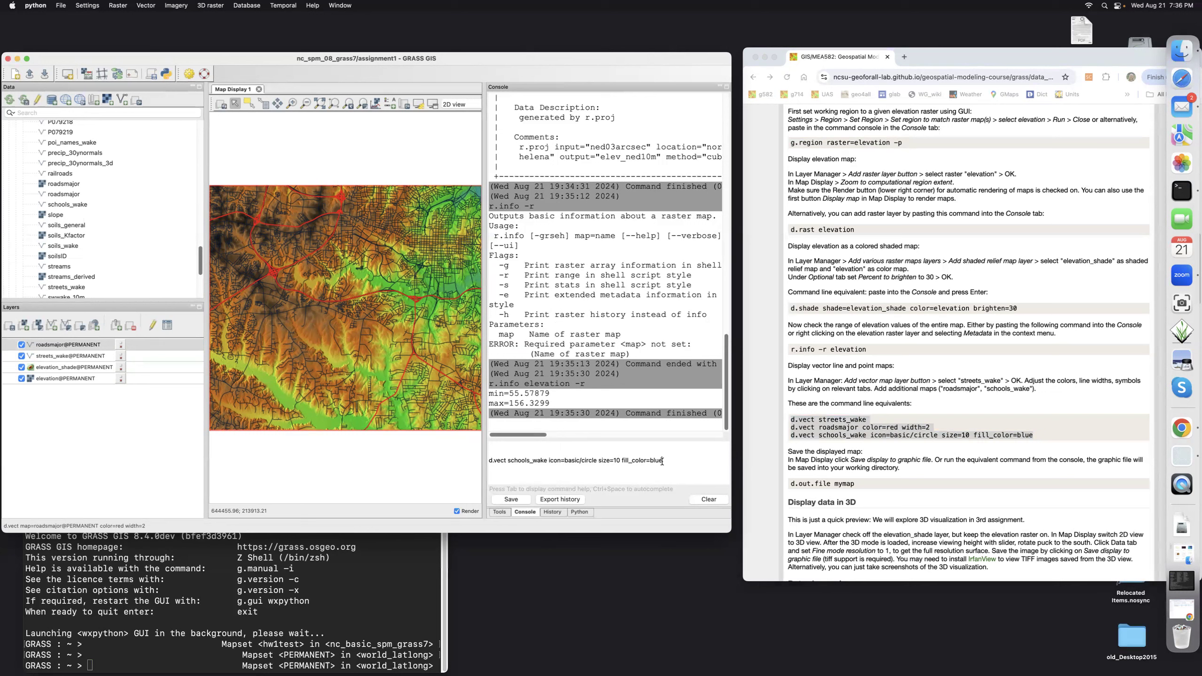
pyautogui.press('Return')
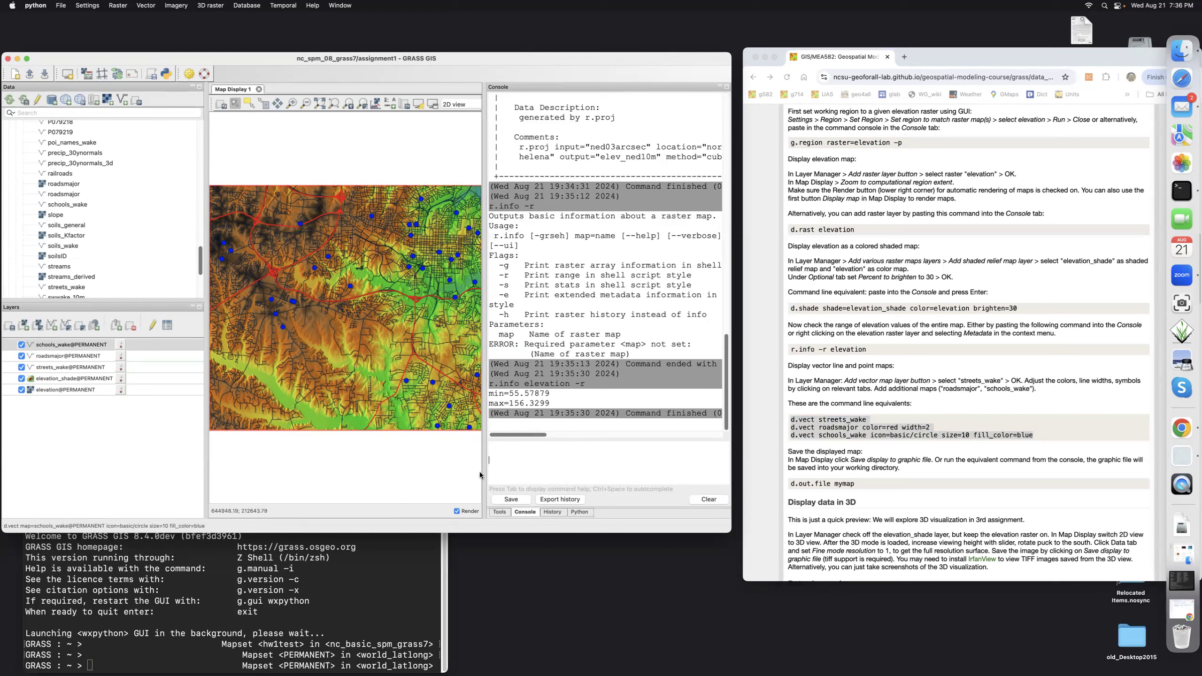
# - Widen the map display and change the schools_wake layer's area fill color to light blue (0:213:248:255)
pyautogui.moveTo(482, 472); pyautogui.dragTo(536, 474)
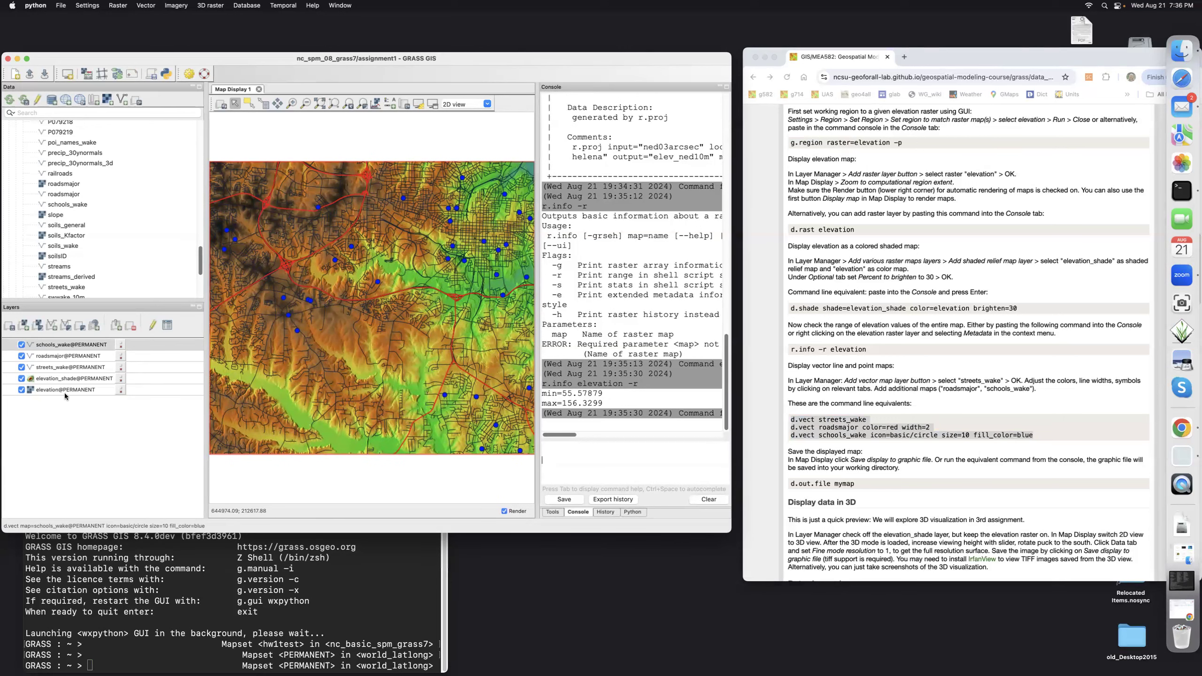
pyautogui.doubleClick(62, 345)
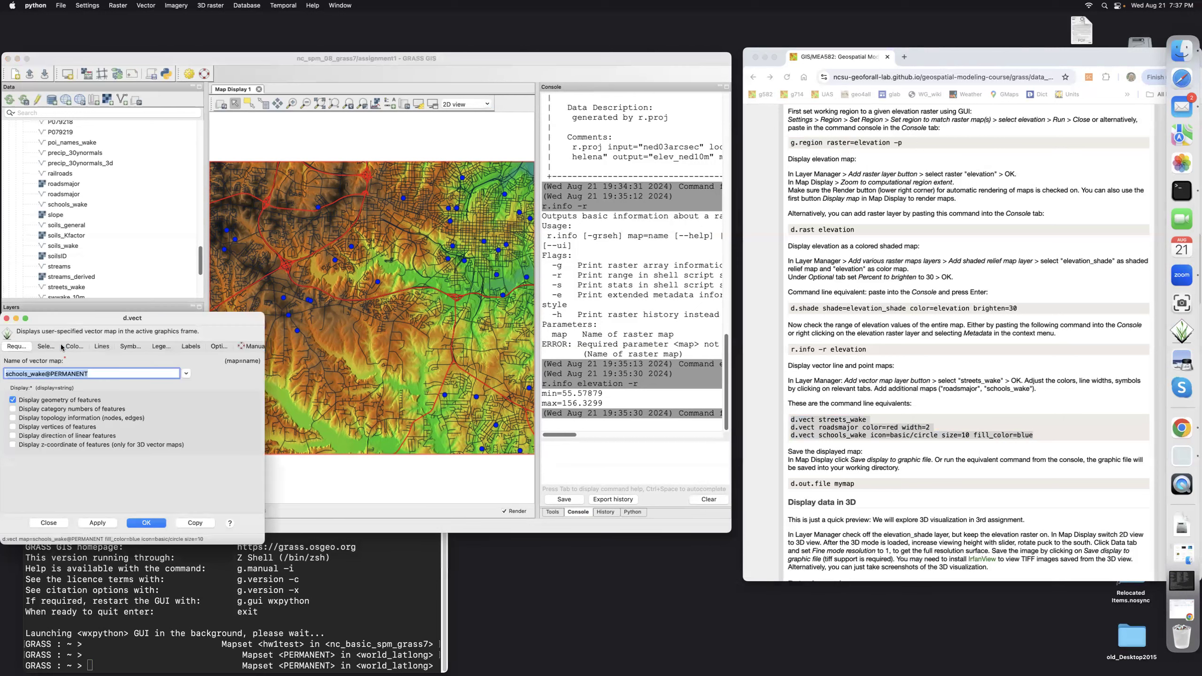
pyautogui.click(71, 347)
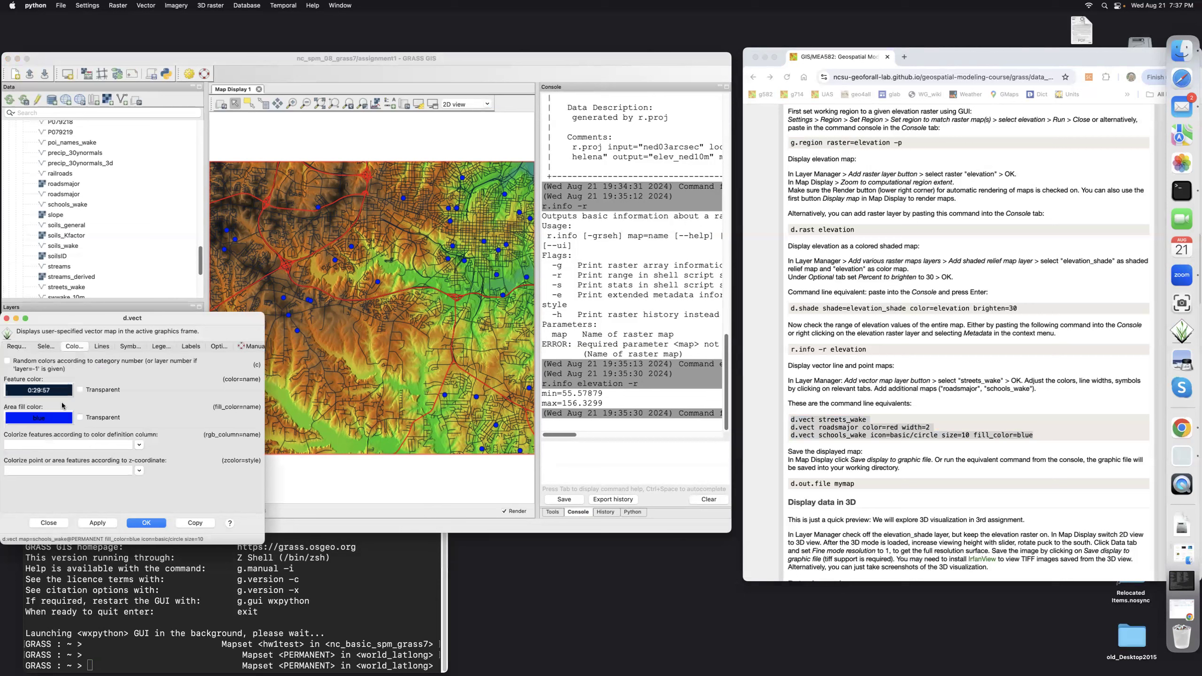
pyautogui.click(63, 418)
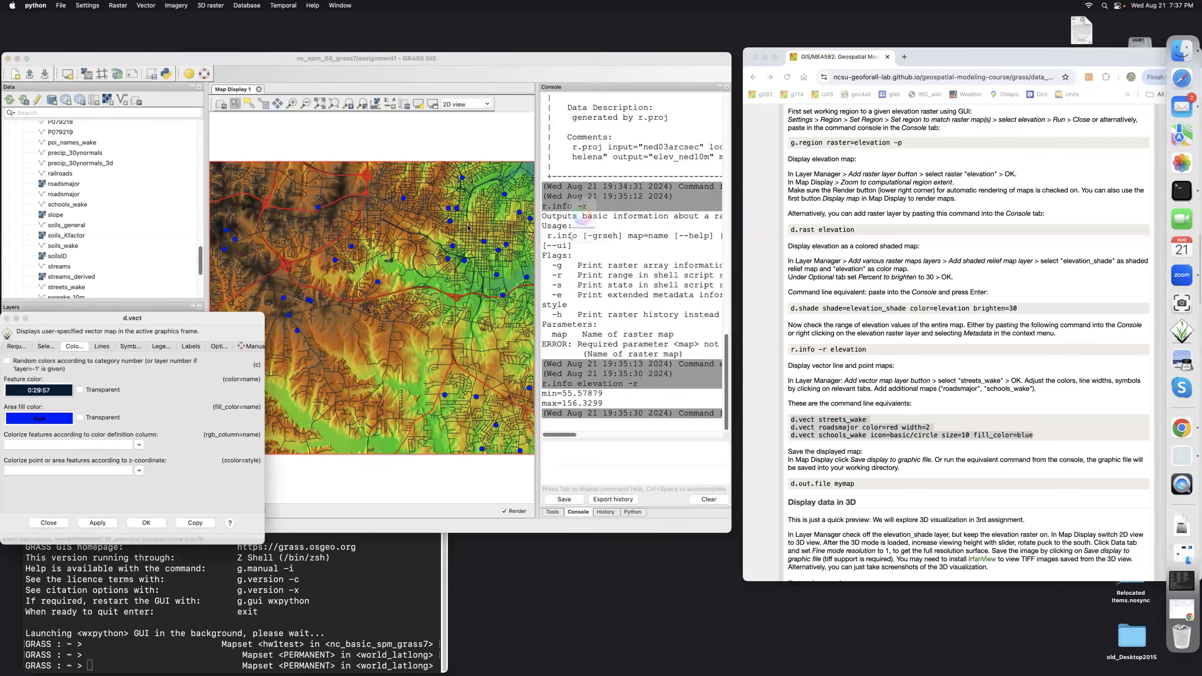
pyautogui.click(553, 209)
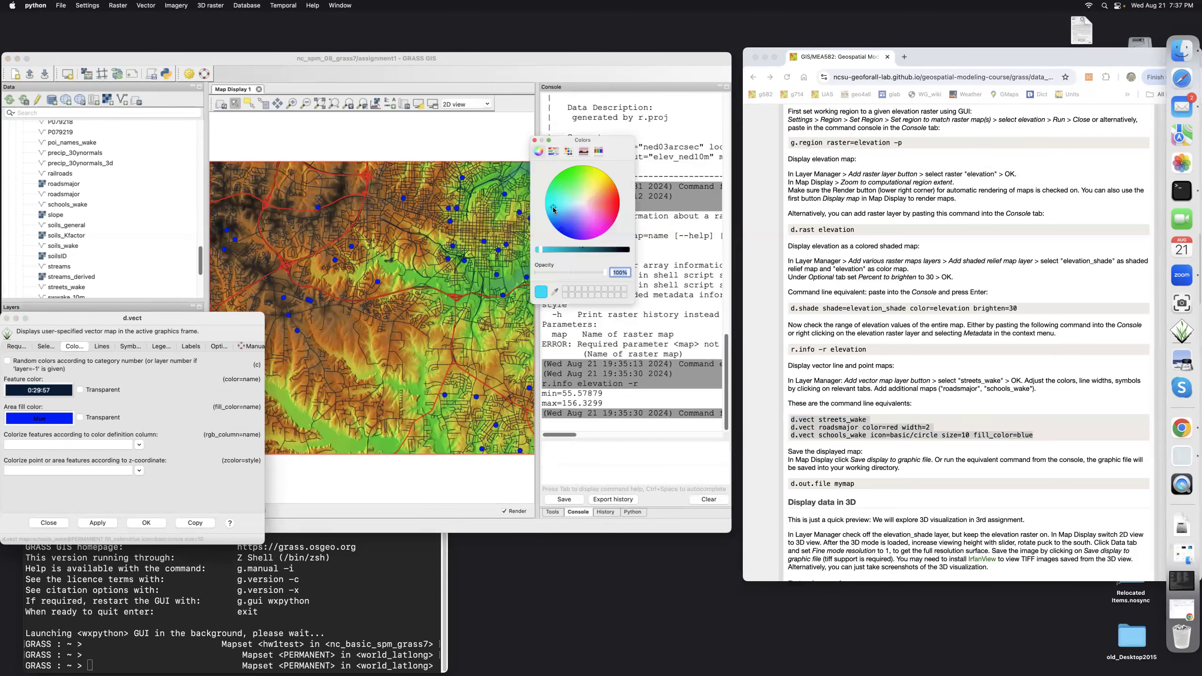
pyautogui.click(535, 140)
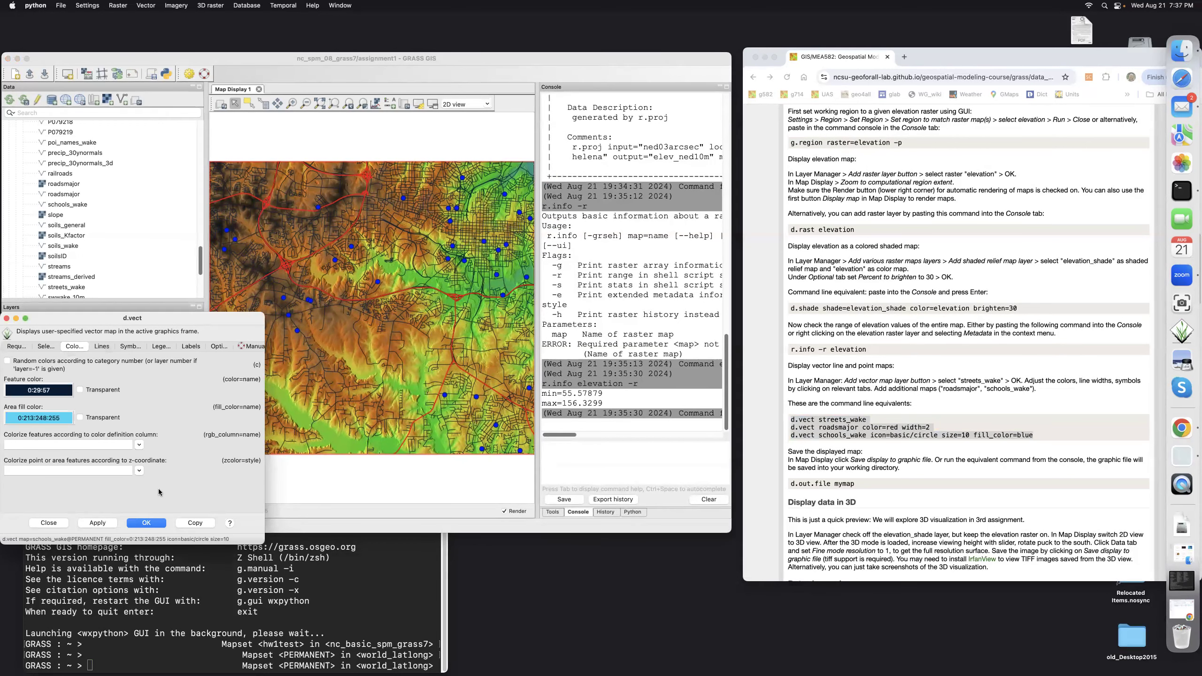
pyautogui.click(147, 523)
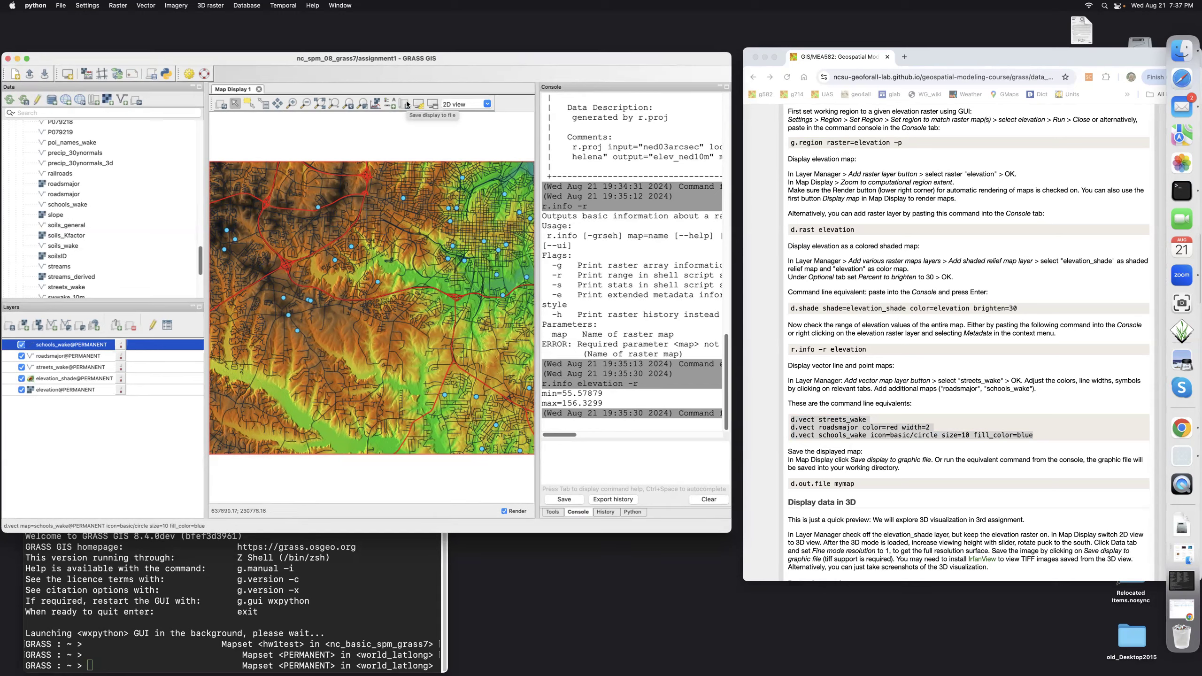
# - Save the map display at the proposed image size as a PNG file named wakeschoolsstreets in the gis582_report folder
pyautogui.click(405, 105)
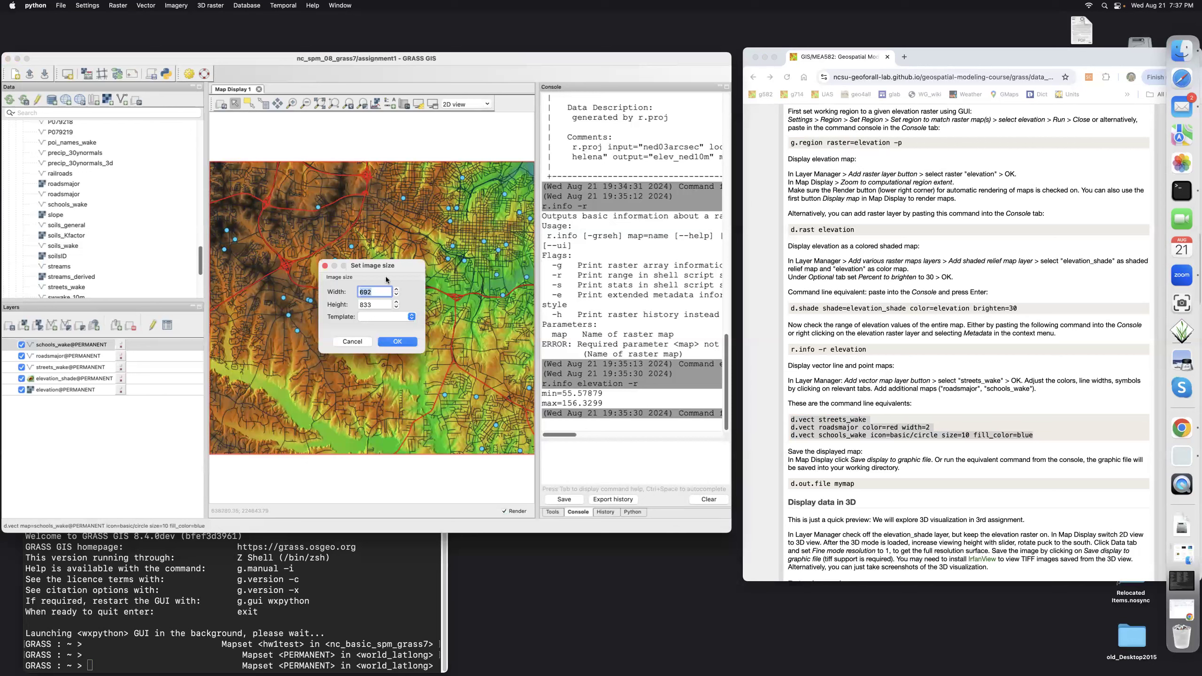
pyautogui.click(396, 341)
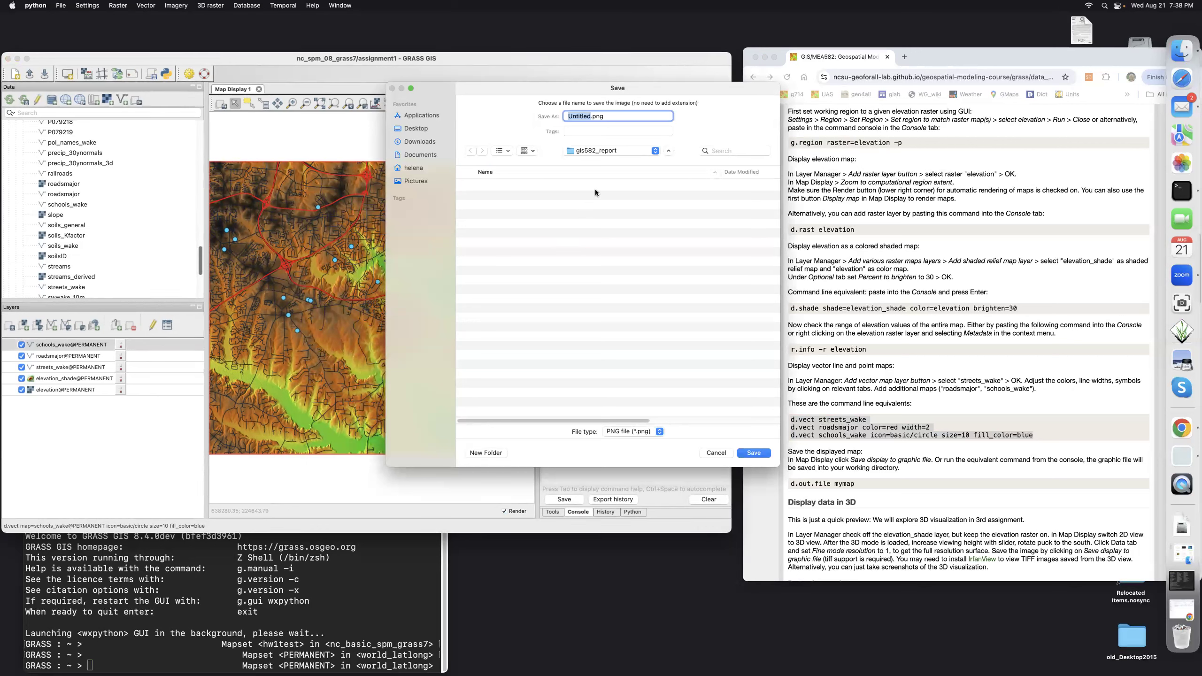
pyautogui.press('BackSpace')
pyautogui.write('wakeschoolsstreets')
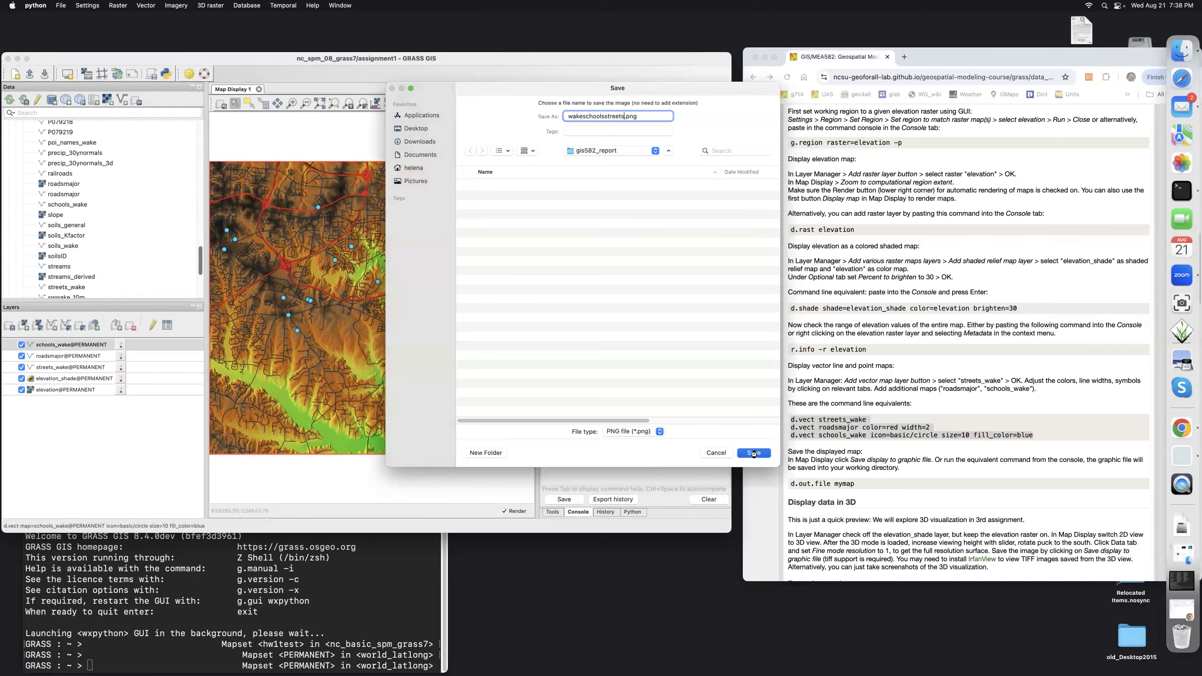
pyautogui.click(753, 454)
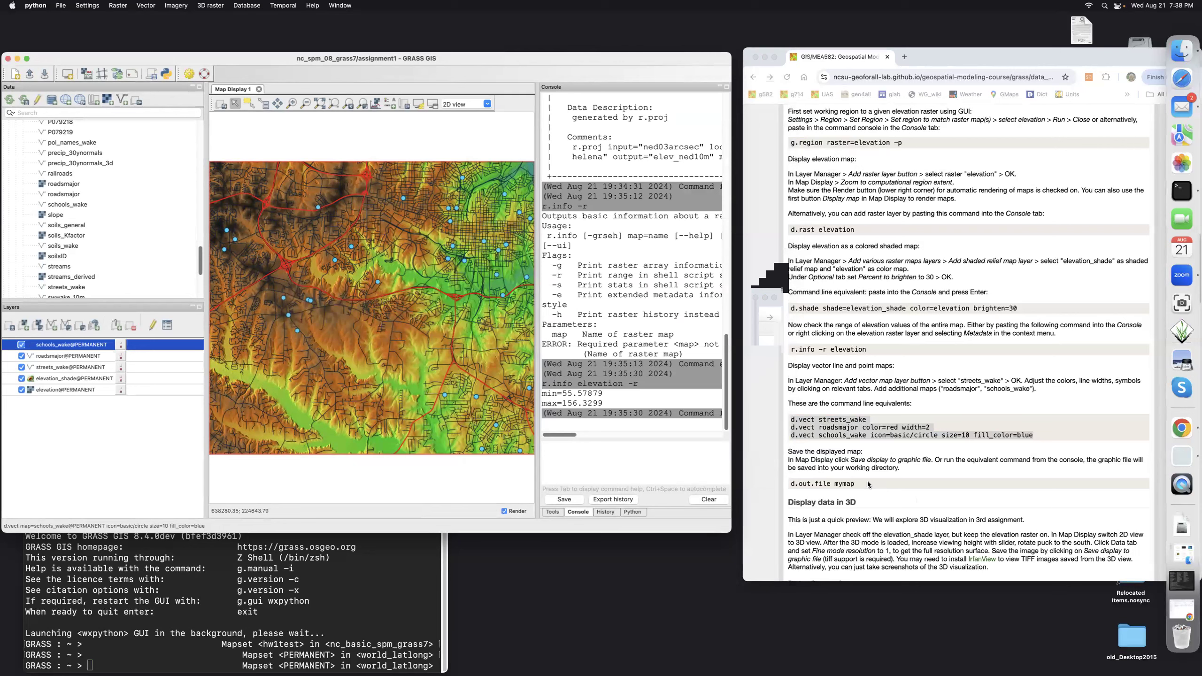
# - Copy the d.out.file mymap command from the course page in Chrome and run it in the GRASS GIS console to export the map
pyautogui.click(873, 486)
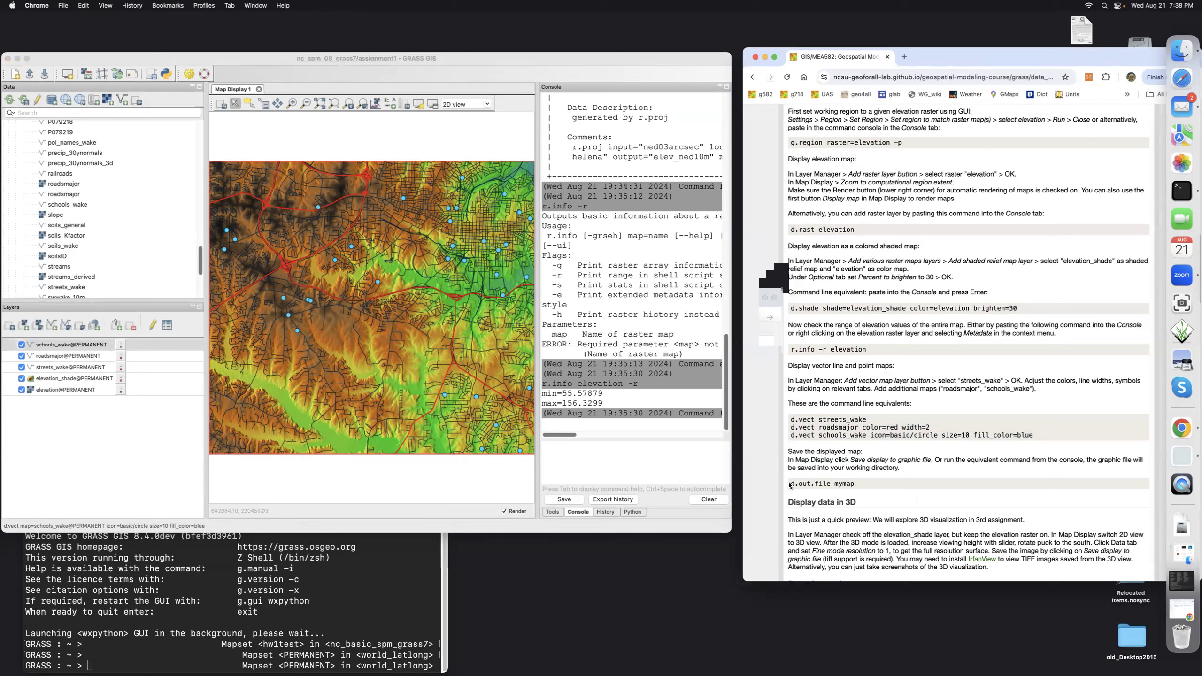
pyautogui.moveTo(789, 485); pyautogui.dragTo(856, 486)
pyautogui.press('super+c')
pyautogui.click(574, 449)
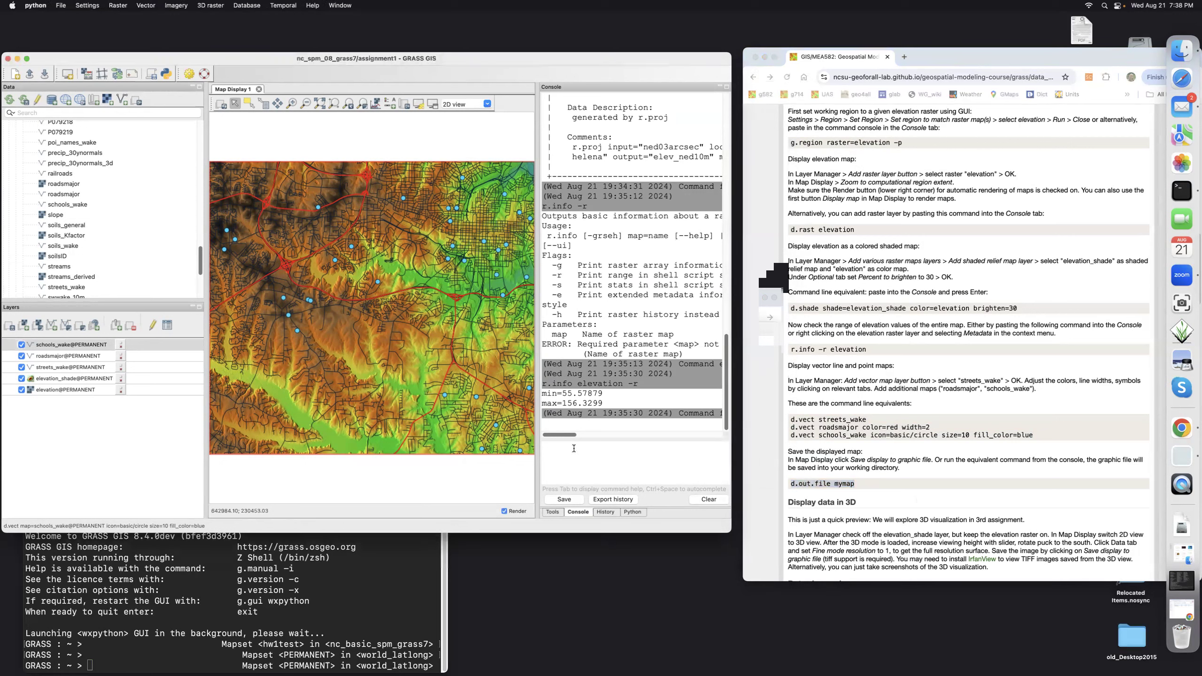
pyautogui.press('super+v')
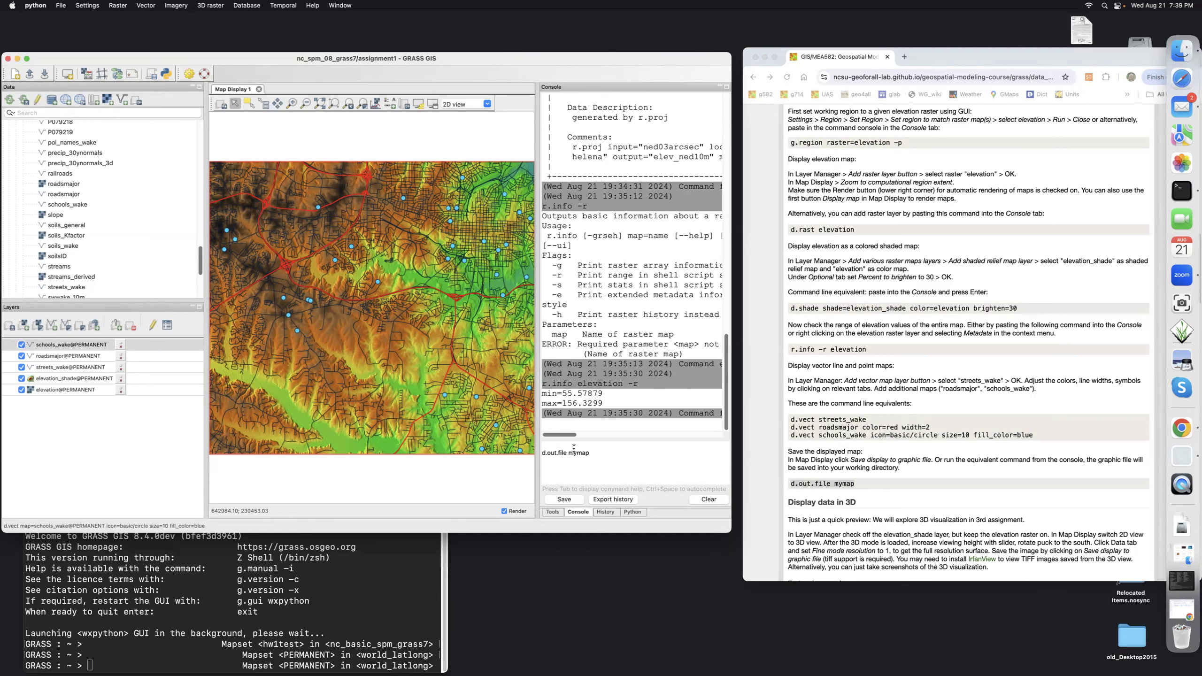
pyautogui.press('Return')
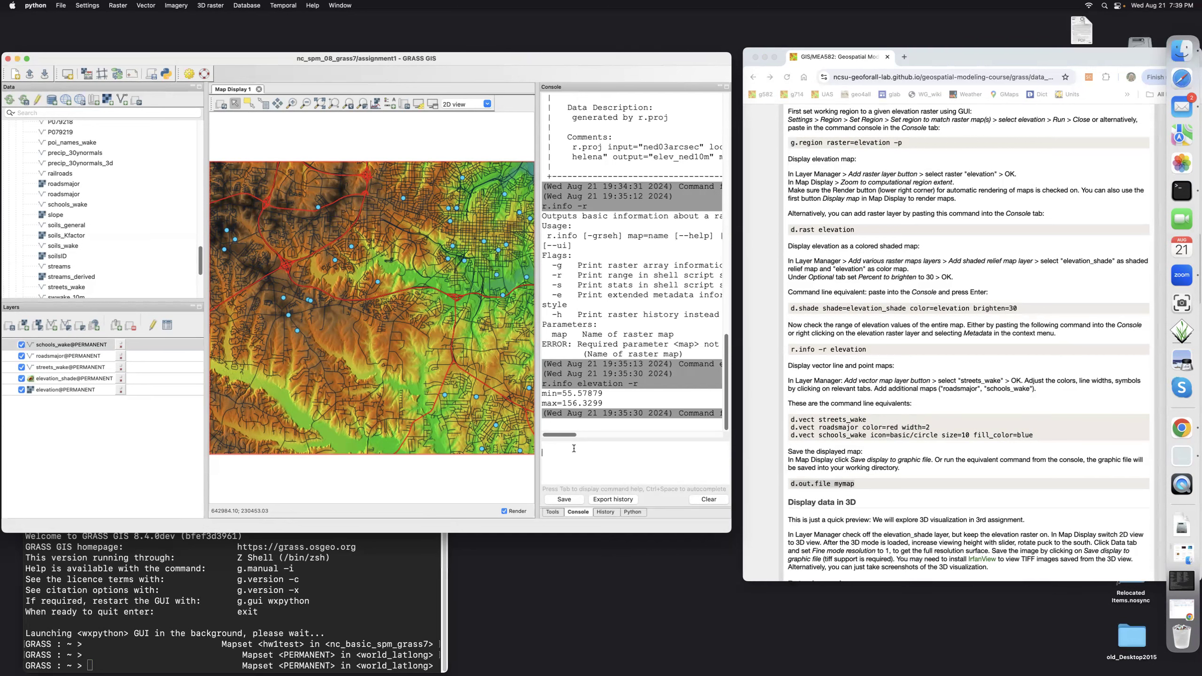
# - Read the course page's instructions on displaying data in 3D and on data view and query
pyautogui.scroll(-5, 910, 497)
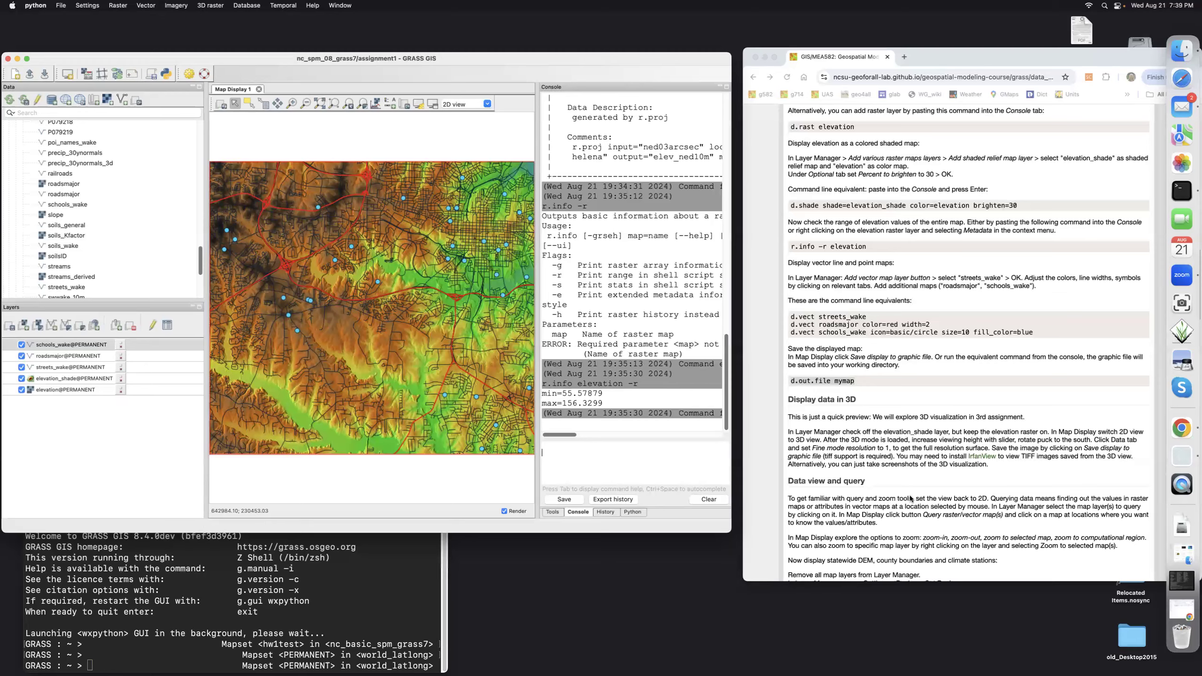
pyautogui.scroll(-2, 910, 497)
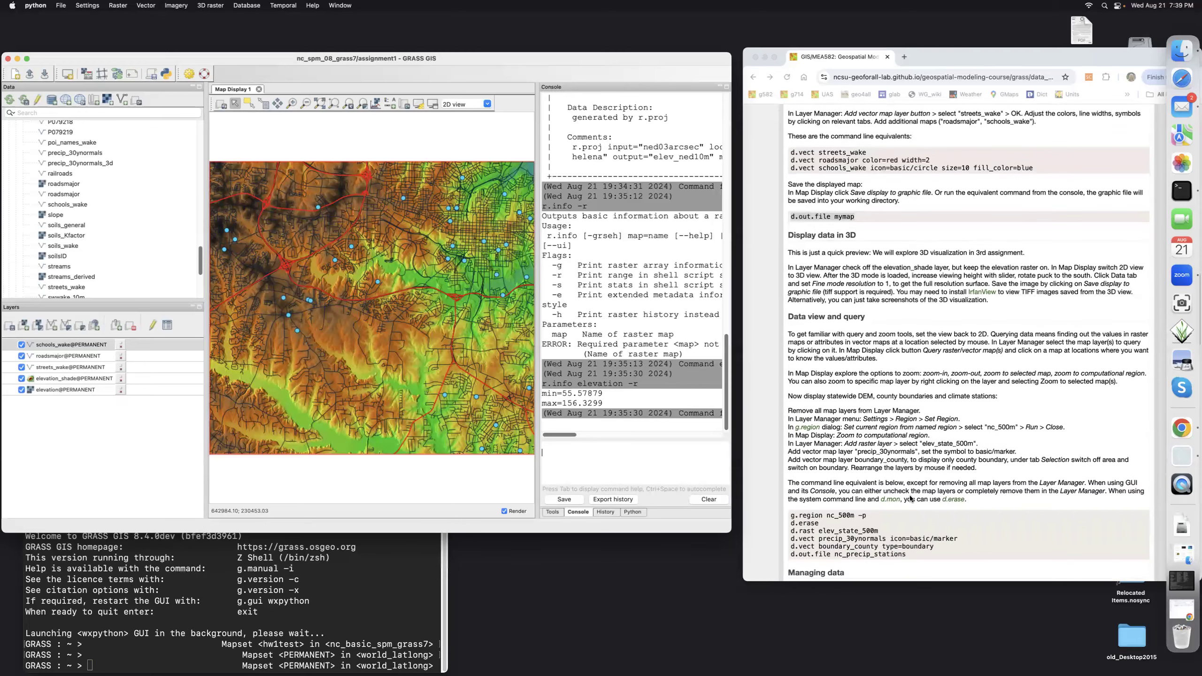
pyautogui.scroll(2, 910, 498)
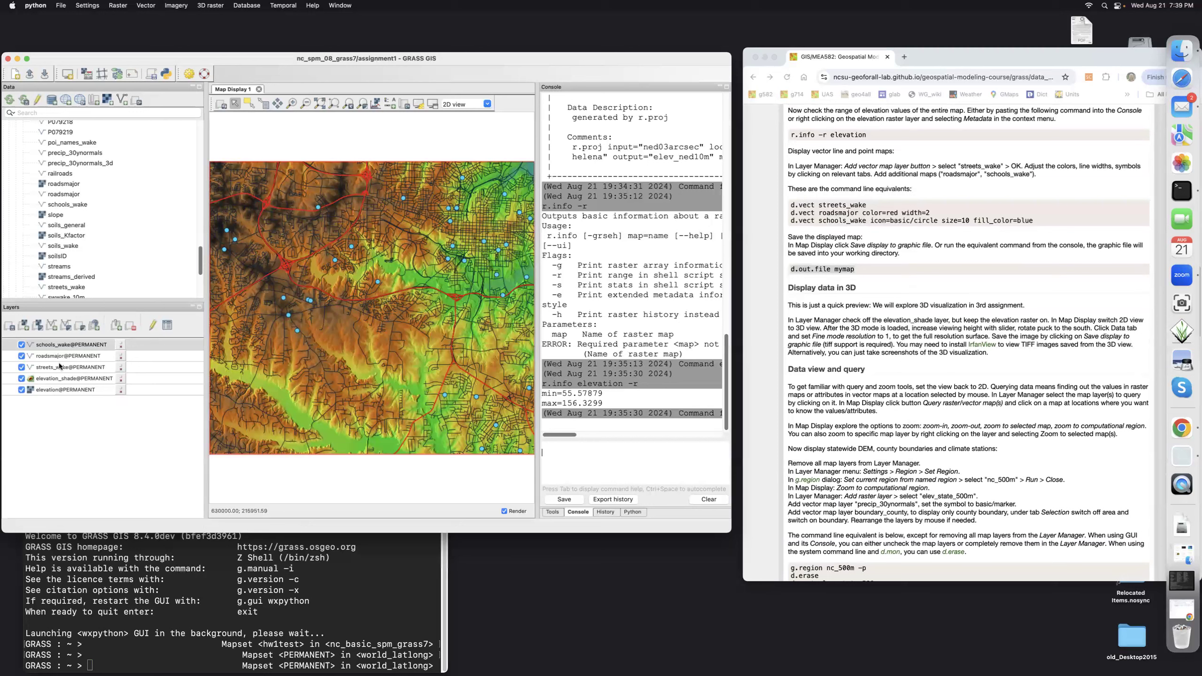
# - Hide the schools_wake, roadsmajor, streets_wake and elevation_shade layers and switch the map display to 3D view
pyautogui.click(21, 345)
pyautogui.click(21, 356)
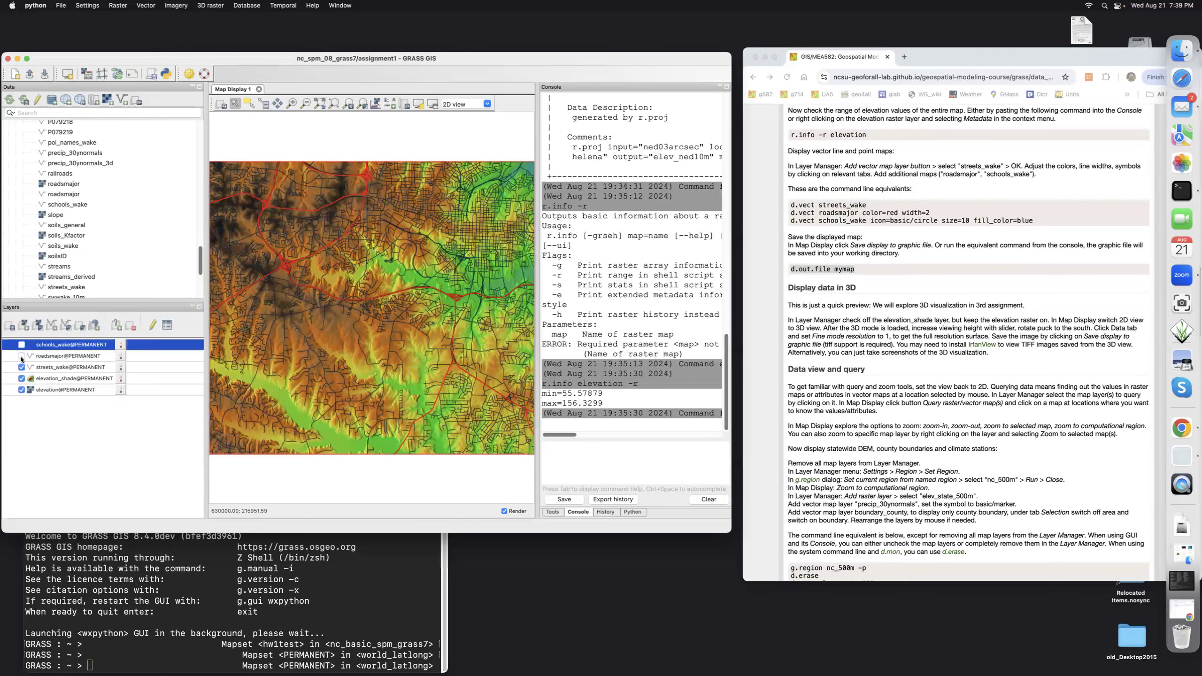
pyautogui.click(21, 368)
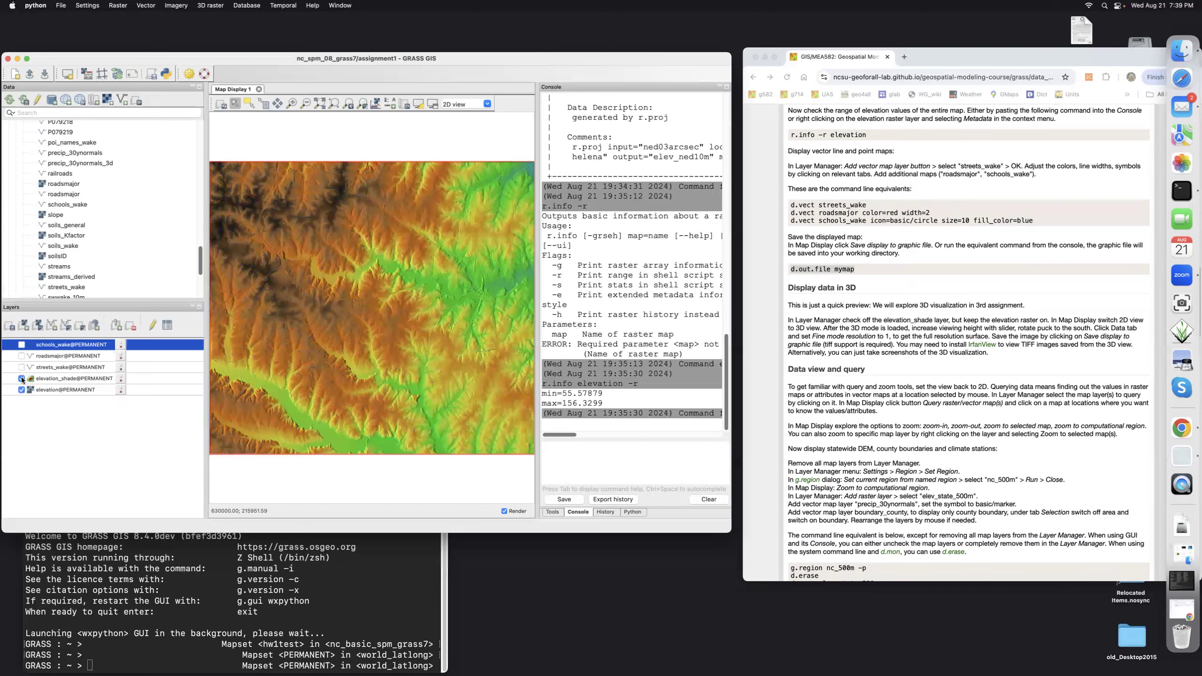
pyautogui.click(22, 379)
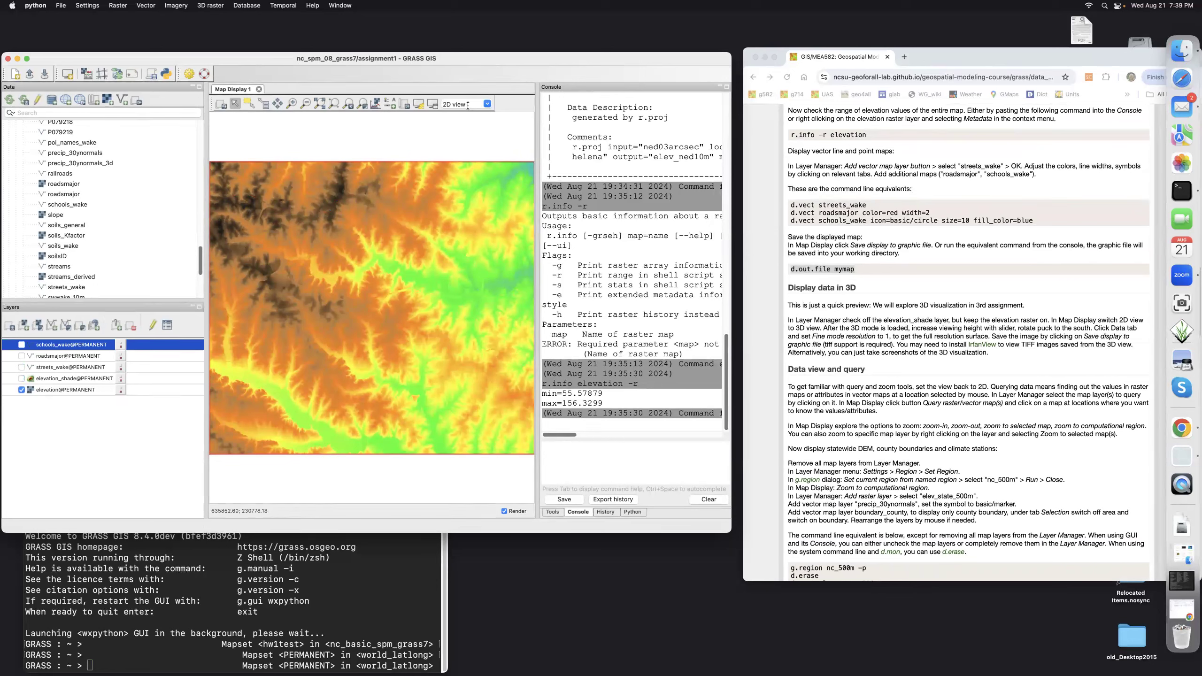
pyautogui.click(487, 105)
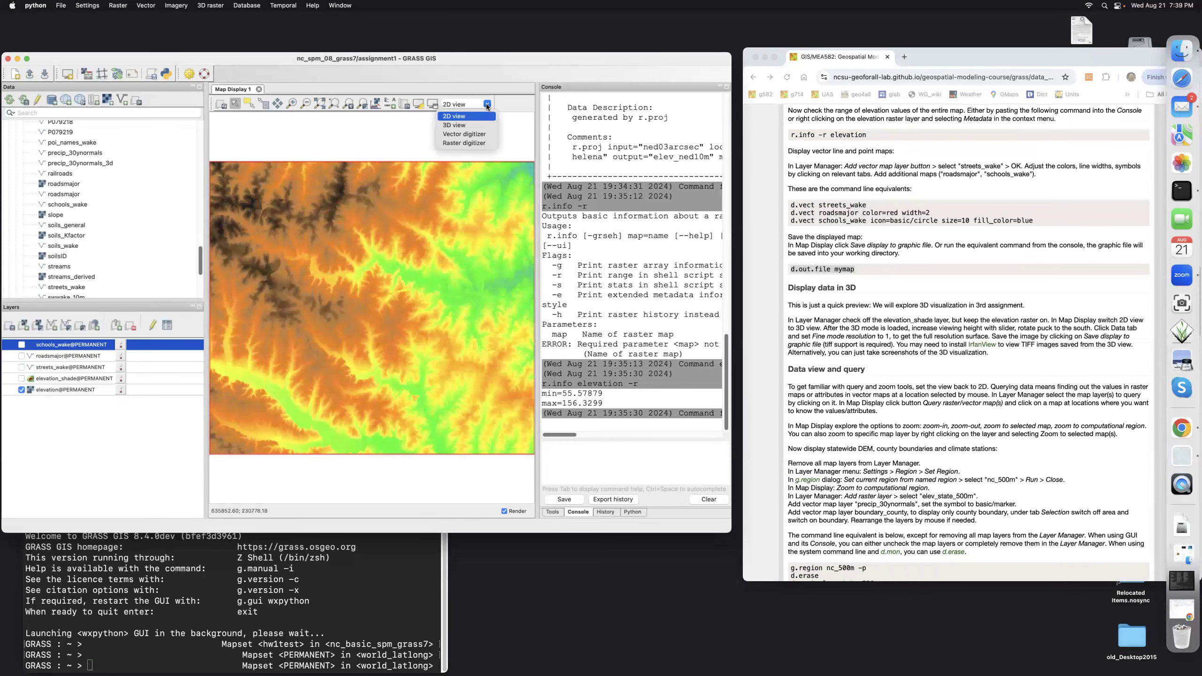
pyautogui.click(460, 126)
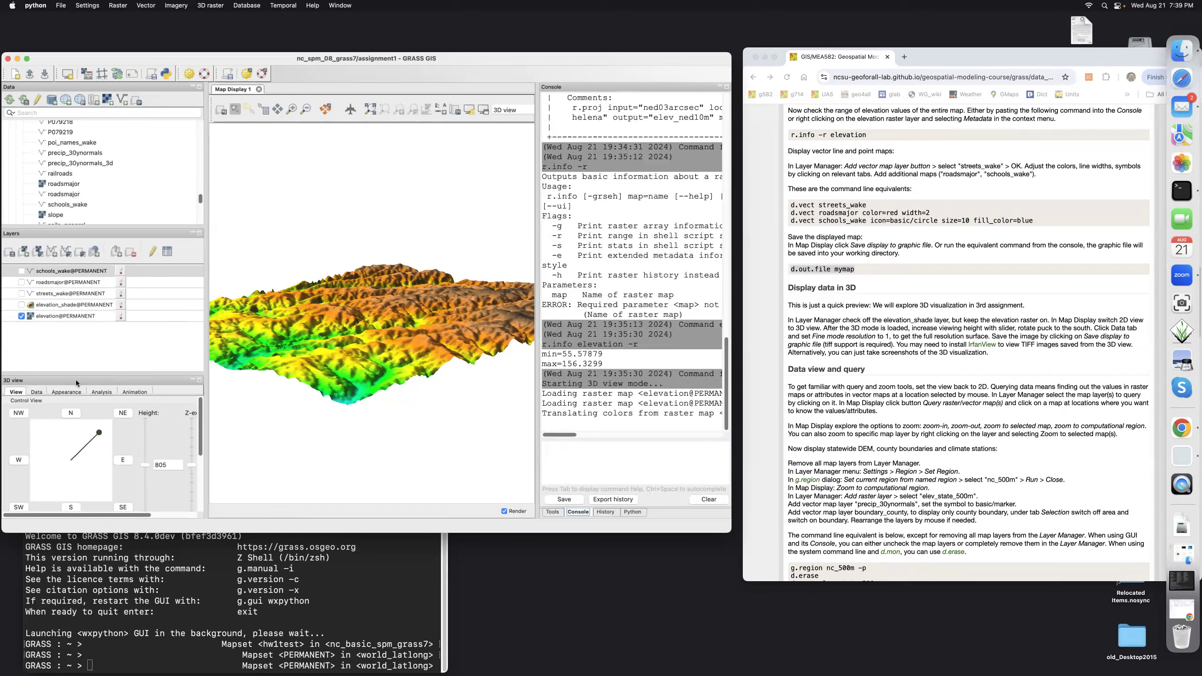
# - Detach and enlarge the 3D view settings, then set the viewpoint to the south at a height of 4133
pyautogui.moveTo(531, 295); pyautogui.dragTo(629, 167)
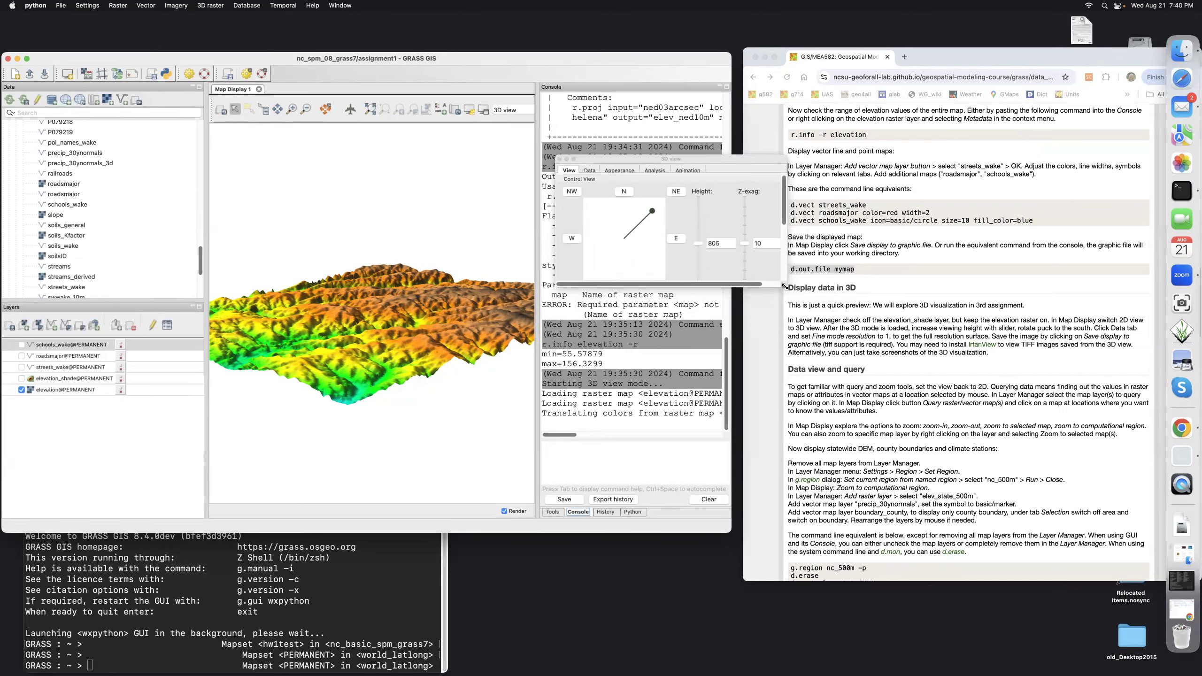
pyautogui.moveTo(784, 286); pyautogui.dragTo(863, 451)
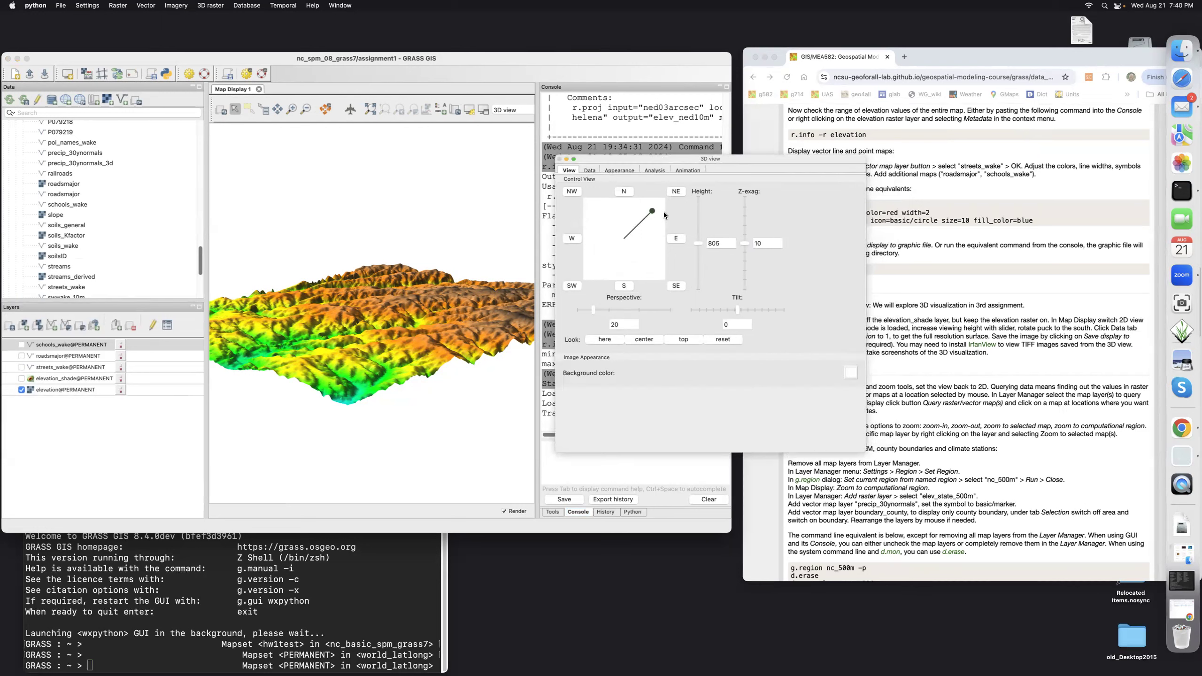
pyautogui.click(653, 214)
pyautogui.moveTo(653, 213); pyautogui.dragTo(623, 275)
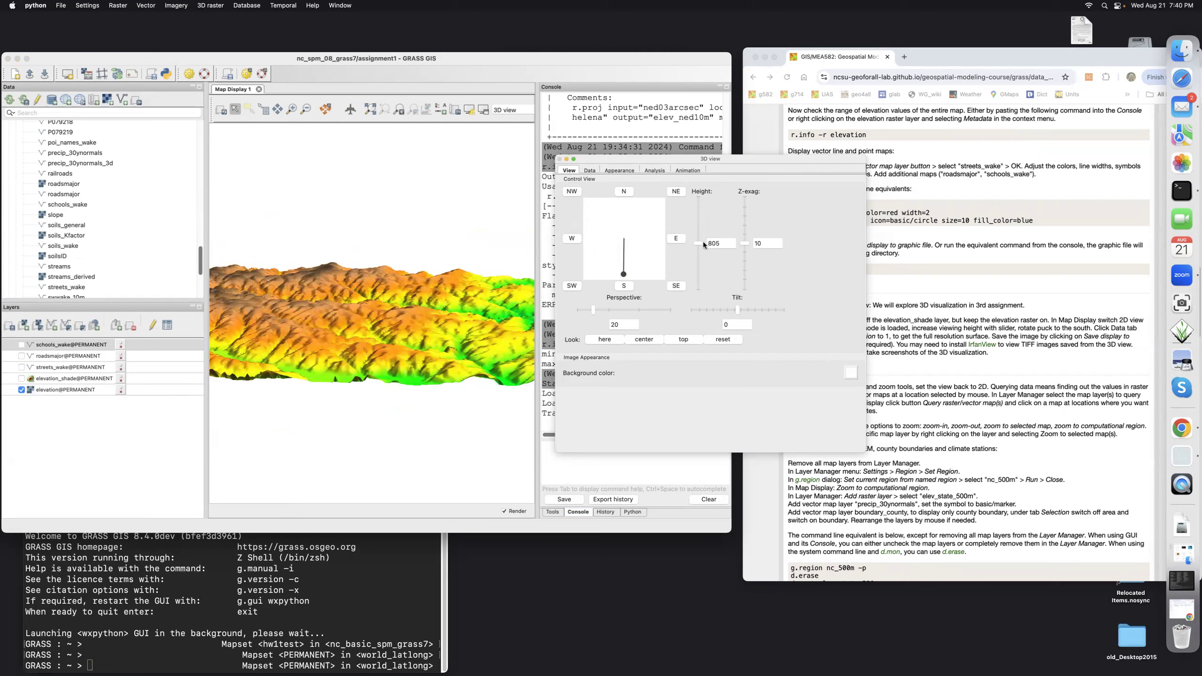
pyautogui.moveTo(699, 242); pyautogui.dragTo(698, 205)
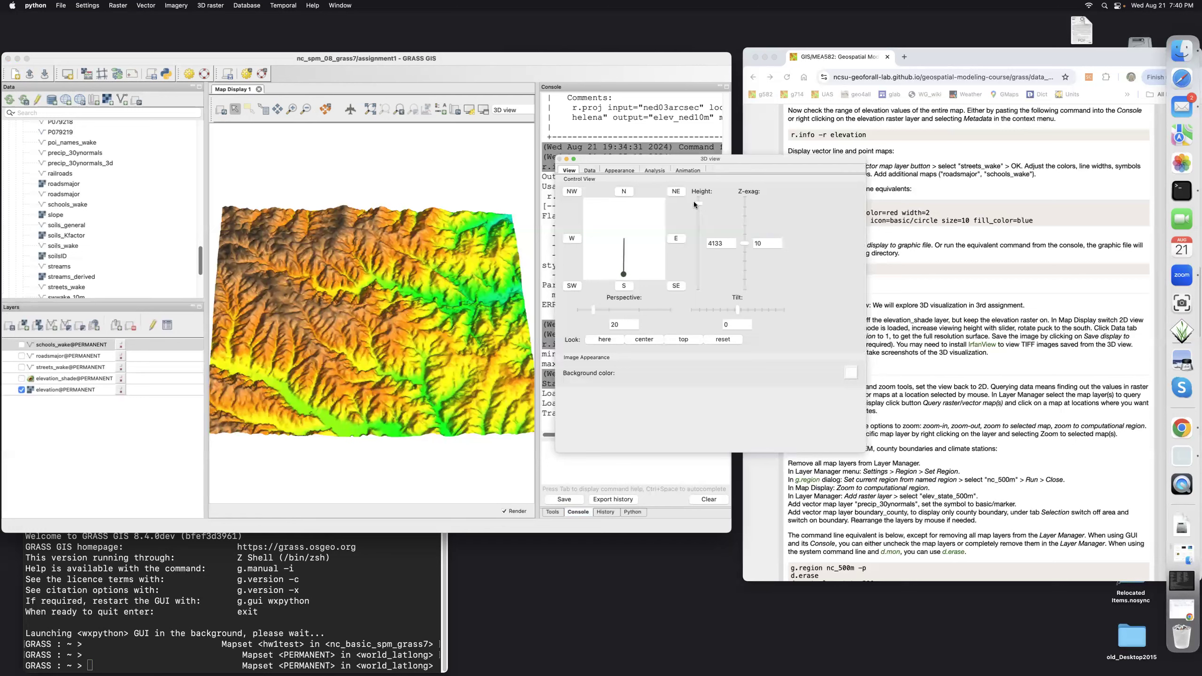
# - Set the fine mode resolution of the elevation@PERMANENT surface to 1
pyautogui.click(590, 170)
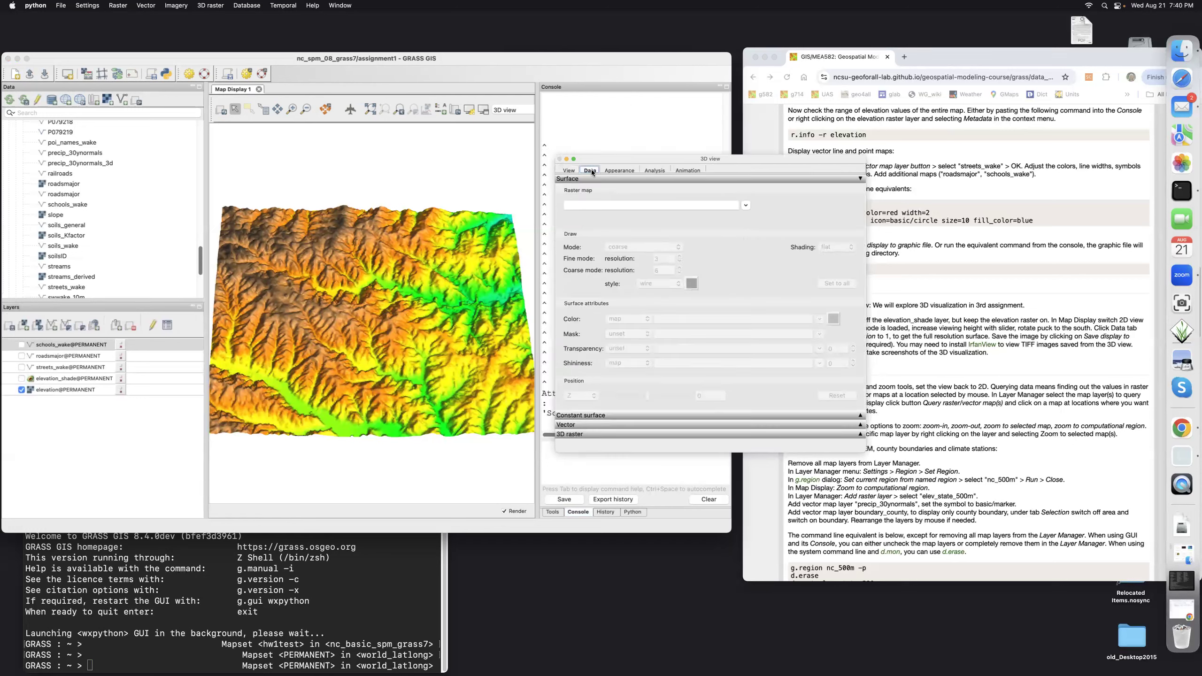
pyautogui.click(745, 205)
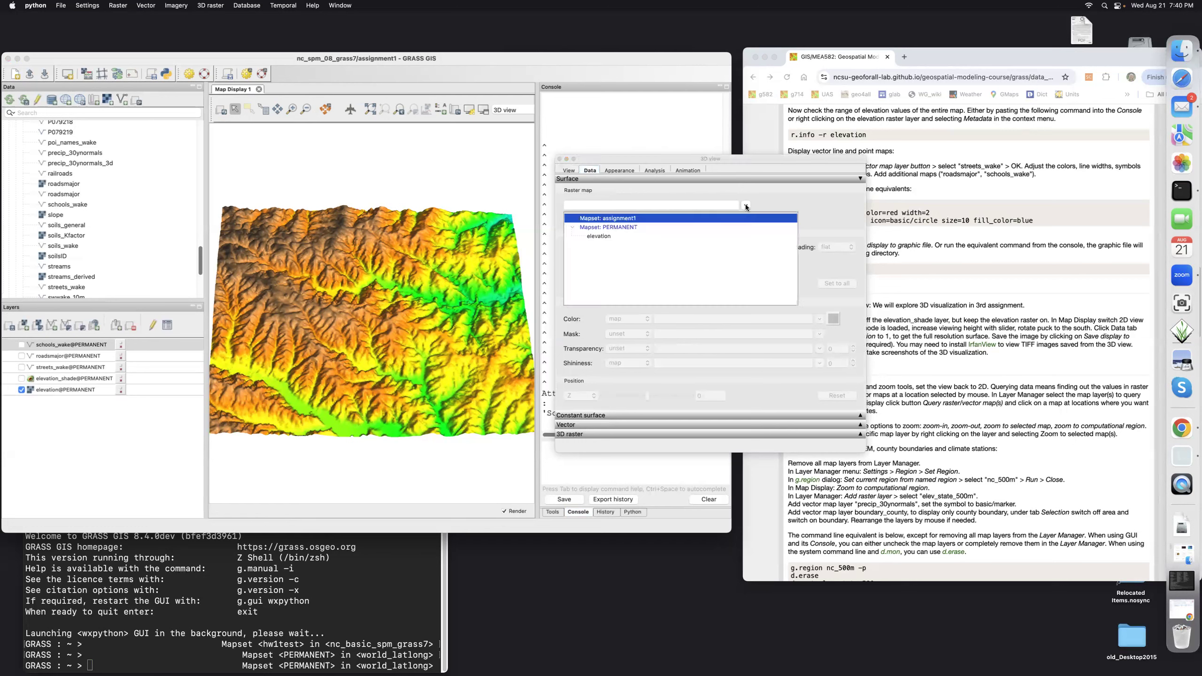
pyautogui.click(609, 236)
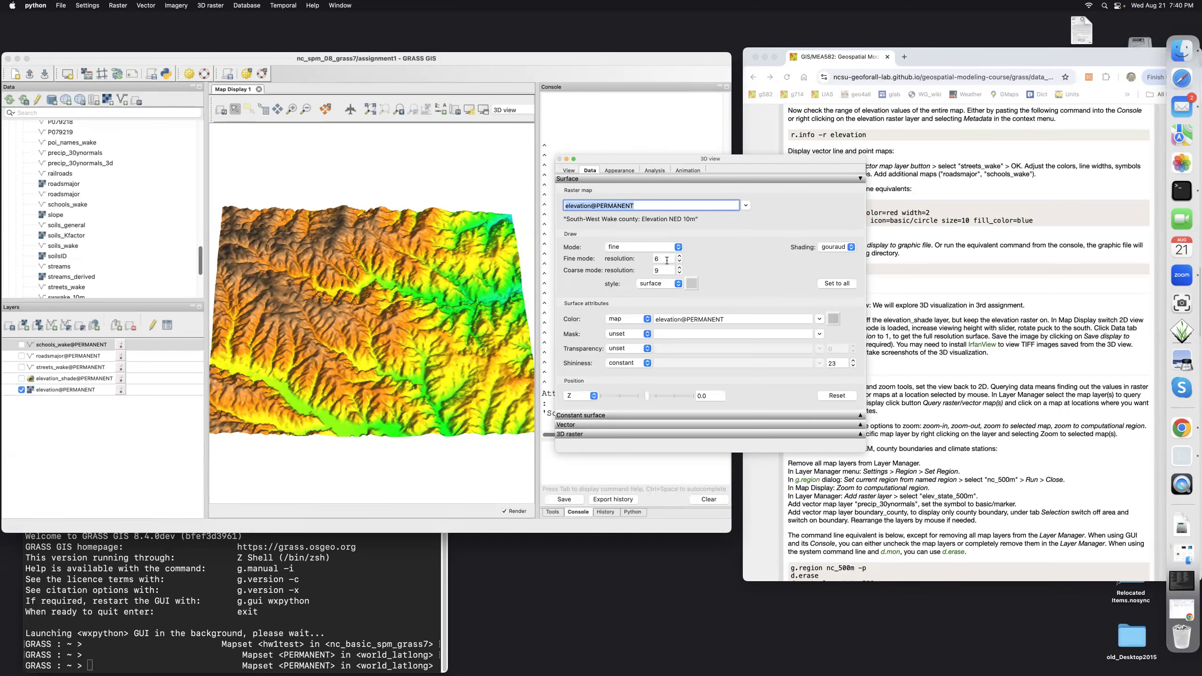
pyautogui.click(679, 261)
pyautogui.click(679, 261)
pyautogui.click(679, 261)
pyautogui.click(679, 261)
pyautogui.click(679, 261)
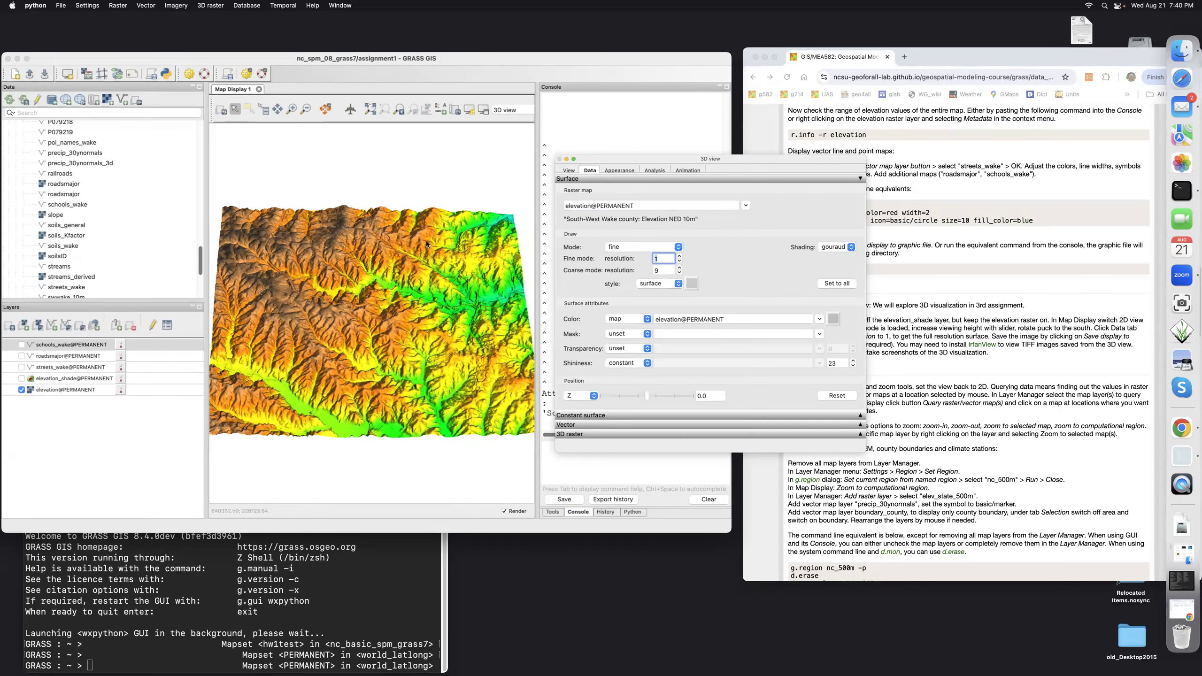
# - Set the 3D view's vertical exaggeration to 3.0 and the viewing height to 7133
pyautogui.click(568, 170)
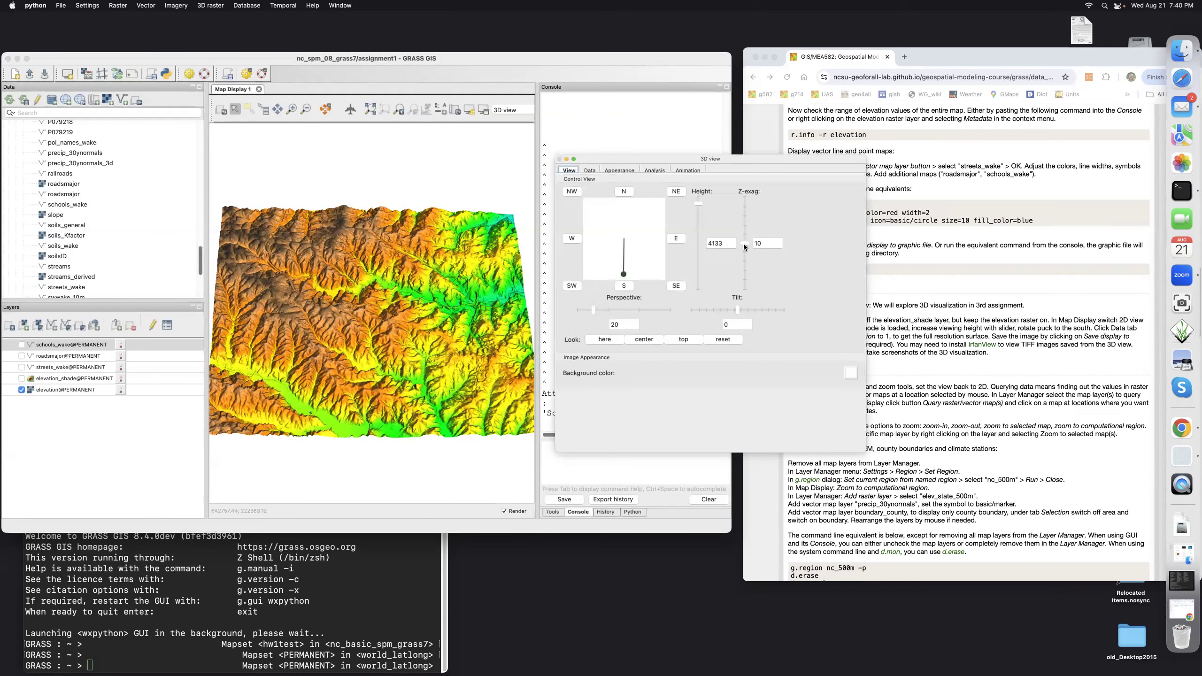
pyautogui.moveTo(743, 260); pyautogui.dragTo(745, 272)
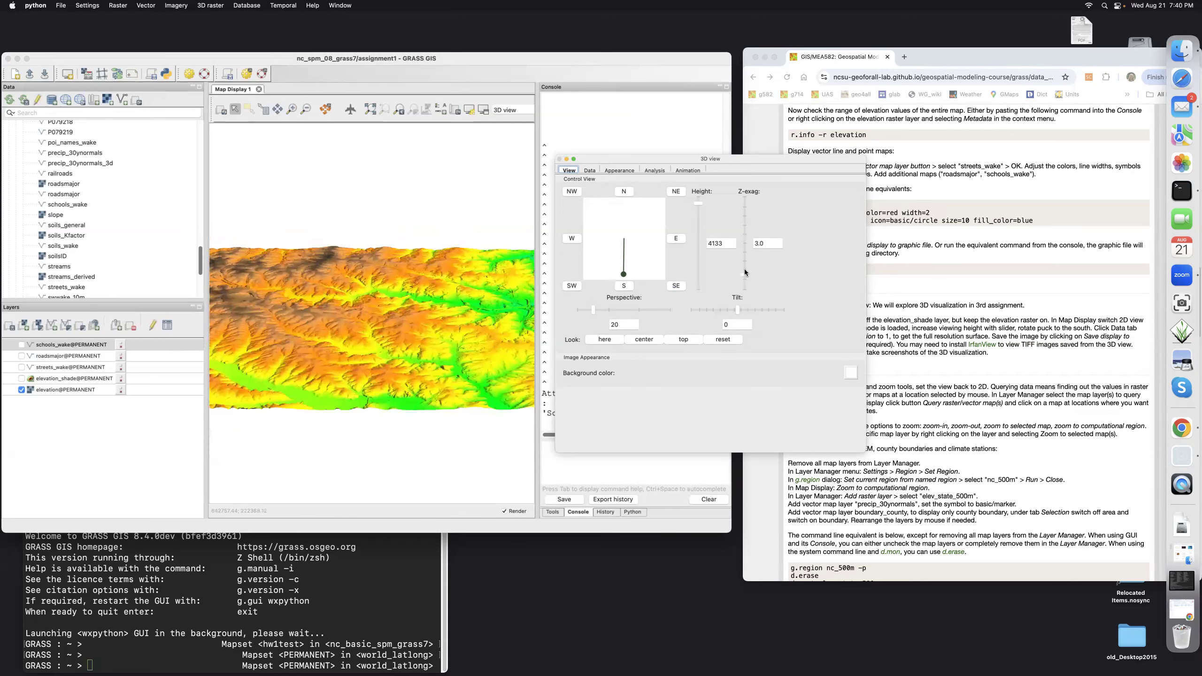
pyautogui.click(712, 244)
pyautogui.press('BackSpace')
pyautogui.write('7')
pyautogui.press('Return')
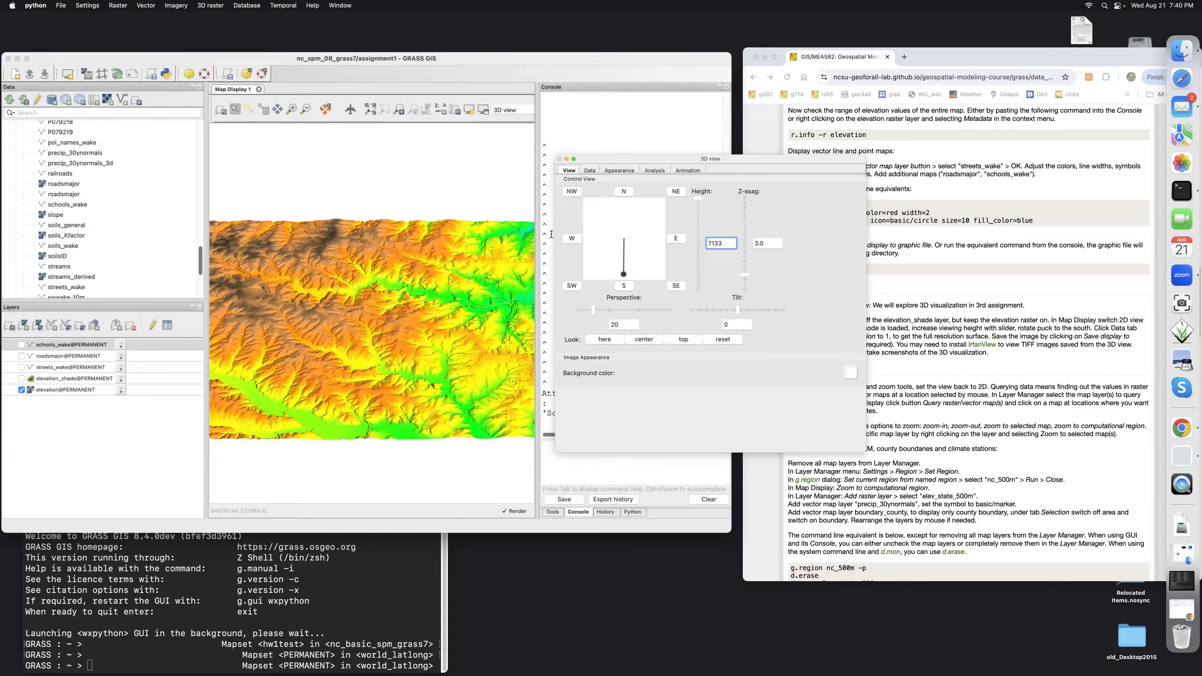
# - Rotate the viewpoint to examine the terrain from the southeast, southwest and north
pyautogui.moveTo(623, 276); pyautogui.dragTo(660, 275)
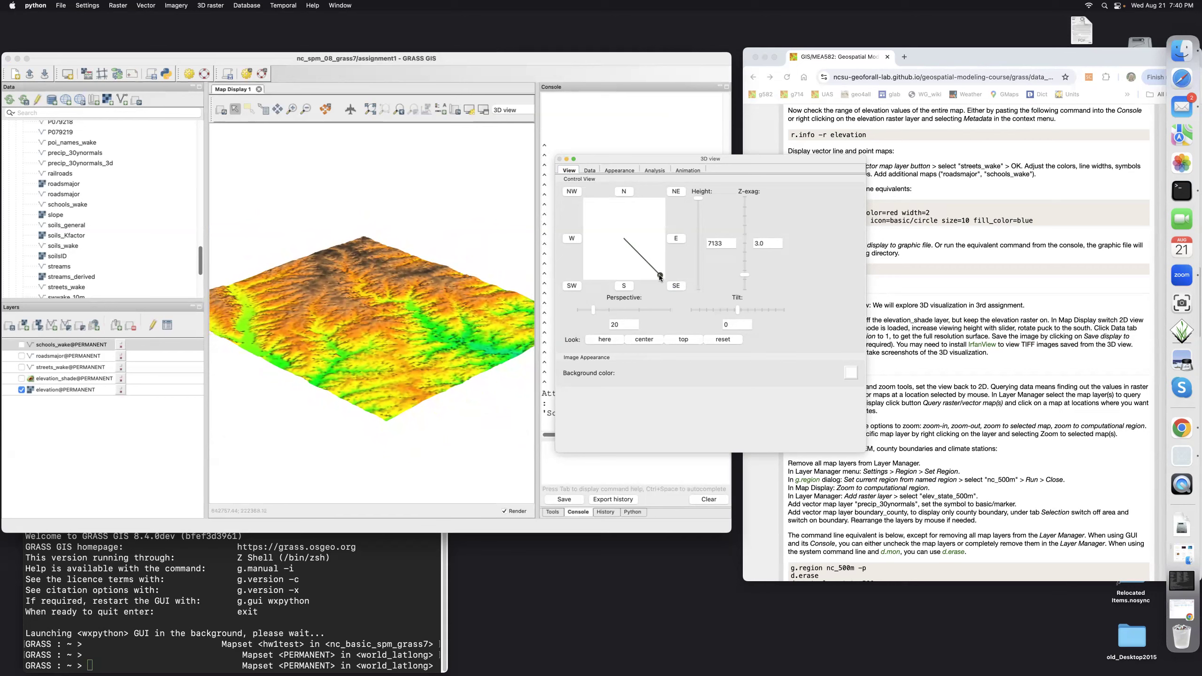
pyautogui.moveTo(659, 274); pyautogui.dragTo(590, 275)
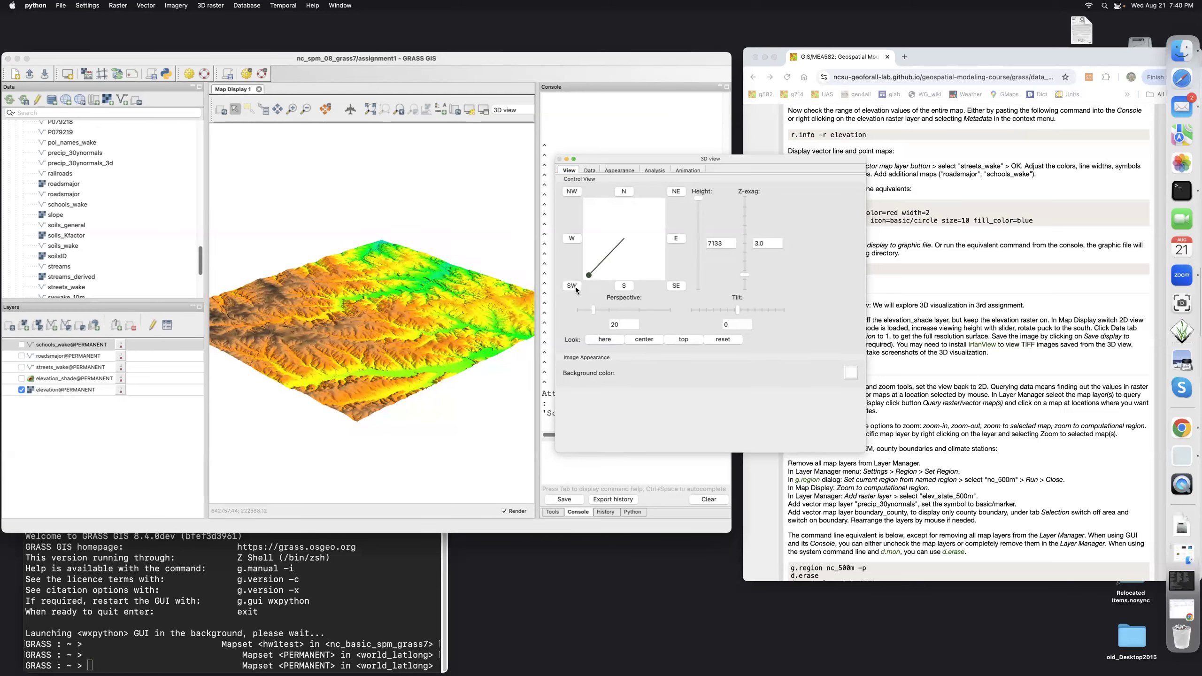
pyautogui.moveTo(585, 274); pyautogui.dragTo(621, 204)
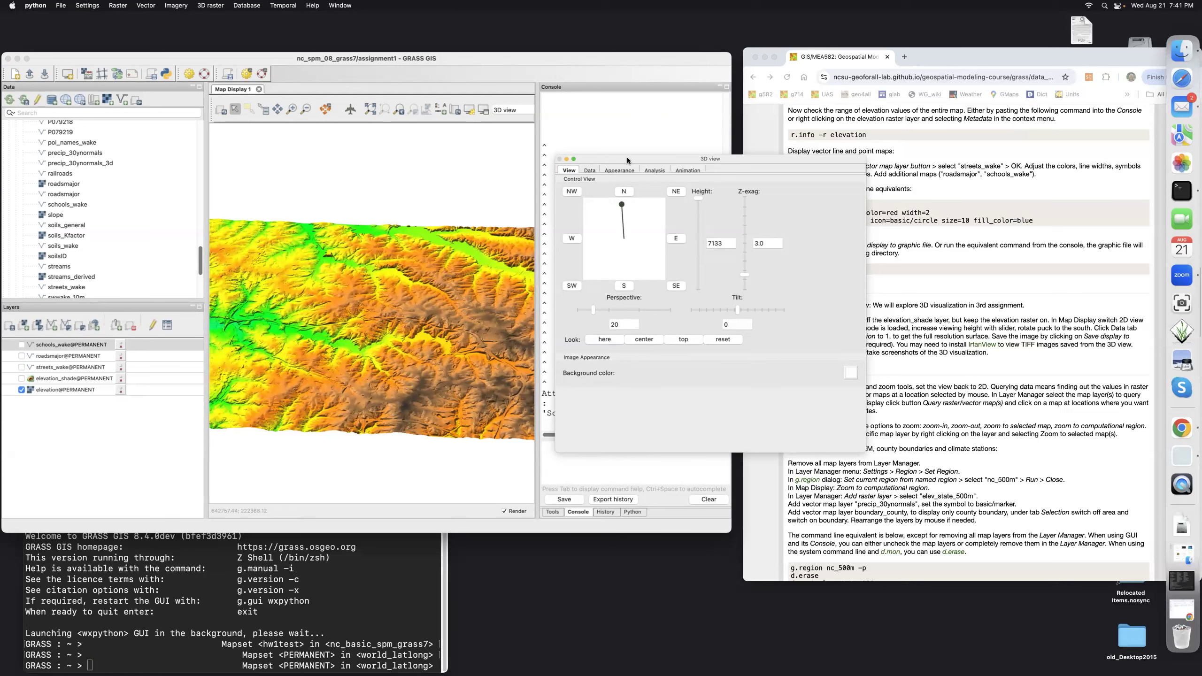
# - Widen the map display and view the terrain from the southwest with perspective 27
pyautogui.moveTo(628, 157); pyautogui.dragTo(843, 164)
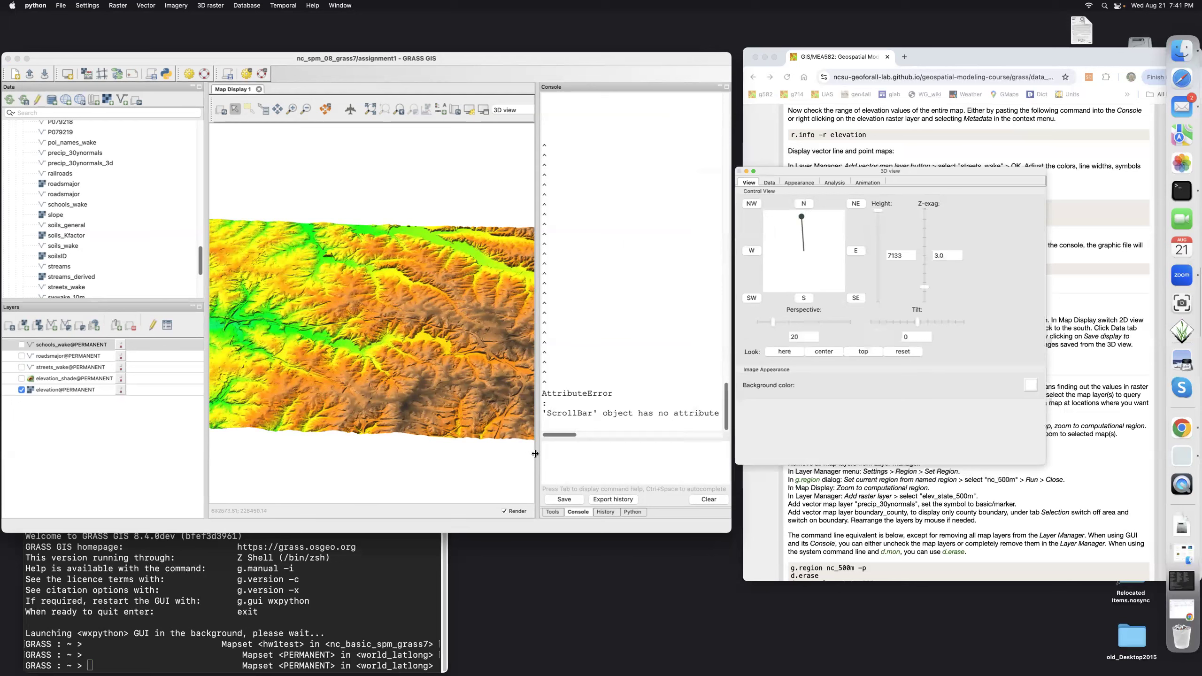
pyautogui.moveTo(533, 453); pyautogui.dragTo(583, 446)
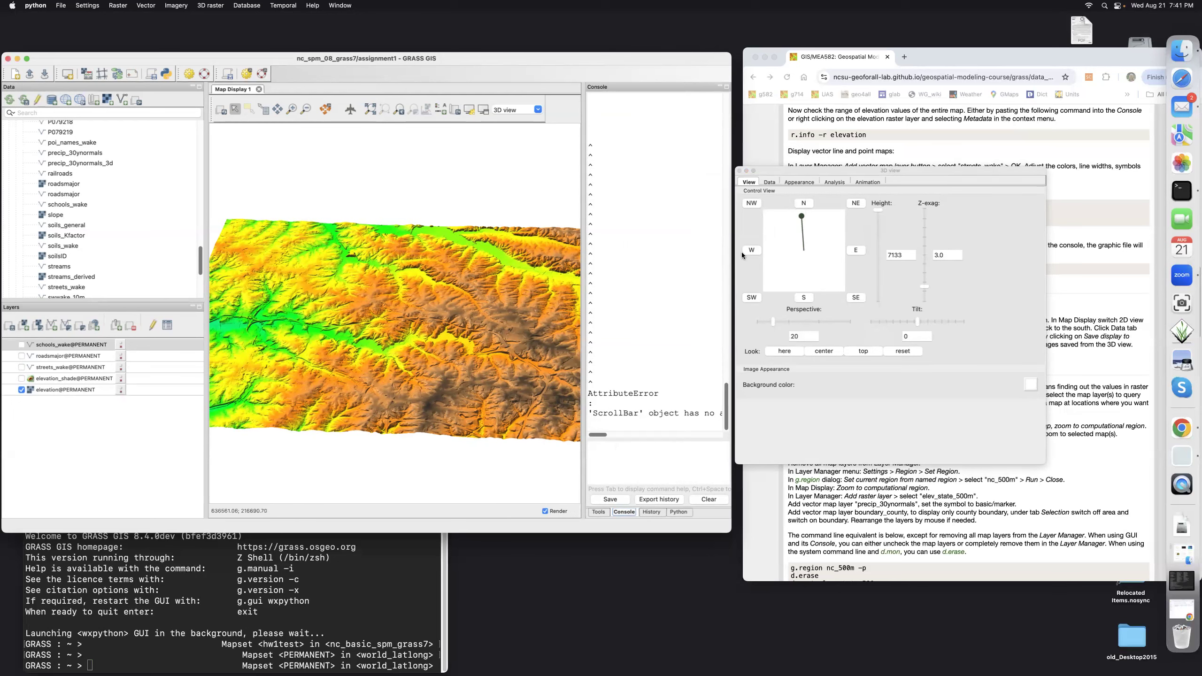
pyautogui.moveTo(776, 273); pyautogui.dragTo(777, 320)
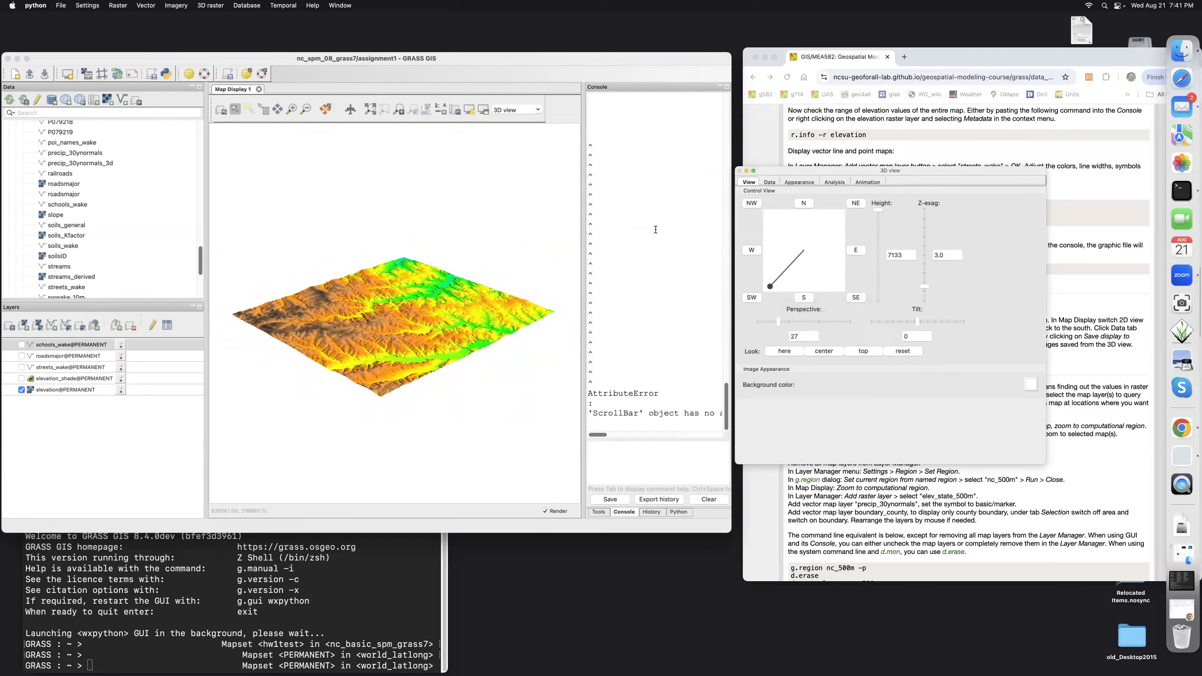
# - Switch the map display back to 2D view
pyautogui.click(536, 108)
pyautogui.click(499, 122)
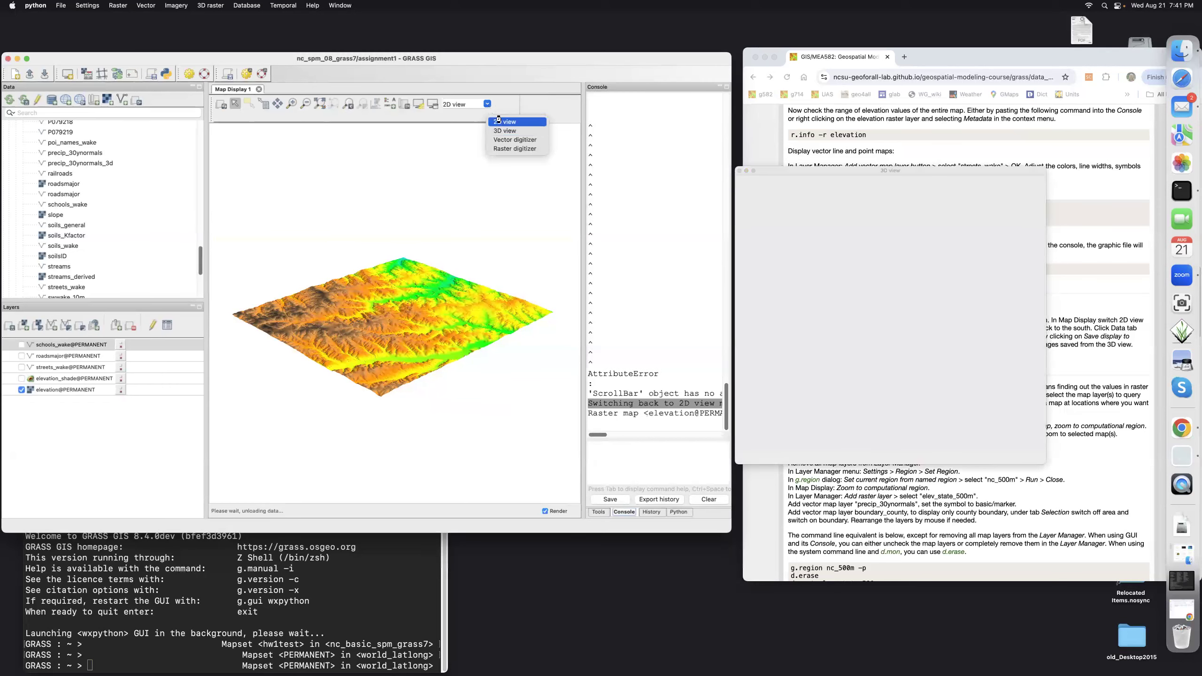